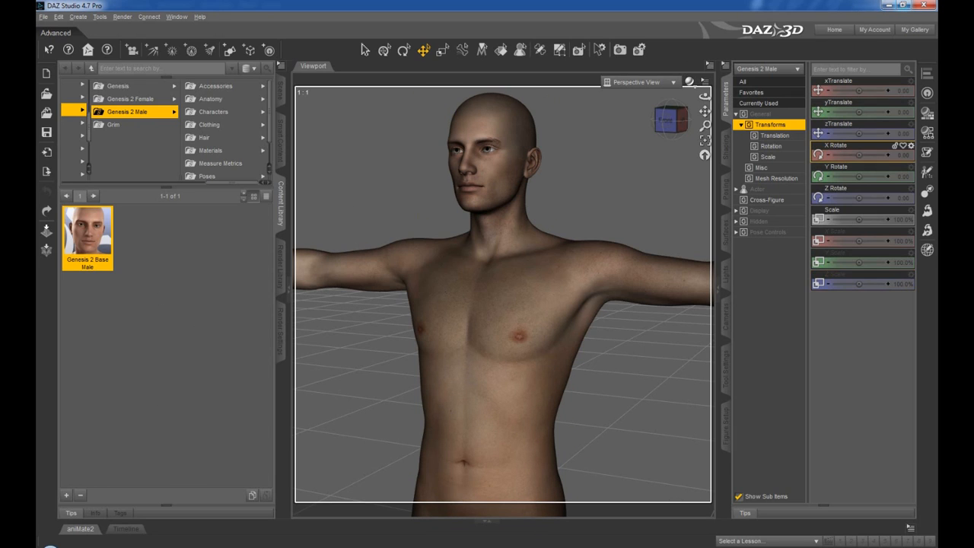
Switch to Carrara and make the Genesis 2 Base Male group visible in the V5 Shirt Base scene
left_click(242, 546)
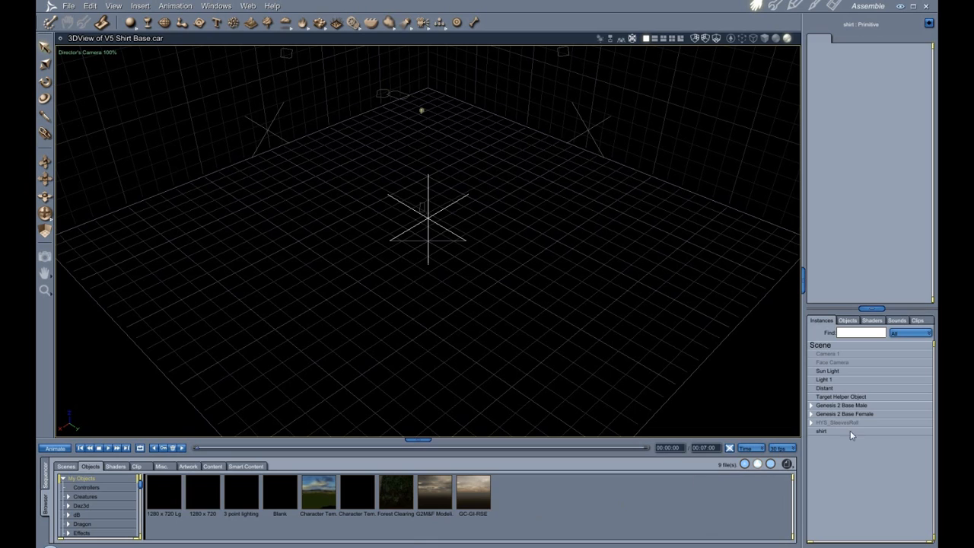
left_click(863, 406)
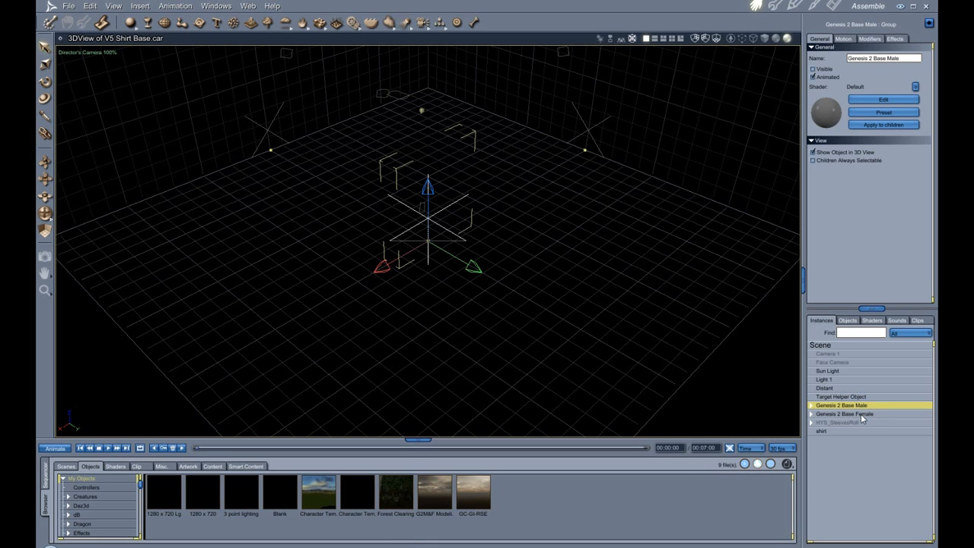
left_click(861, 414)
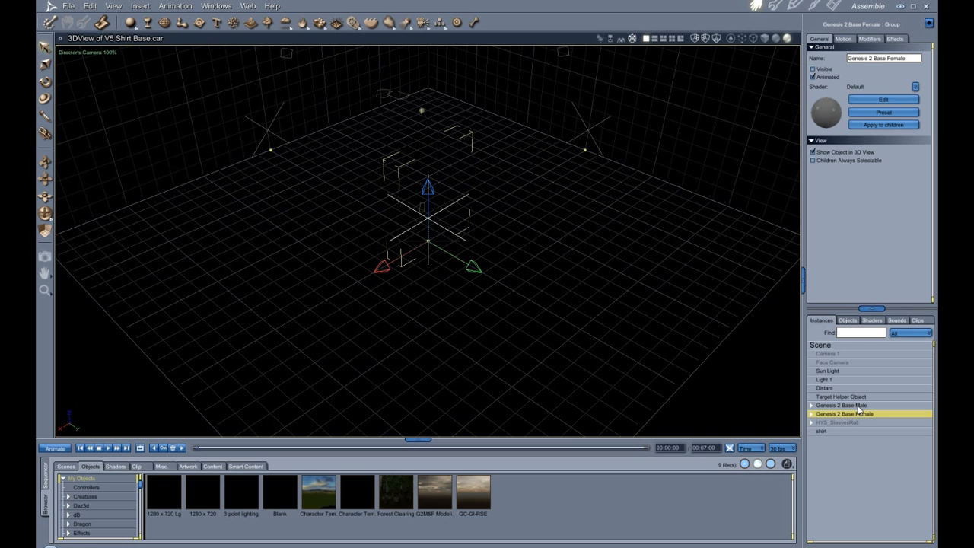
left_click(859, 406)
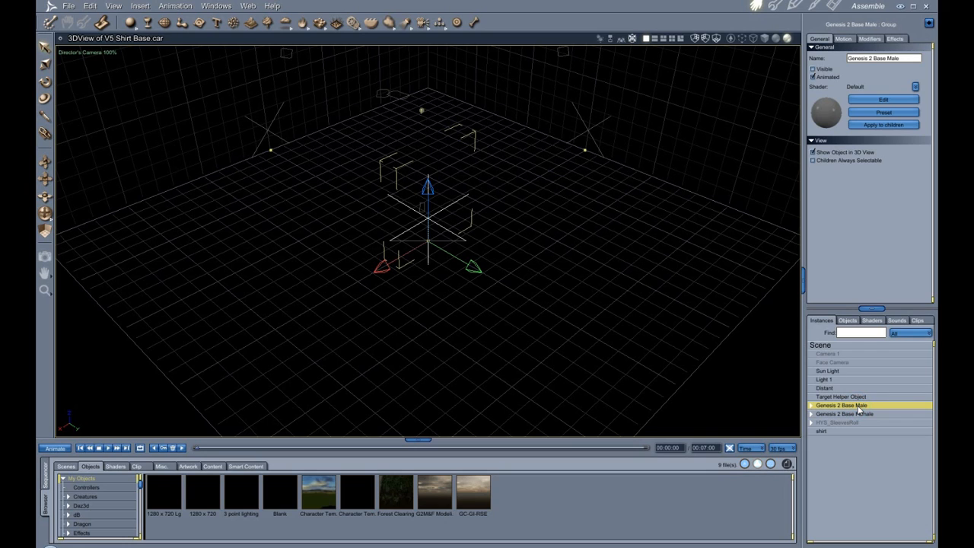
left_click(813, 69)
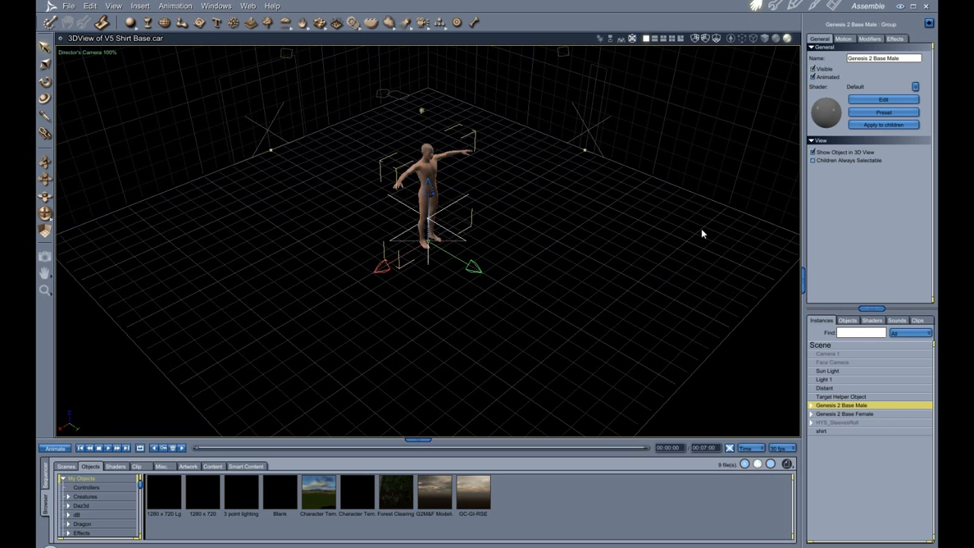
Render the scene, enlarge the render window to examine the male figure, and return to the Assemble room
key("ctrl+r")
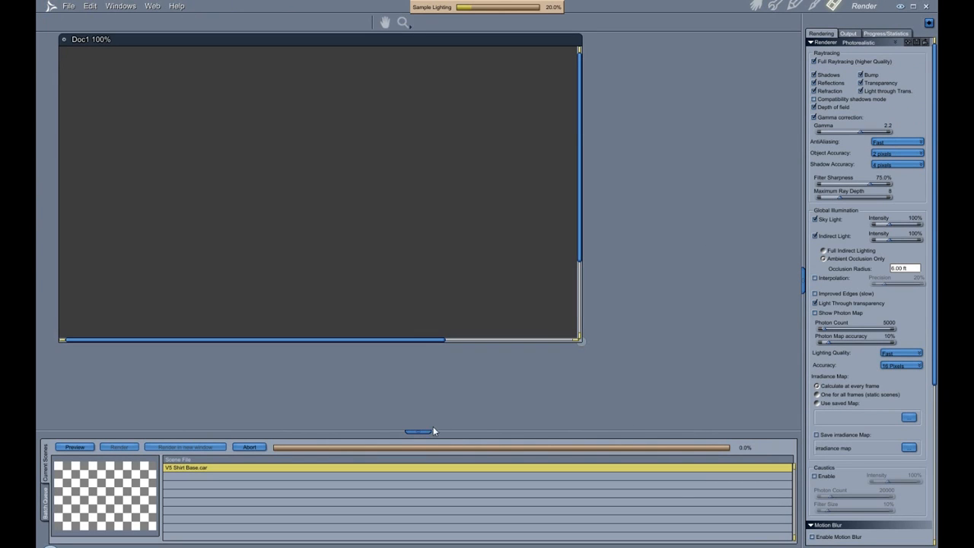
left_click(430, 431)
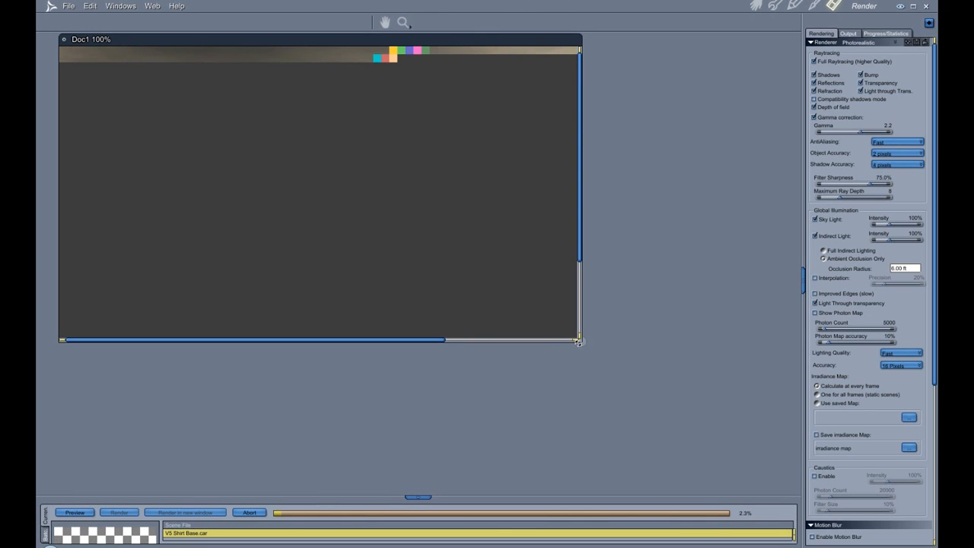
left_click_drag(579, 341, 765, 491)
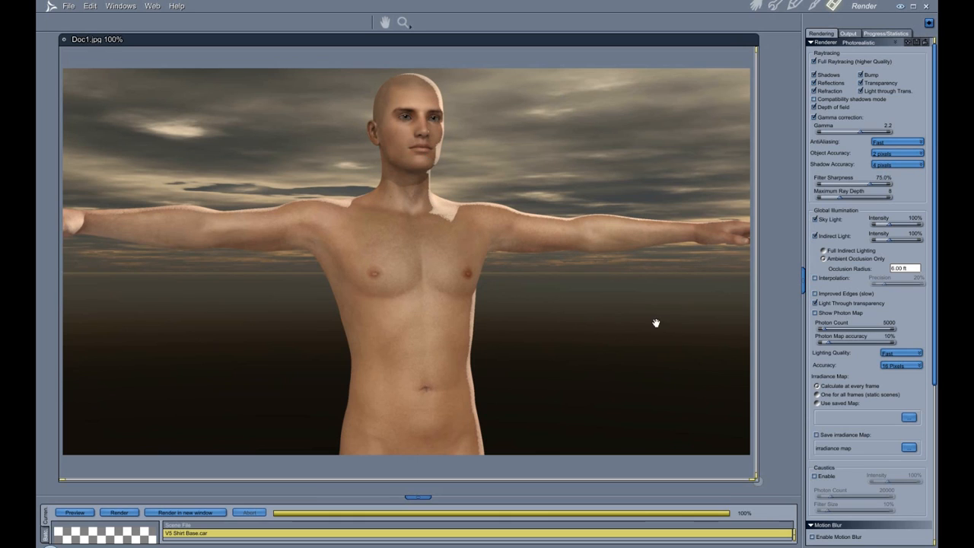
left_click(756, 6)
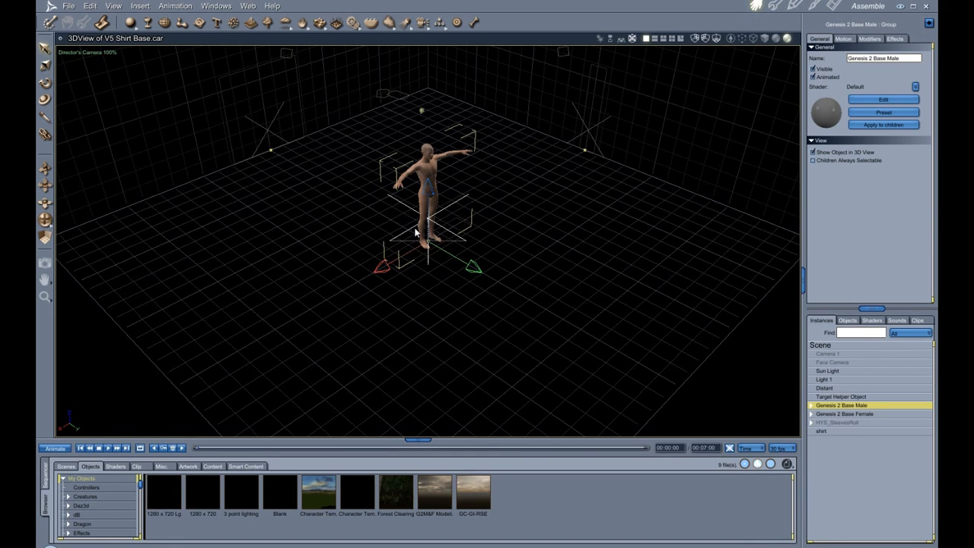
View the male figure through the Face Camera, and switch the 3D view to Camera 1
left_click(81, 54)
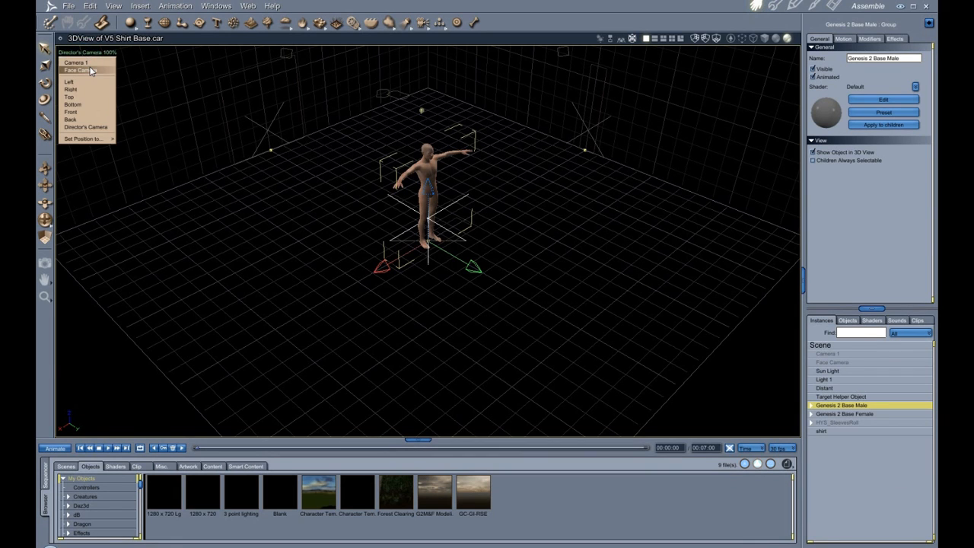
left_click(80, 70)
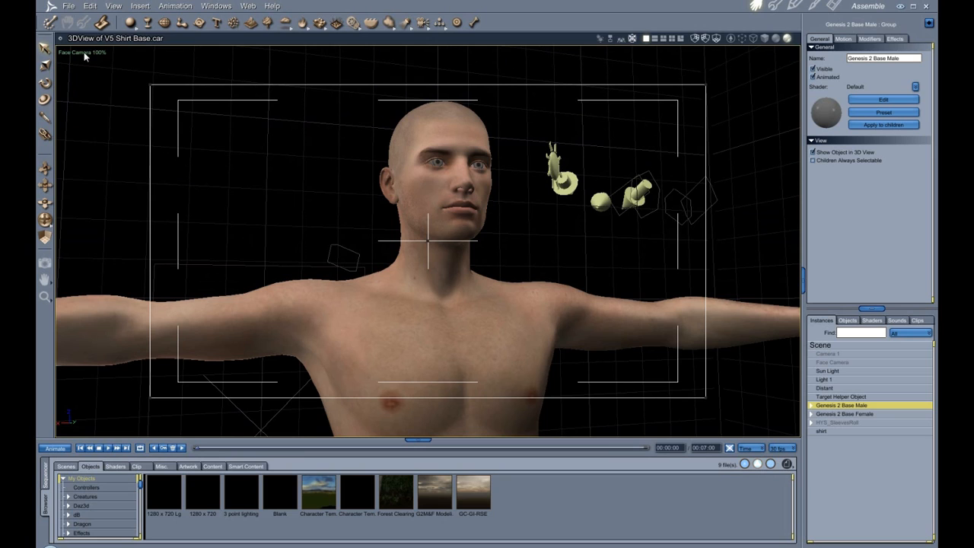
left_click(83, 52)
left_click(81, 63)
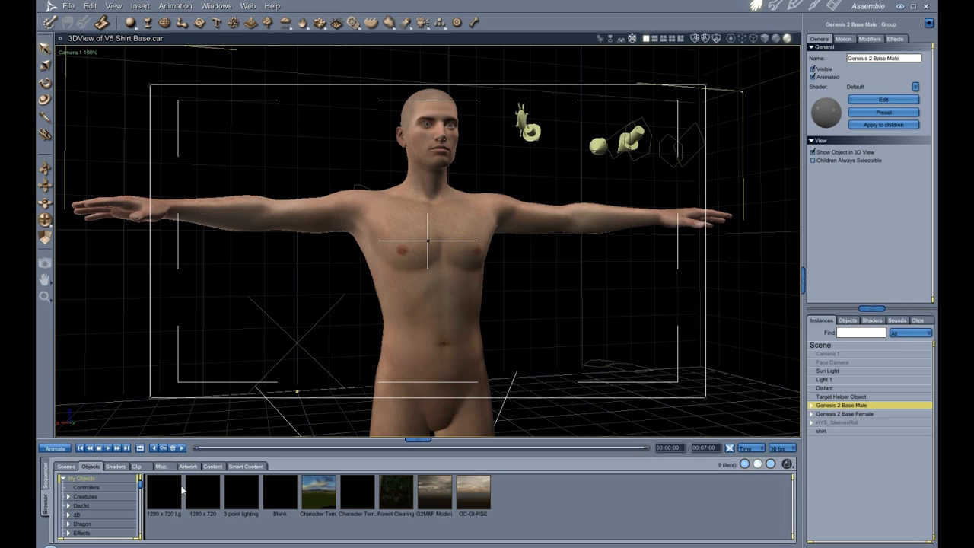
Show the contents of the Modeling folder under People > Genesis in the object library
scroll(115, 501, "down", 1)
scroll(113, 501, "down", 2)
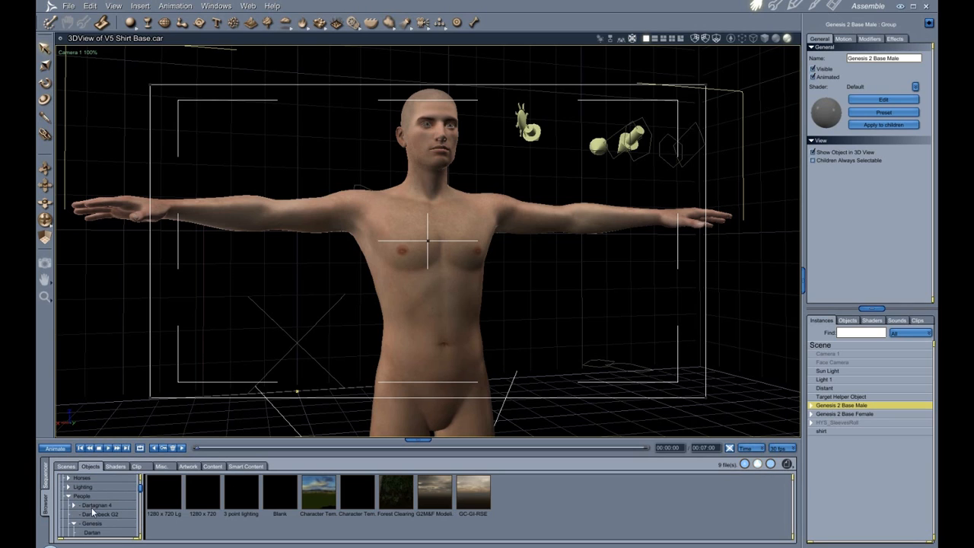
scroll(82, 510, "down", 1)
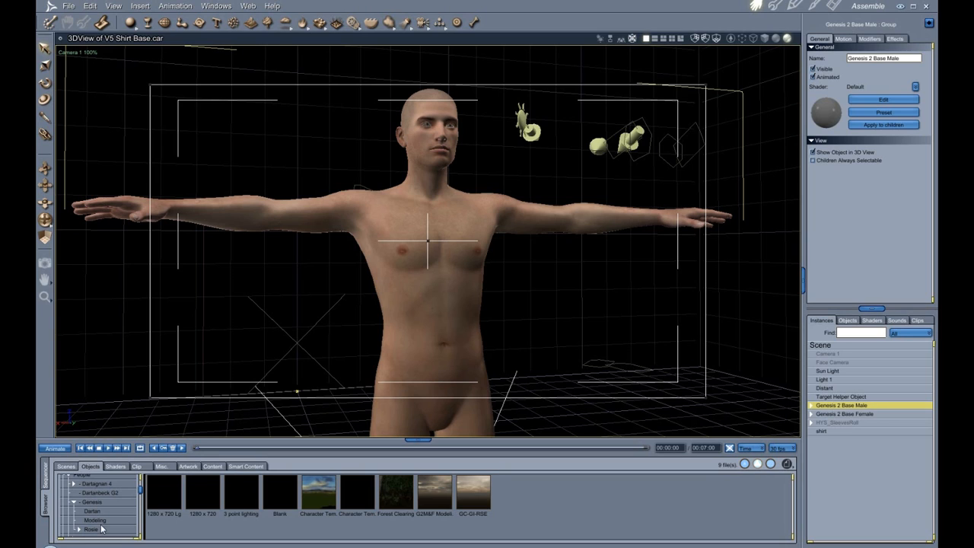
left_click(102, 524)
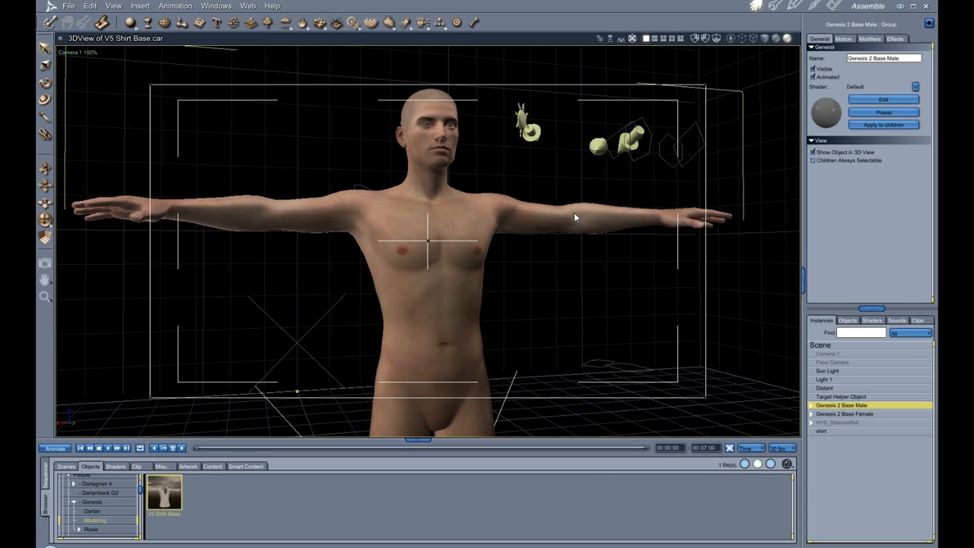
Make the shirt visible and open its mesh for editing within the scene
left_click(823, 431)
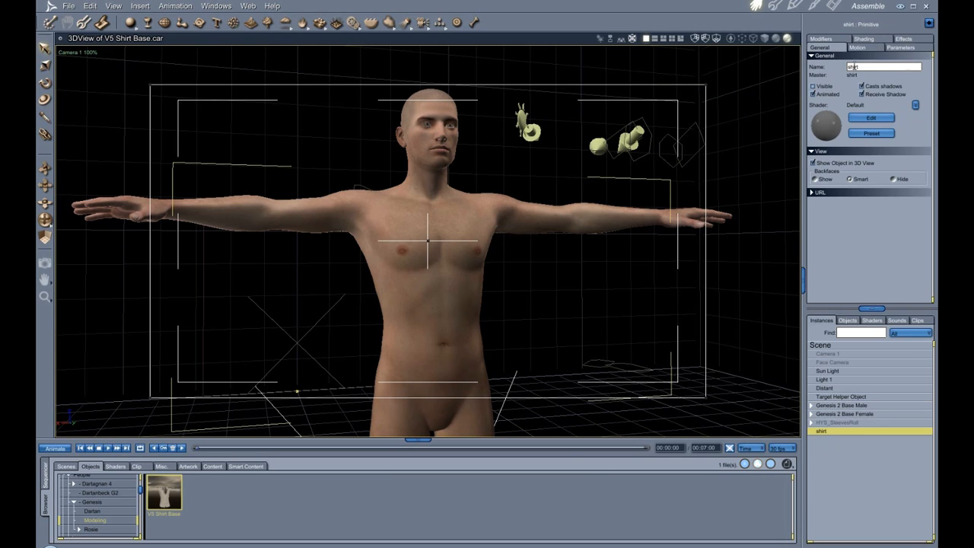
left_click(813, 87)
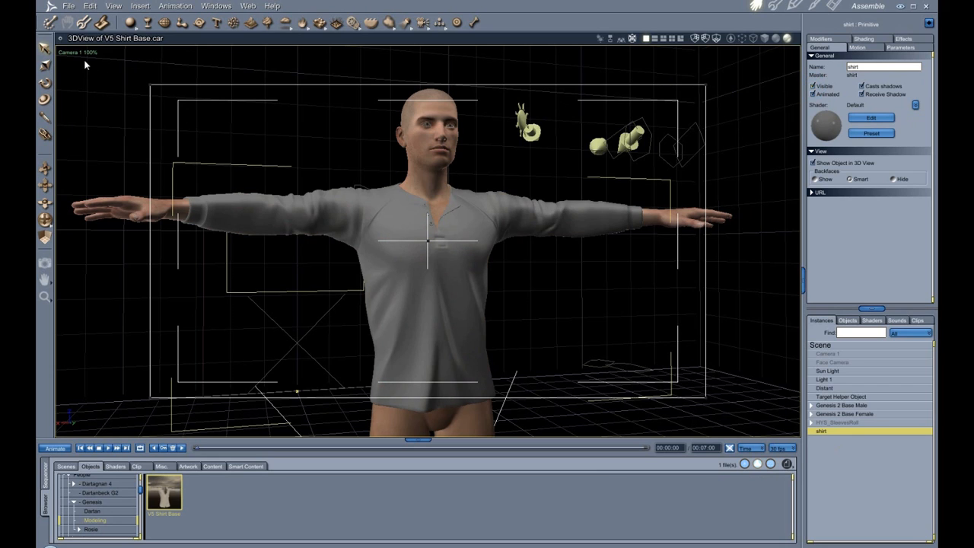
left_click(83, 23)
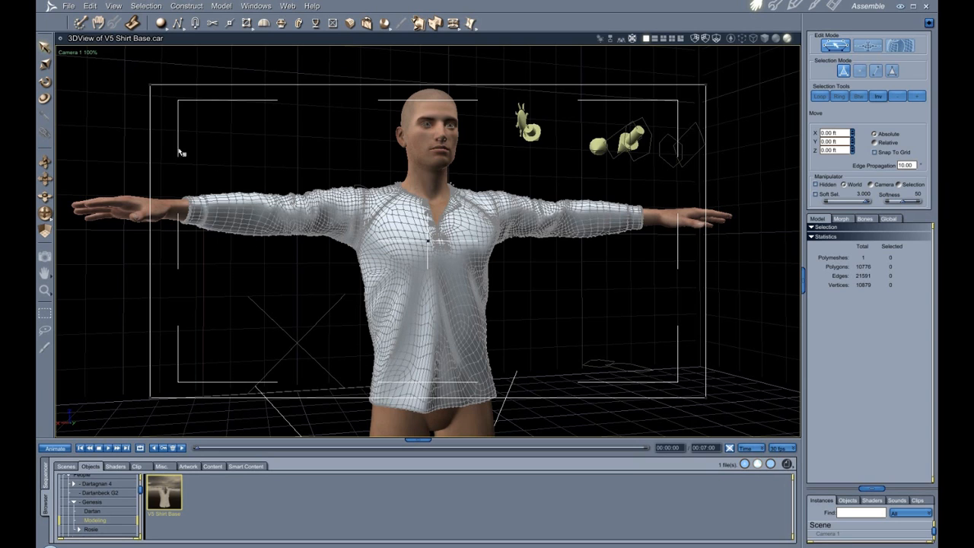
Position the Director's Camera at Camera 1, orbit around the shirt mesh to examine it, and finish editing the mesh
left_click(77, 54)
left_click(90, 79)
left_click(85, 53)
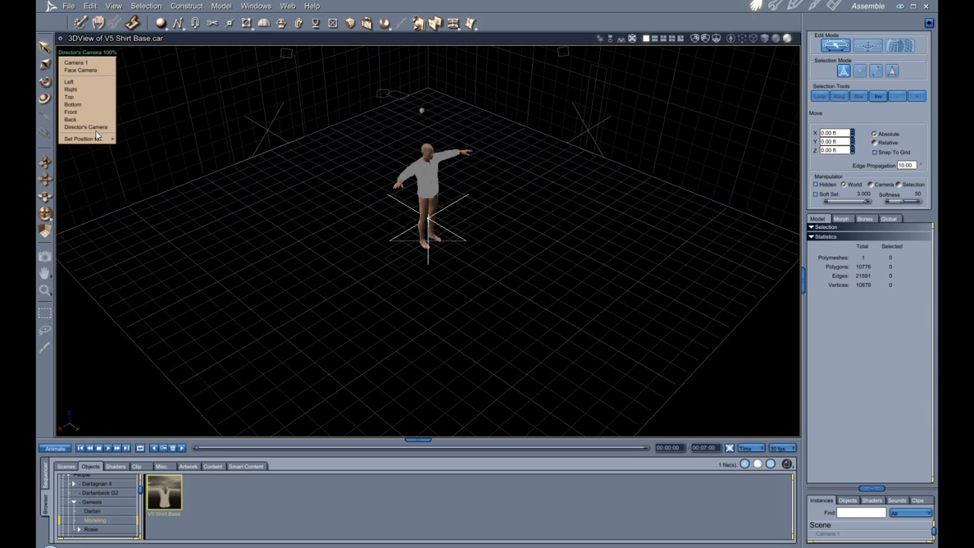
mouse_move(96, 137)
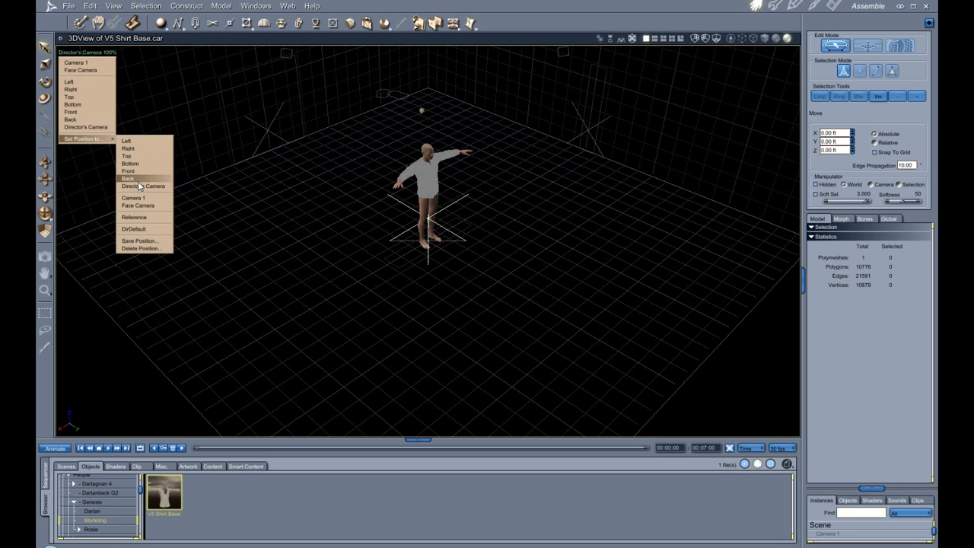
left_click(134, 198)
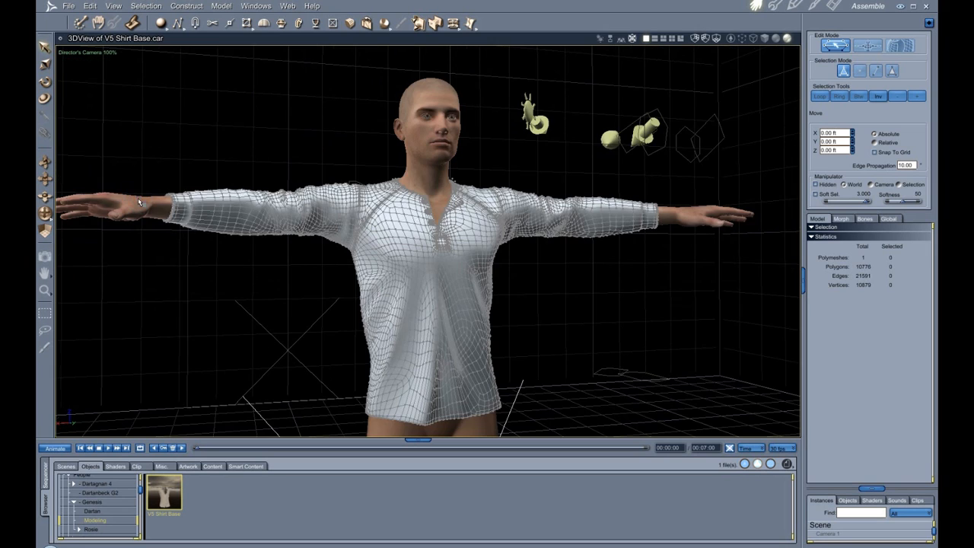
left_click_drag(46, 214, 542, 218)
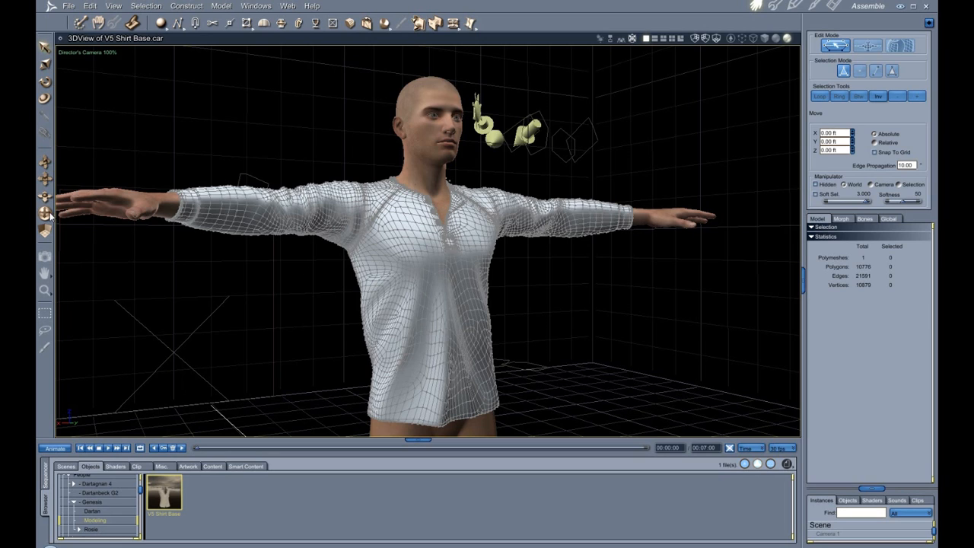
left_click_drag(47, 215, 68, 216)
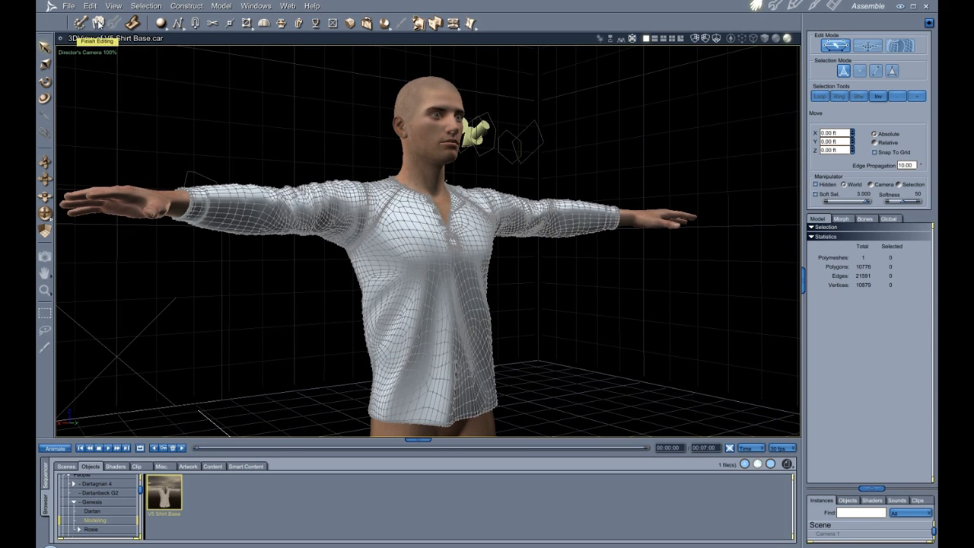
left_click(98, 23)
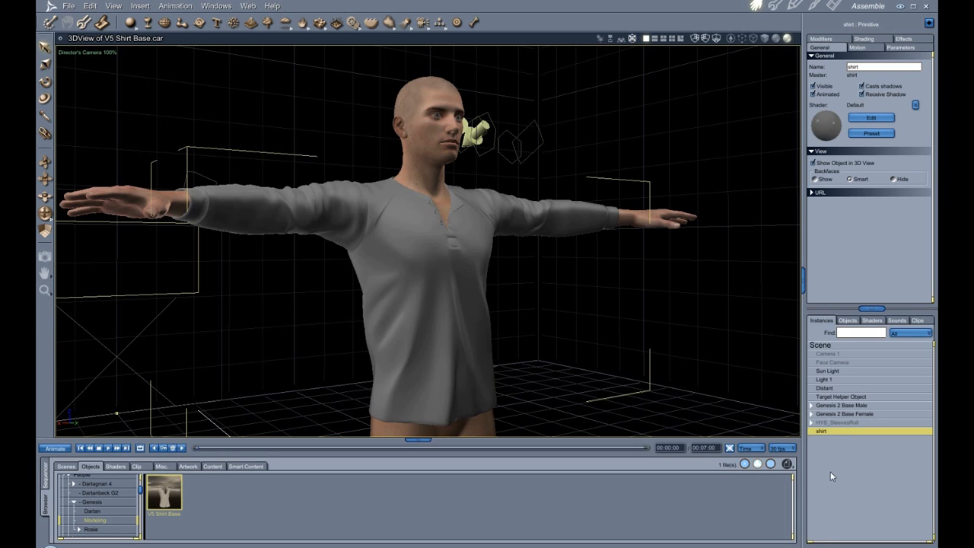
Test lowering the Genesis 2 Male's arms with Arms Up-Down at -0.29, and undo the pose change
left_click(831, 406)
left_click(812, 405)
left_click(837, 417)
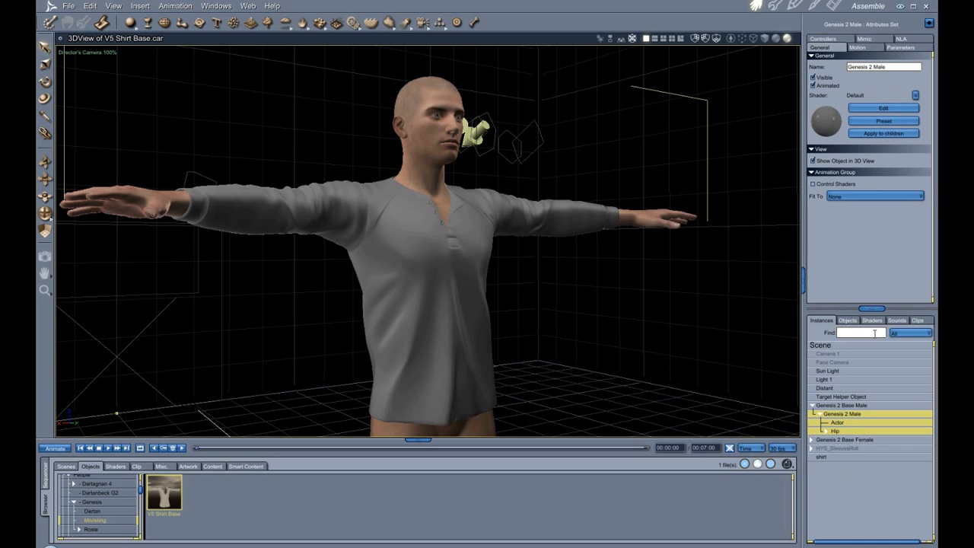
left_click(902, 47)
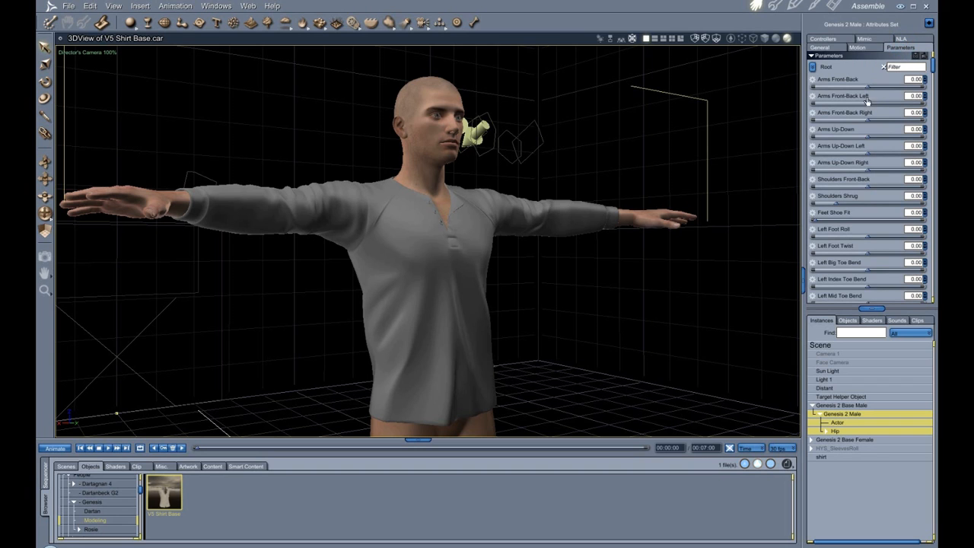
mouse_move(867, 139)
left_mouse_down()
mouse_move(824, 144)
mouse_move(853, 143)
left_mouse_up()
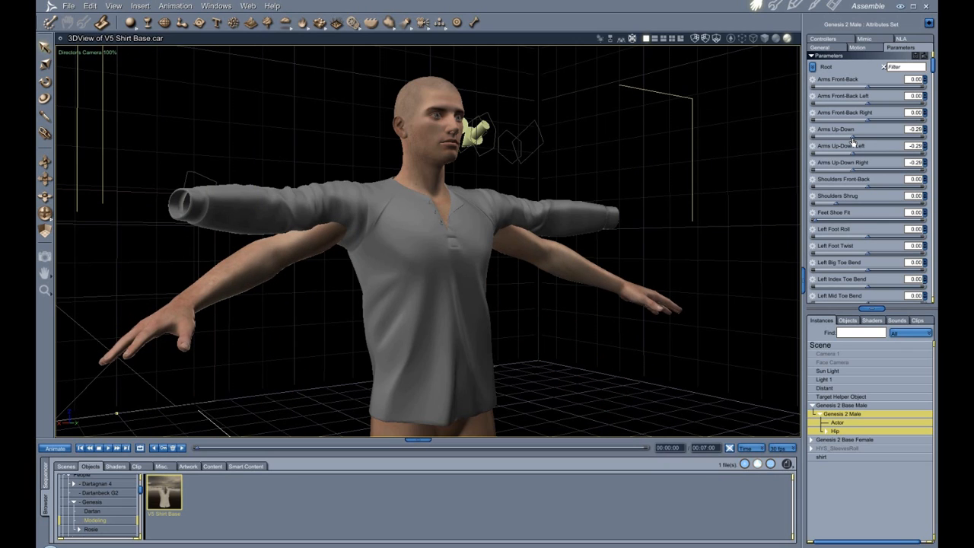
key("ctrl+z")
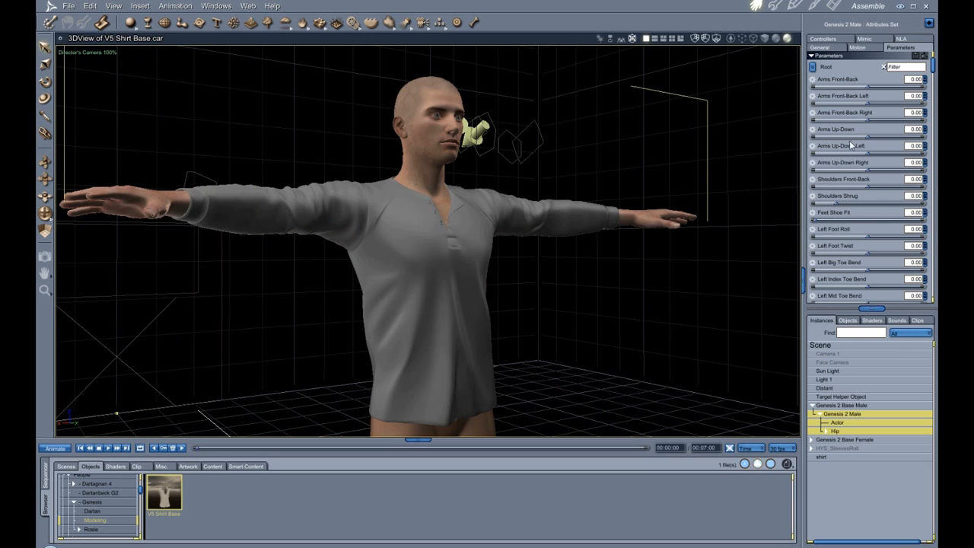
Export the shirt object as a WaveFront OBJ file named shirt_tut in the Clothing folder of My DAZ 3D Library's data
left_click(824, 457)
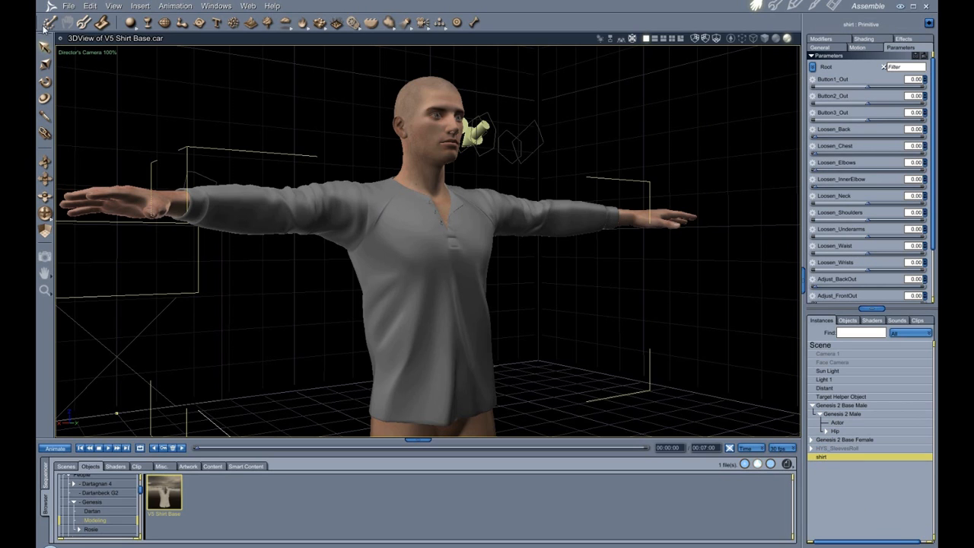
left_click(68, 6)
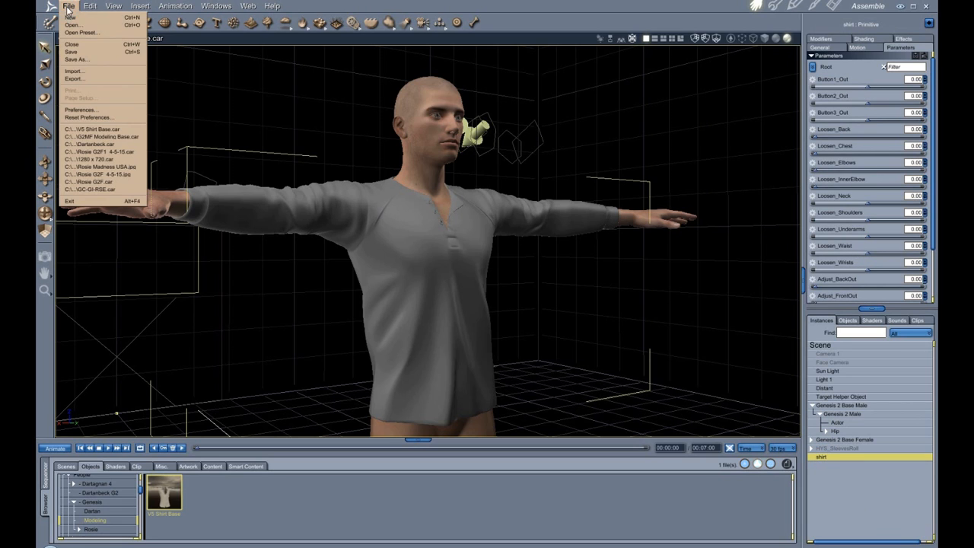
left_click(82, 78)
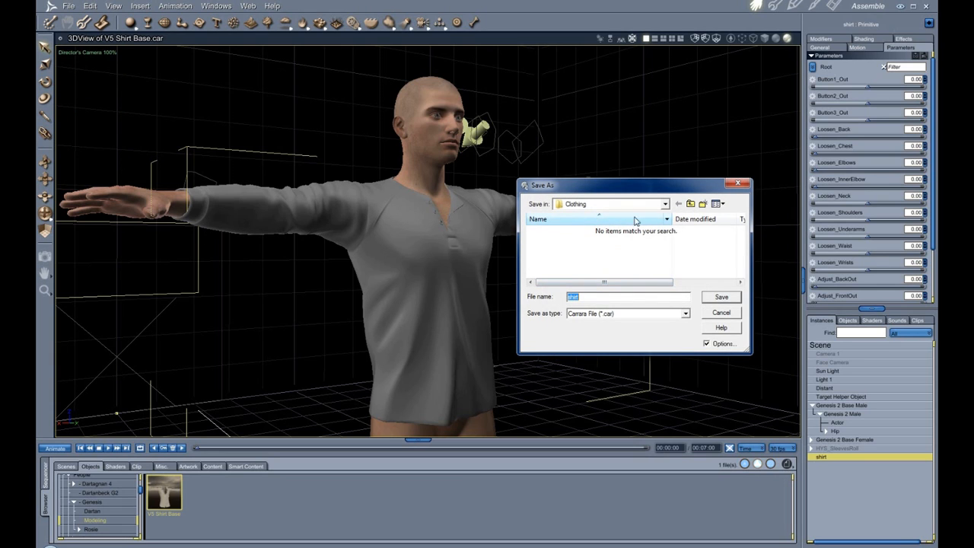
left_click(664, 204)
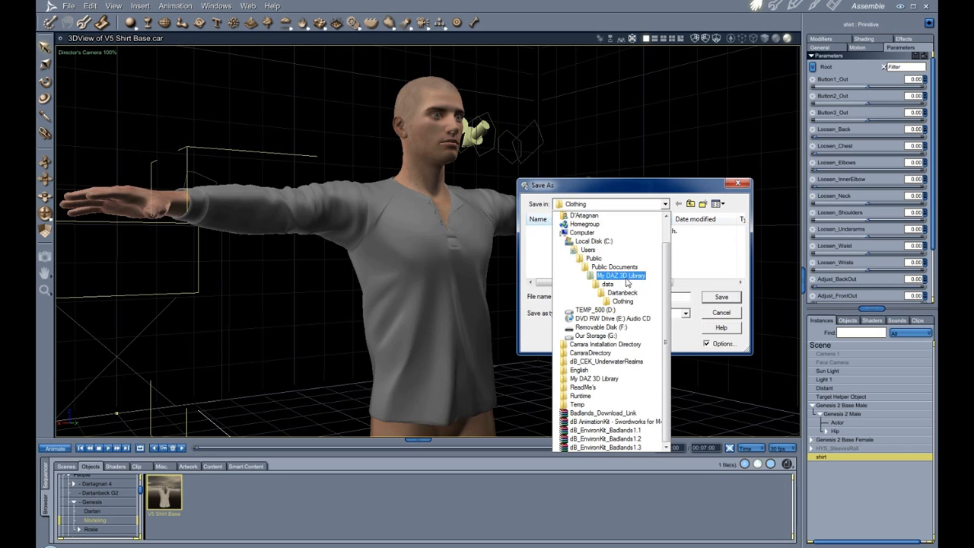
left_click(622, 301)
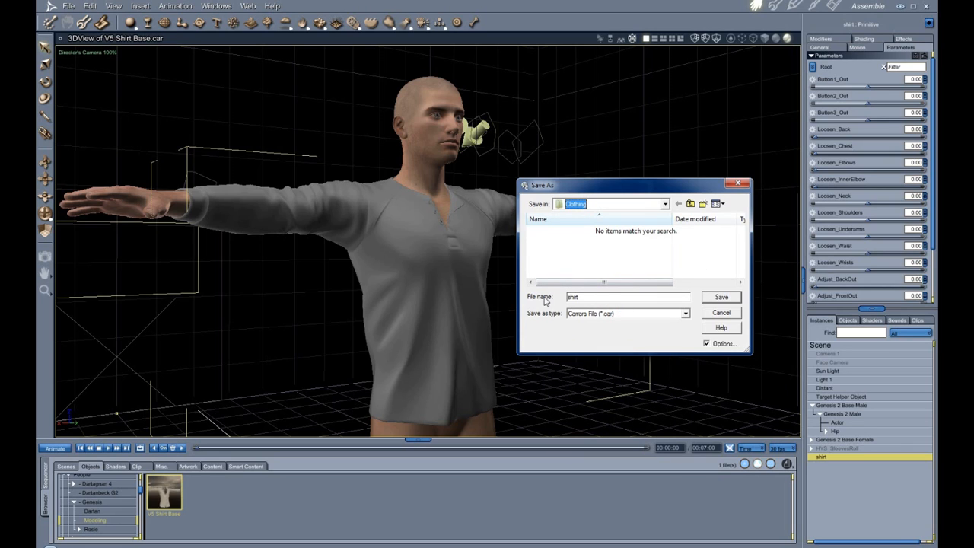
left_click(613, 297)
left_click(686, 313)
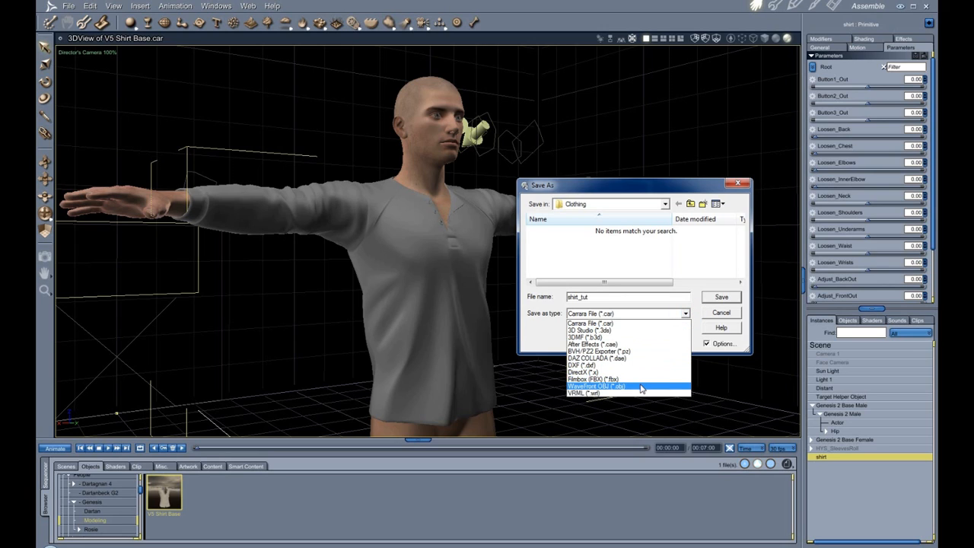
left_click(642, 386)
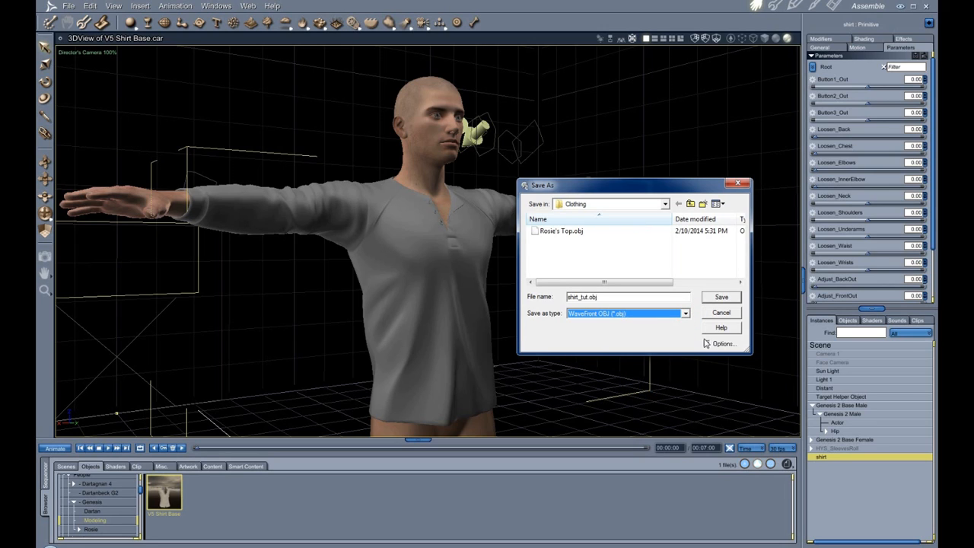
left_click(721, 297)
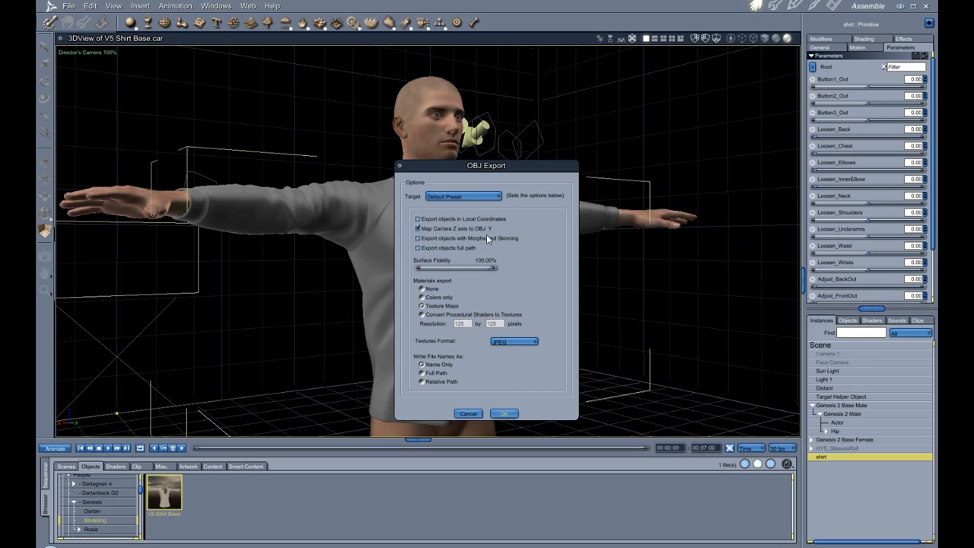
Target the OBJ export at DAZ|Studio (Full Scene) with materials export set to None, and complete the export
left_click(497, 196)
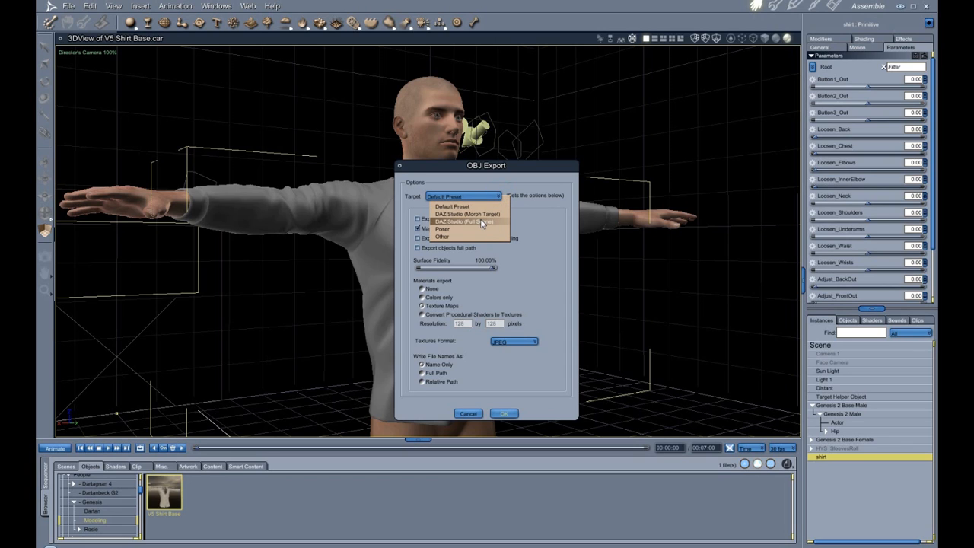
left_click(482, 221)
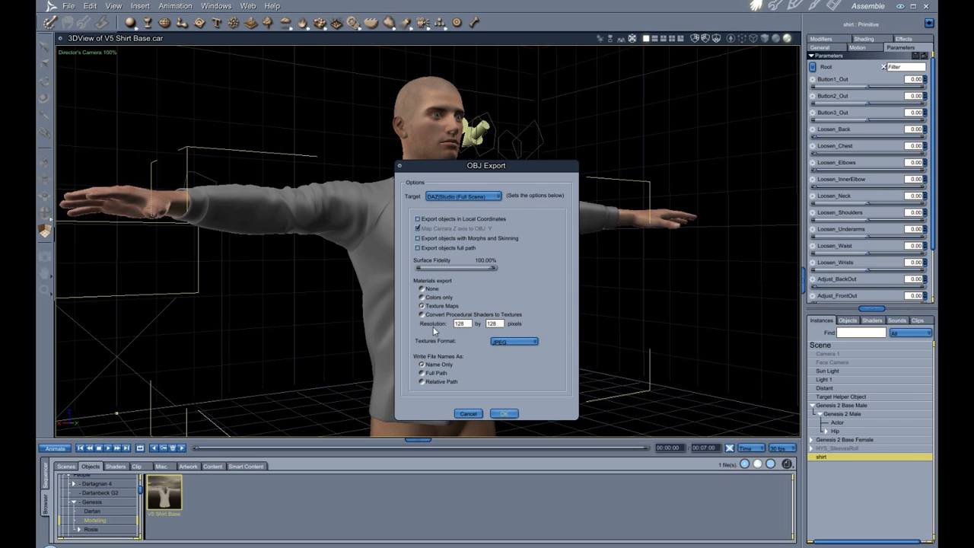
left_click(423, 289)
left_click(500, 414)
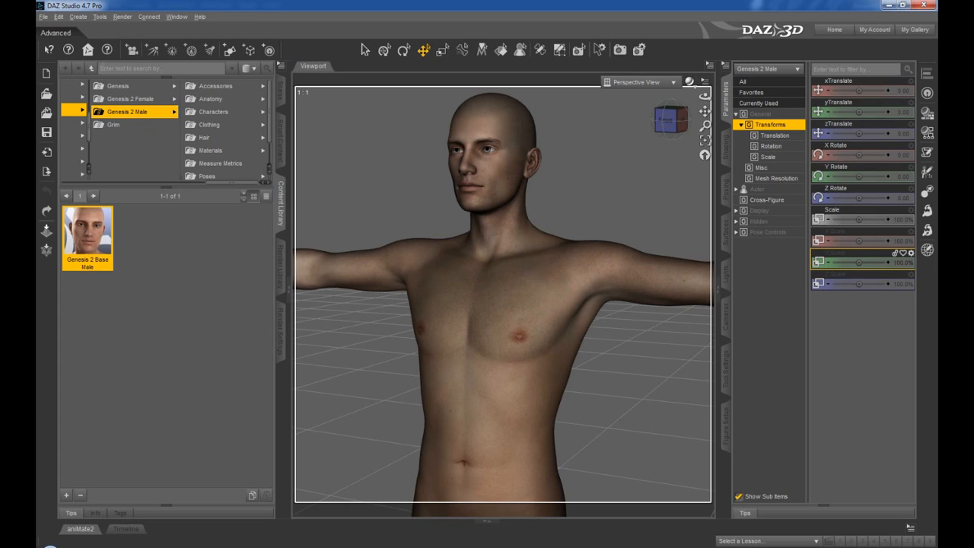
In DAZ Studio, import shirt_tut.obj from the Clothing folder into the Genesis 2 Male scene
left_click(43, 16)
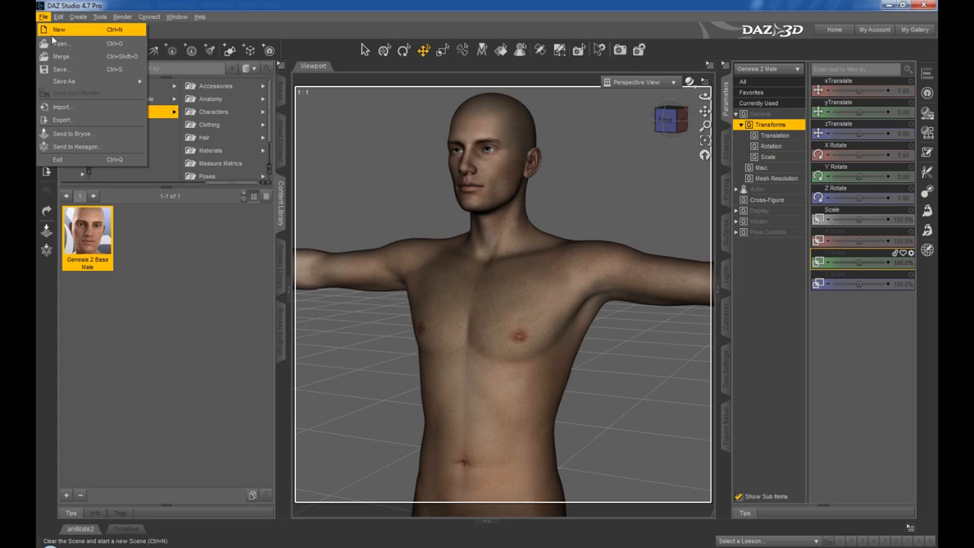
left_click(70, 108)
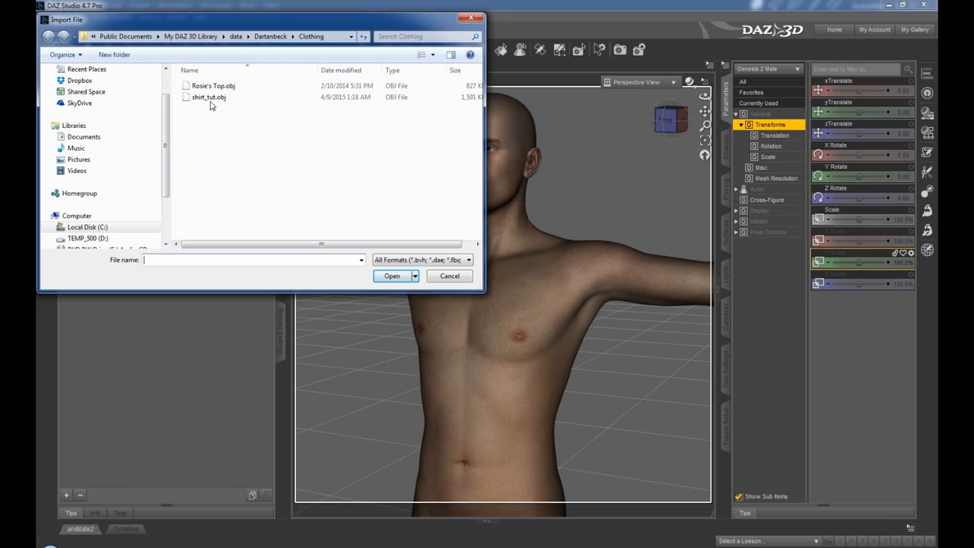
double_click(209, 97)
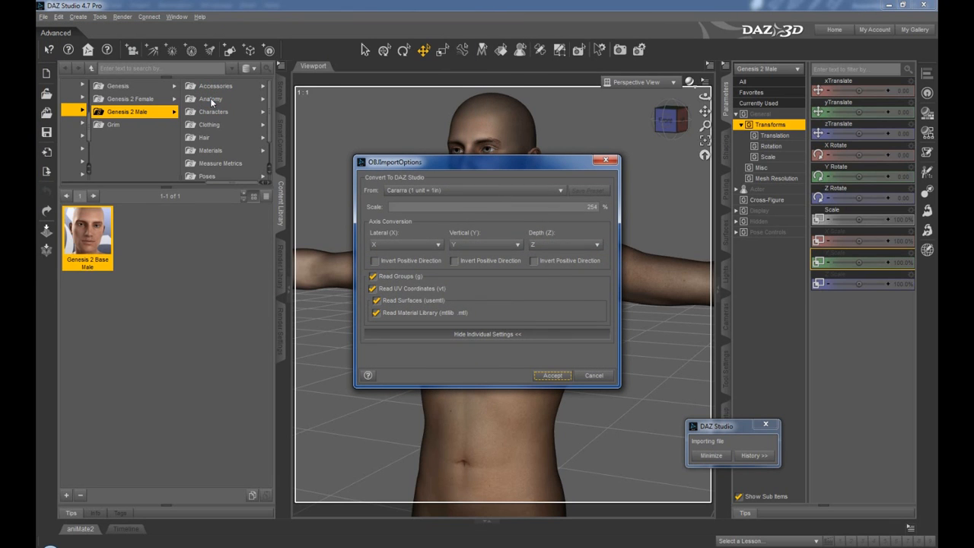
Set the OBJ import conversion to Carrara (1 unit = 1in) and accept the import options
left_click_drag(544, 163, 778, 90)
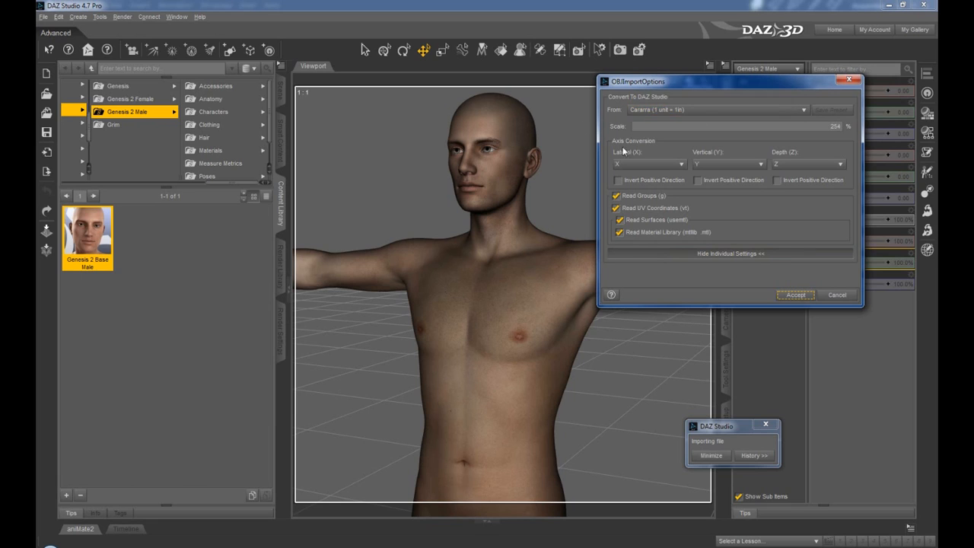
left_click(801, 110)
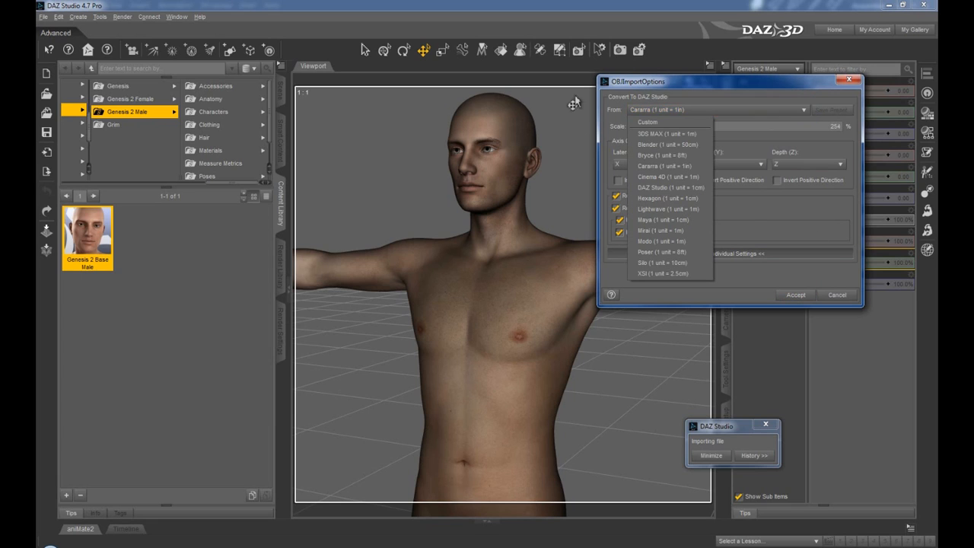
left_click(651, 189)
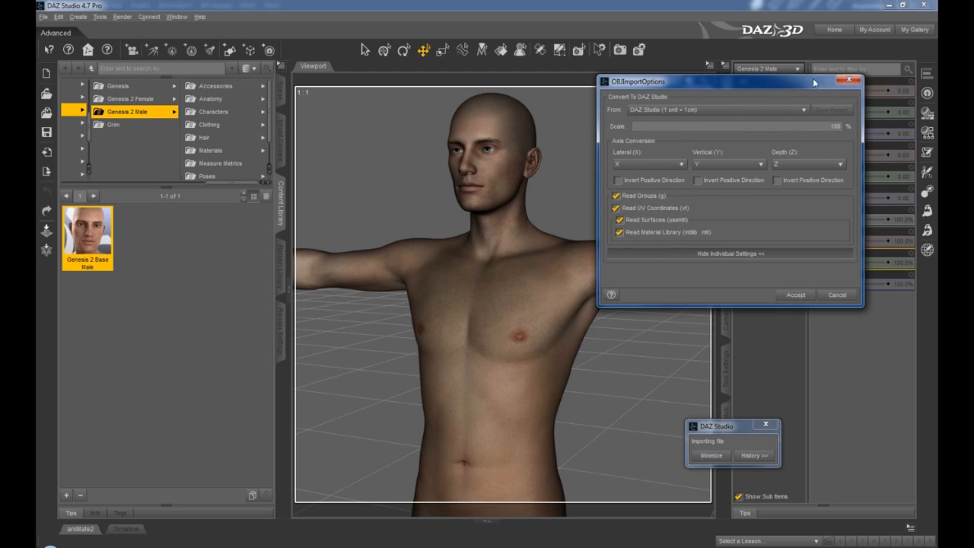
left_click(804, 111)
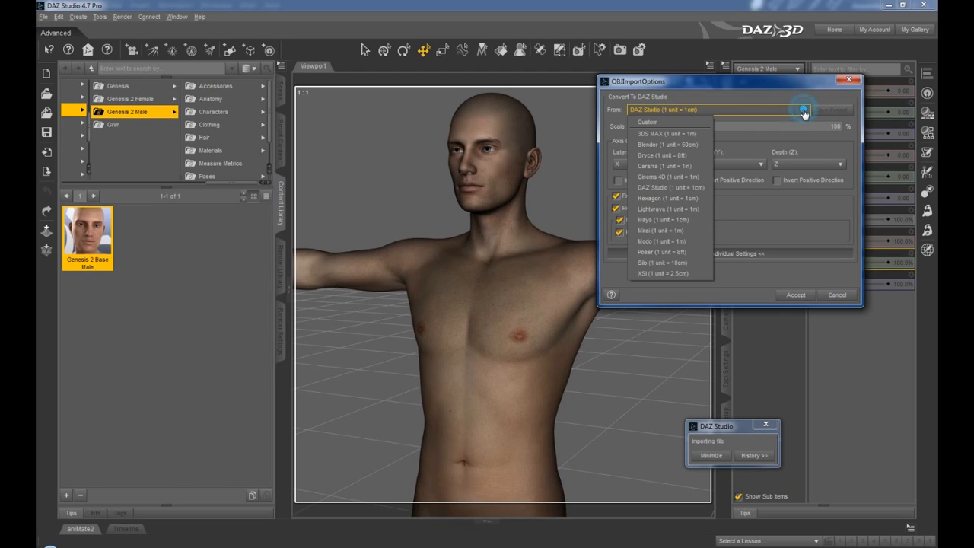
left_click(669, 165)
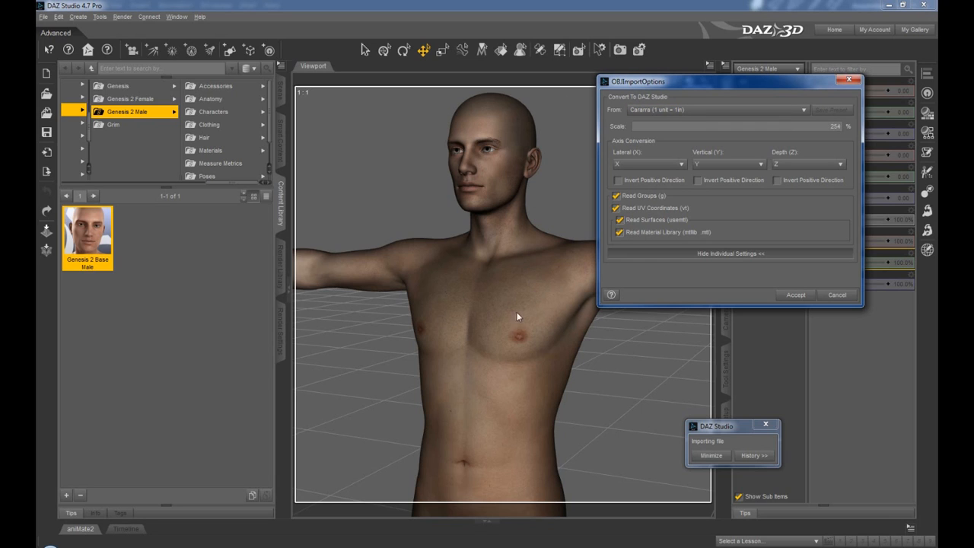
left_click(797, 296)
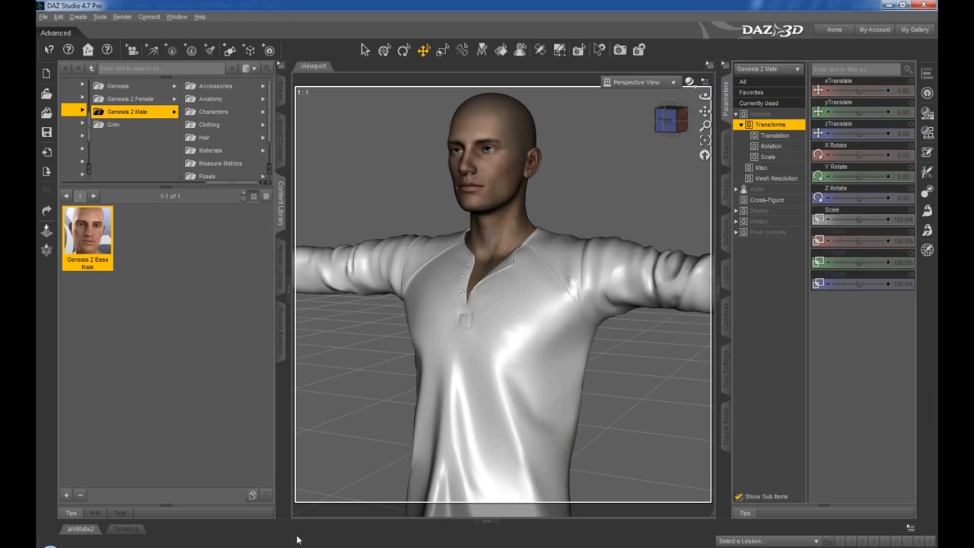
Select shirt_tut in the scene hierarchy and open the Transfer Utility for it
left_click(281, 90)
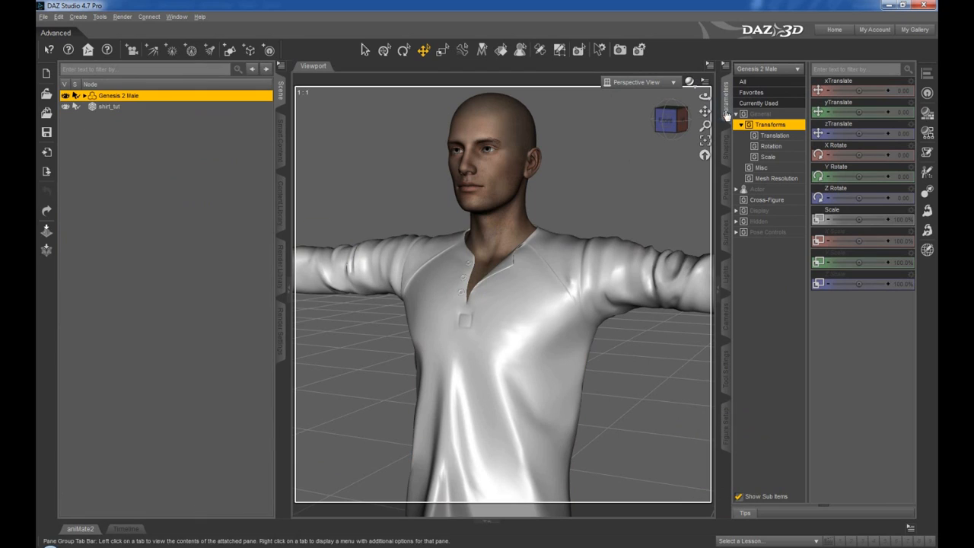
left_click(115, 108)
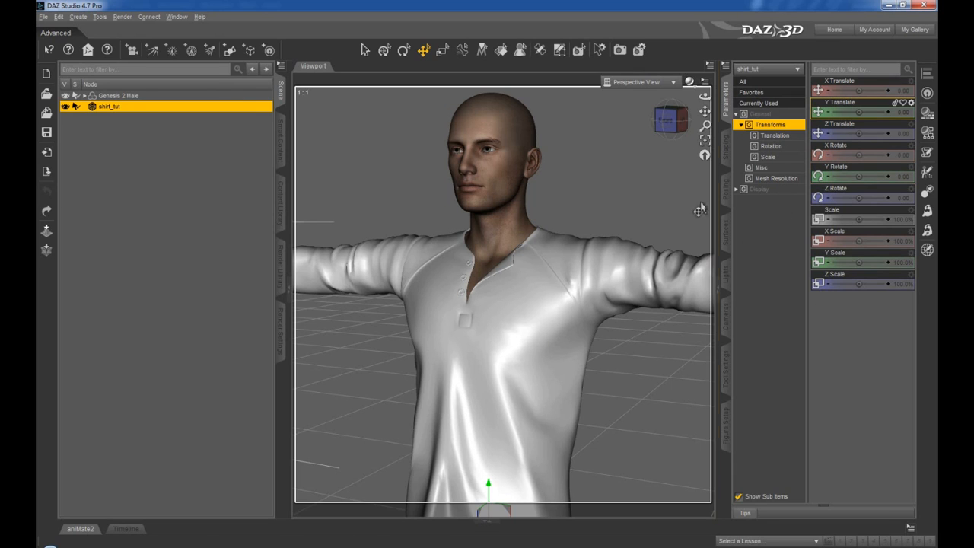
left_click(60, 18)
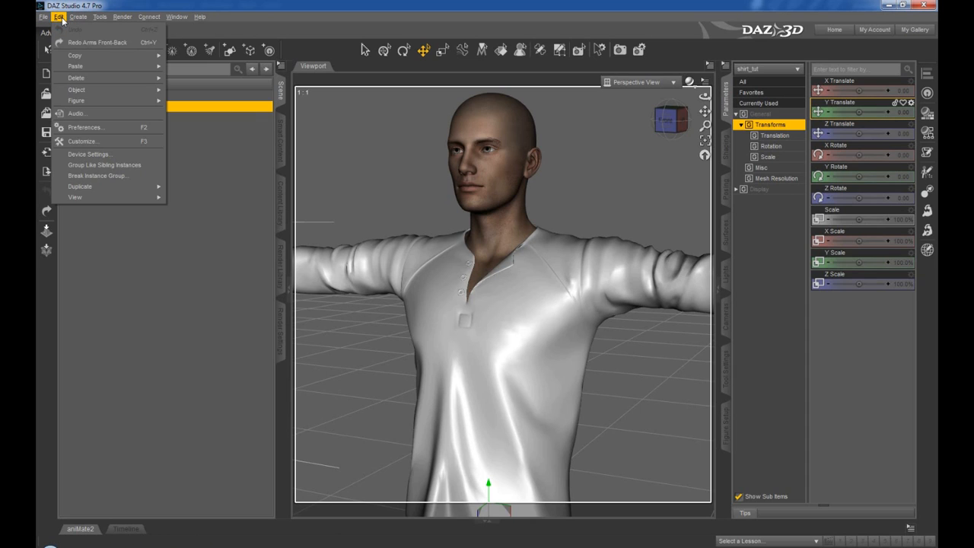
mouse_move(86, 94)
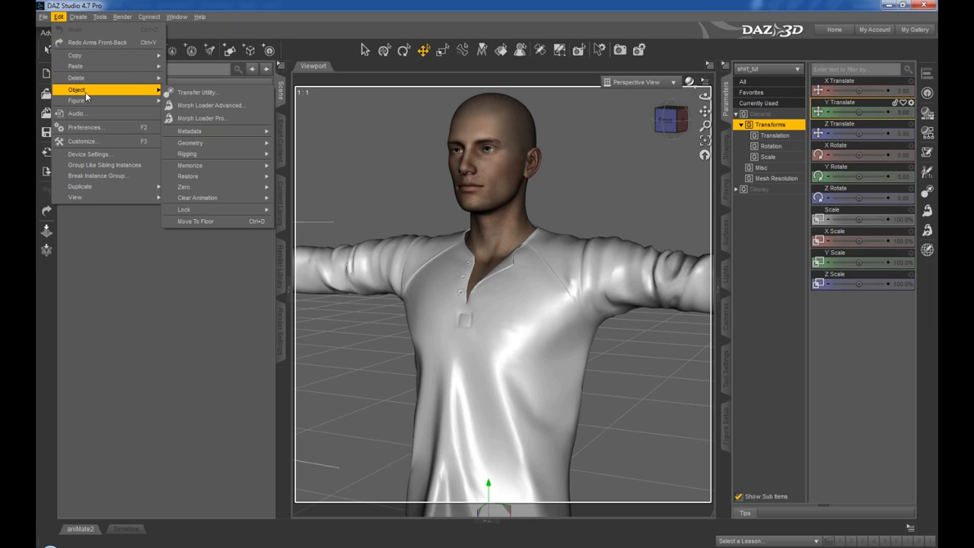
left_click(206, 95)
Transfer the rigging from Genesis 2 Male to shirt_tut using default item shapes, checking the extra transfer options before accepting
left_click(228, 202)
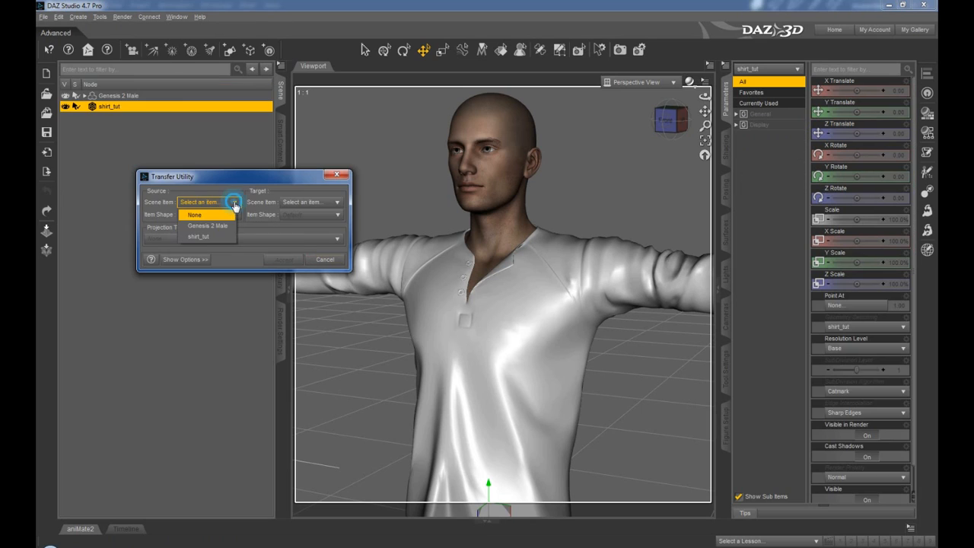
left_click(228, 229)
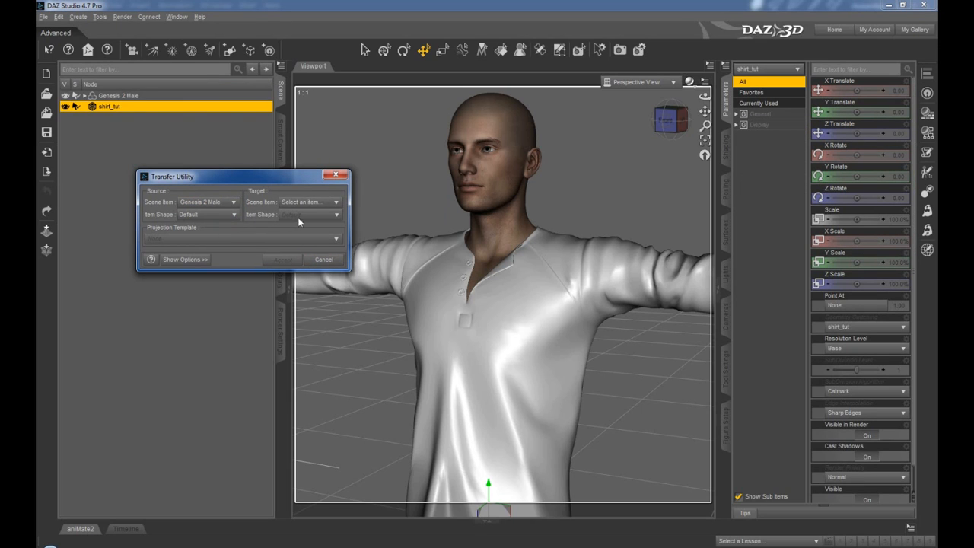
left_click(323, 203)
left_click(319, 236)
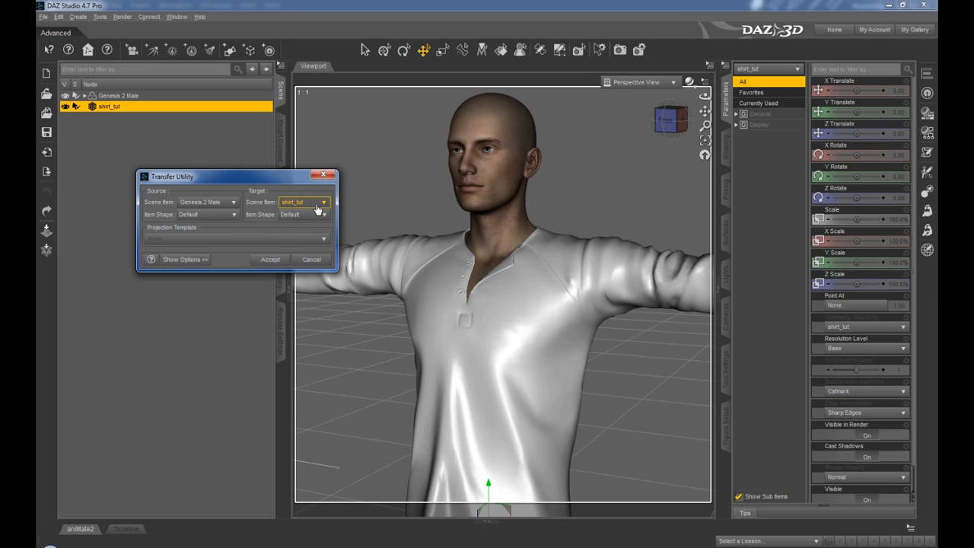
left_click(183, 260)
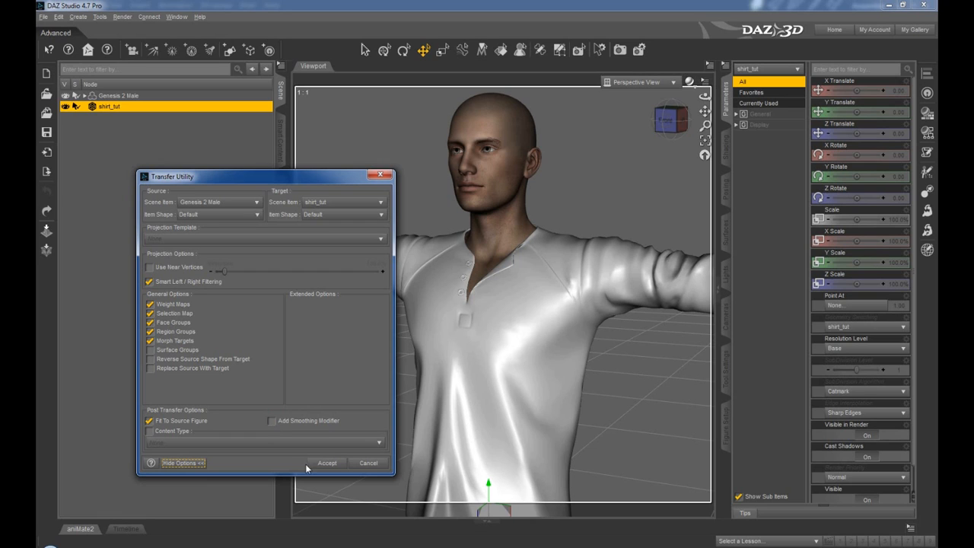
left_click(326, 462)
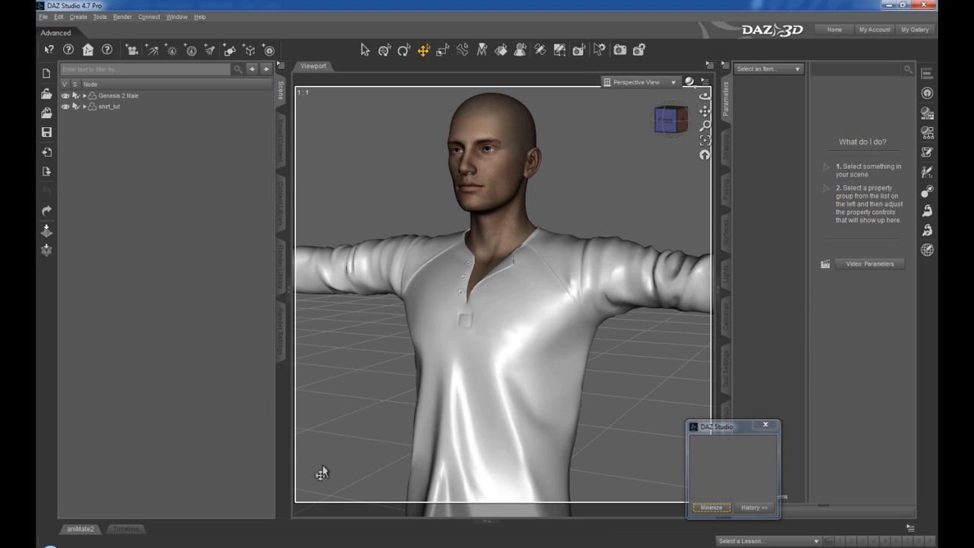
Select the converted shirt_tut figure and check which figure its Fit to setting uses
right_click(269, 398)
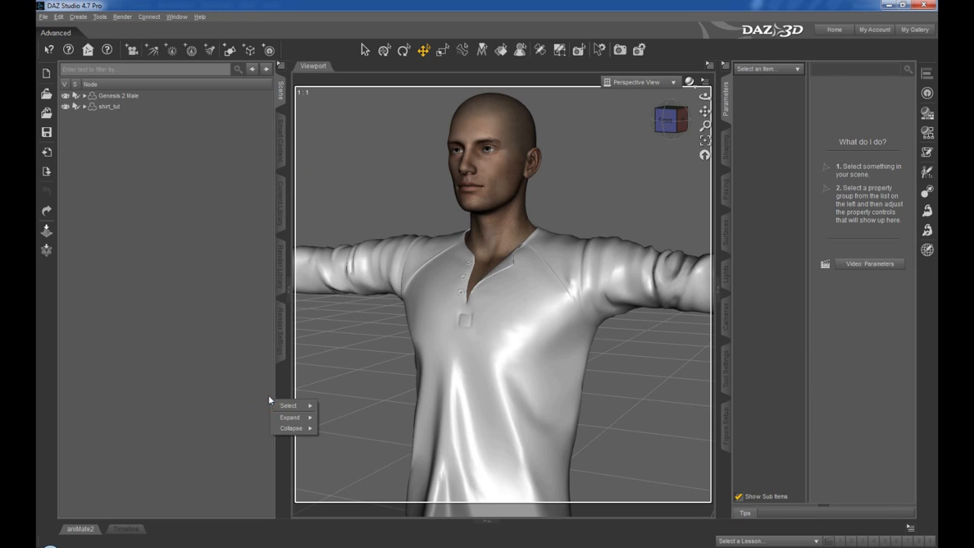
left_click(112, 107)
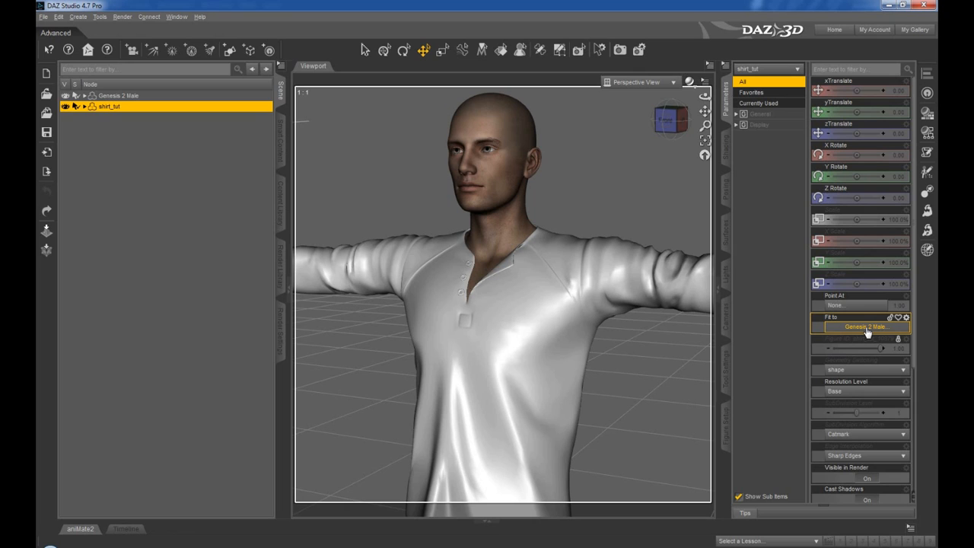
Test the shirt on Genesis 2 Male with Arms Front-Back at 0.89, undo the pose, and orbit the view toward the front
left_click(111, 97)
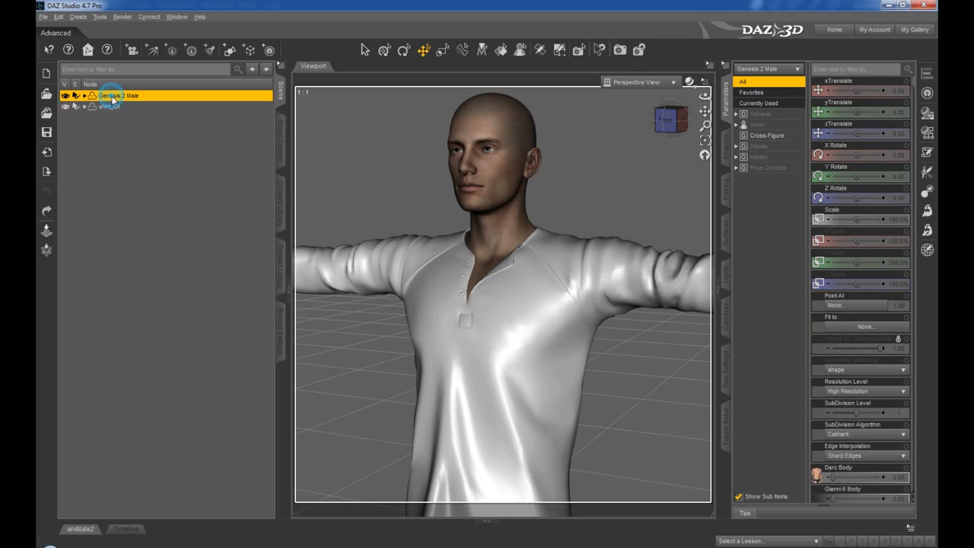
left_click(727, 183)
left_click(764, 147)
left_click_drag(858, 105, 882, 121)
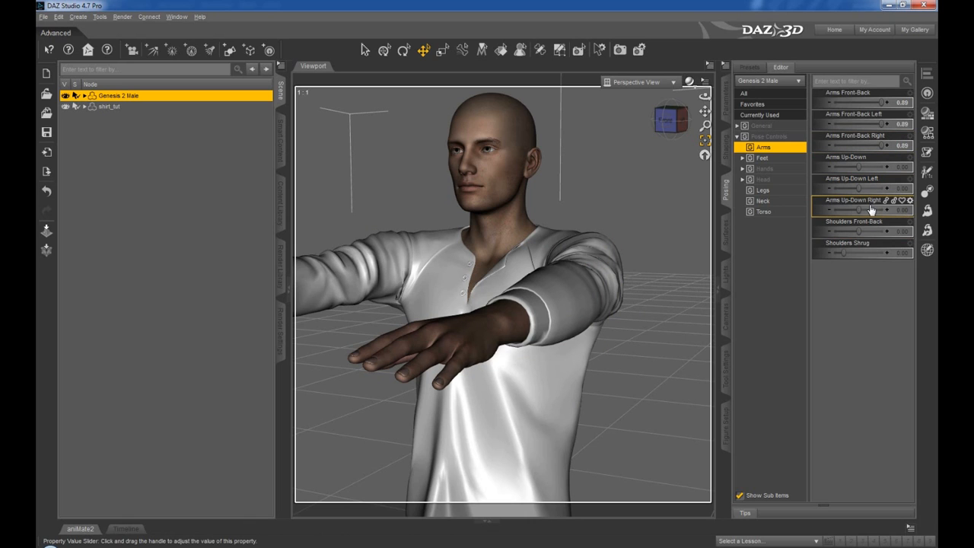
key("ctrl+z")
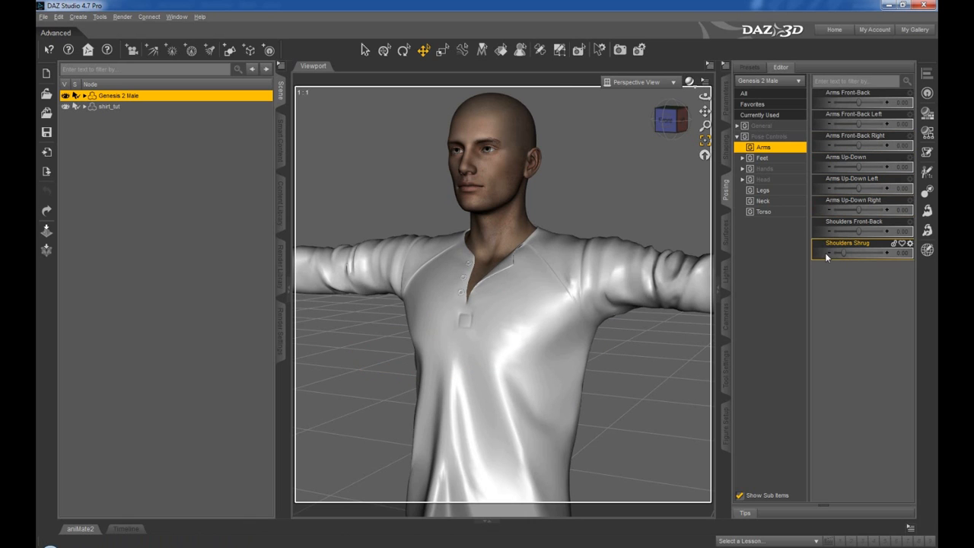
left_click(668, 120)
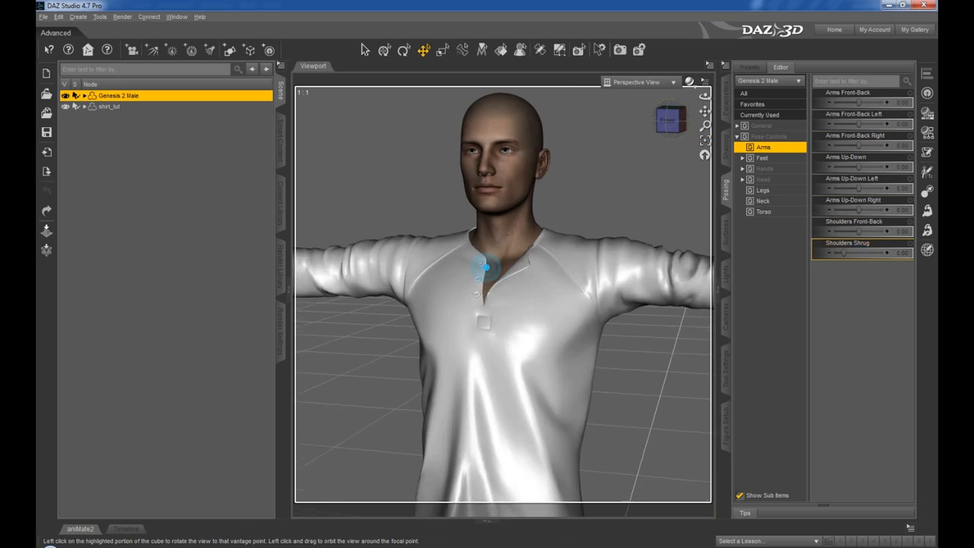
Select the shirt_tut figure and start saving it as a Figure/Prop support asset
mouse_move(670, 120)
left_mouse_down()
mouse_move(705, 125)
mouse_move(562, 124)
mouse_move(662, 125)
left_mouse_up()
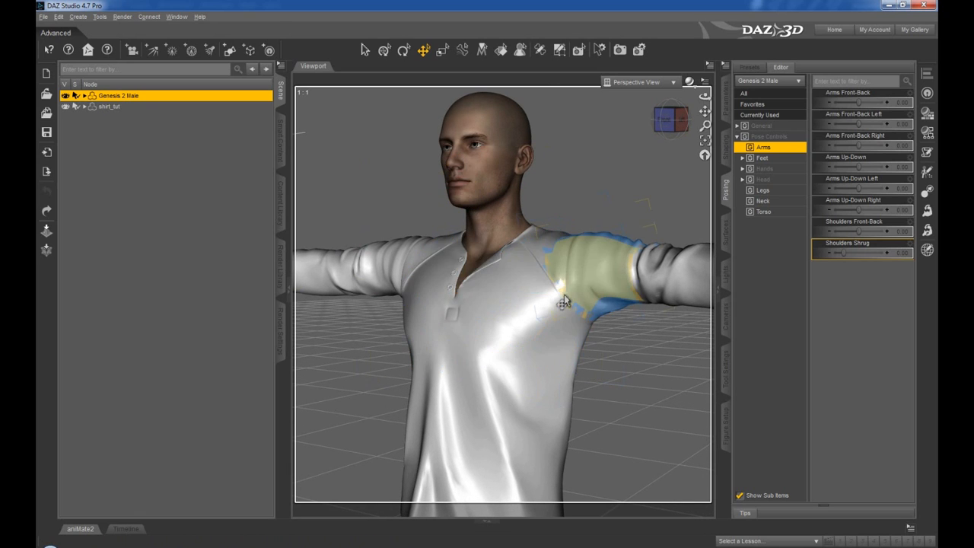
left_click(665, 119)
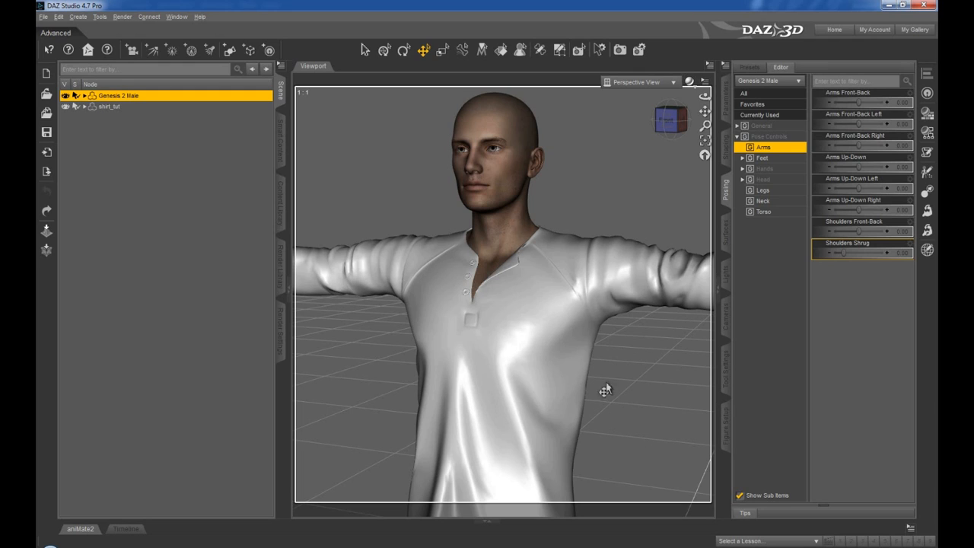
left_click(110, 107)
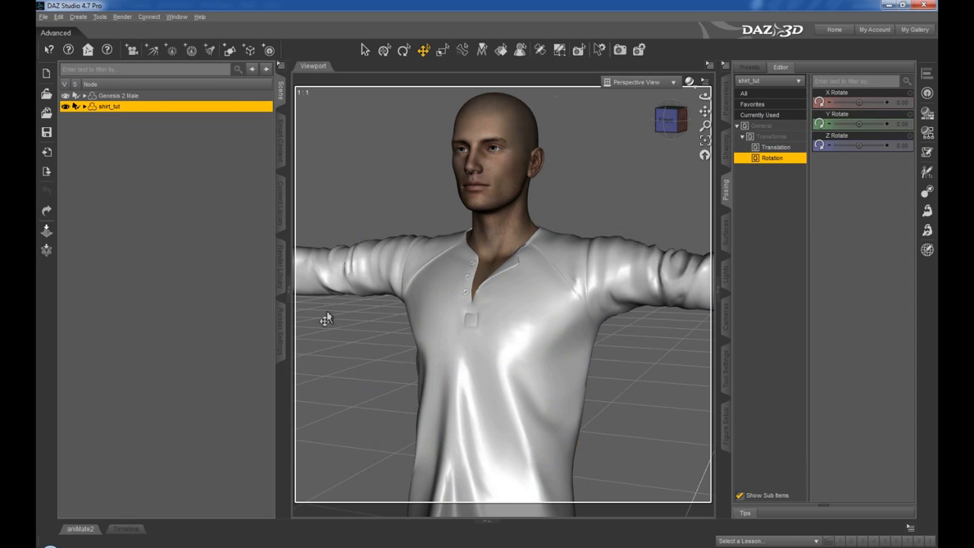
left_click(43, 17)
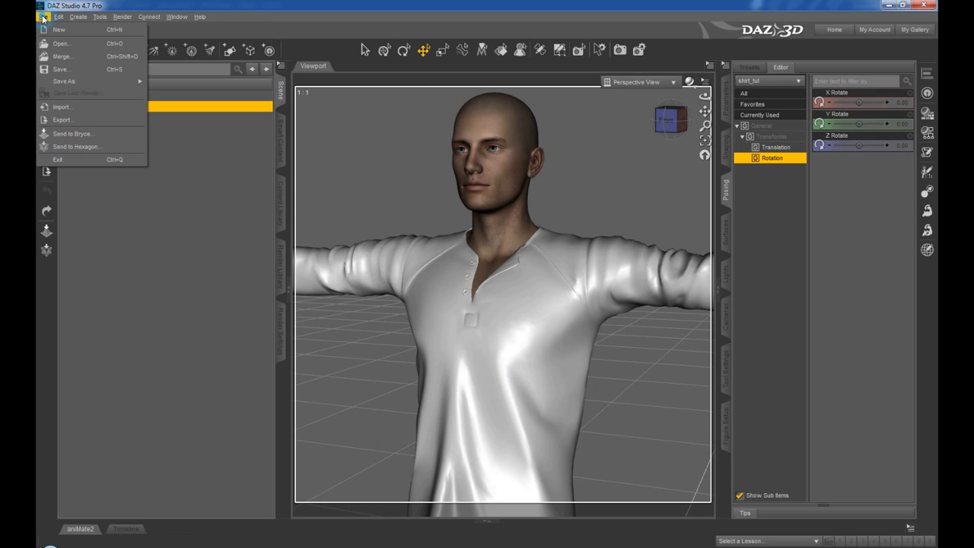
mouse_move(76, 81)
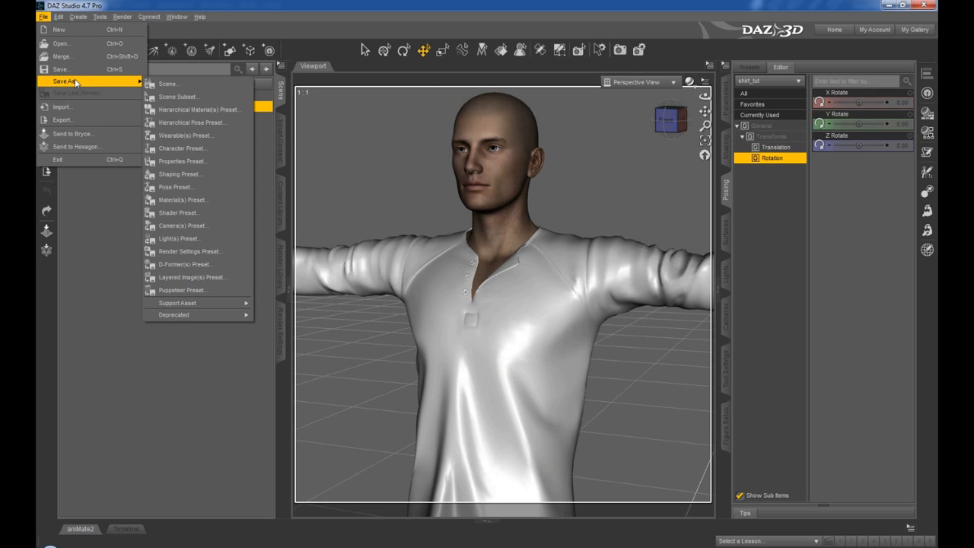
mouse_move(192, 304)
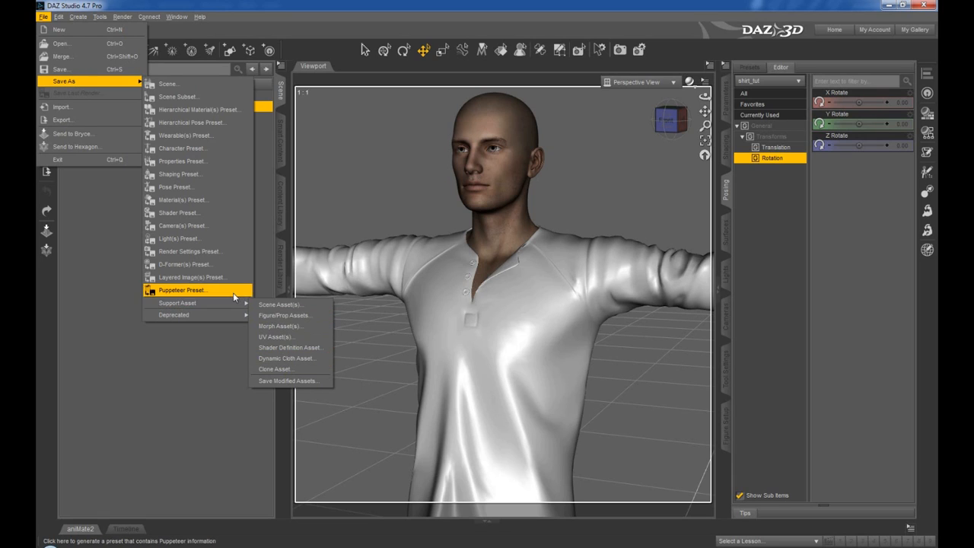
left_click(284, 321)
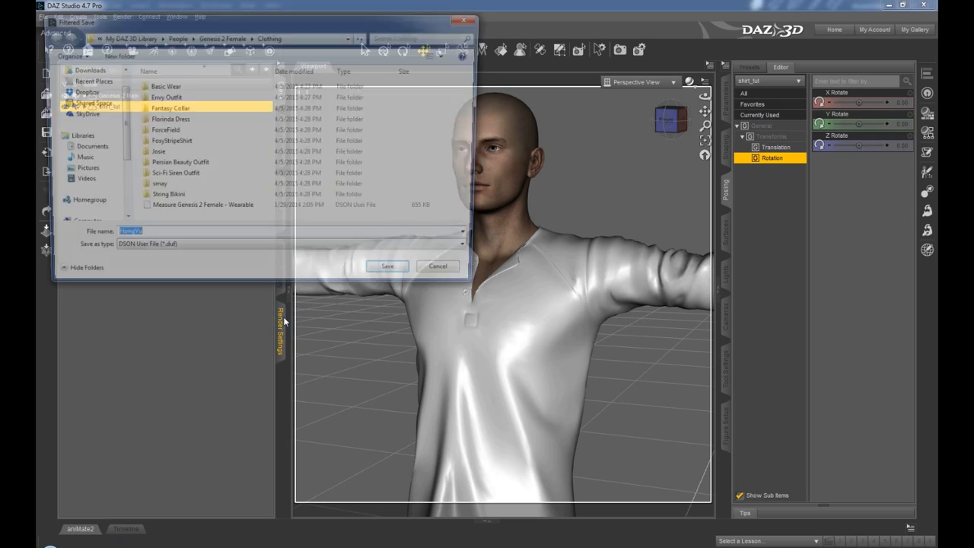
Choose the Dartanbeck folder under People, Genesis 2 Male, Clothing in My DAZ 3D Library as the save location
left_click(174, 38)
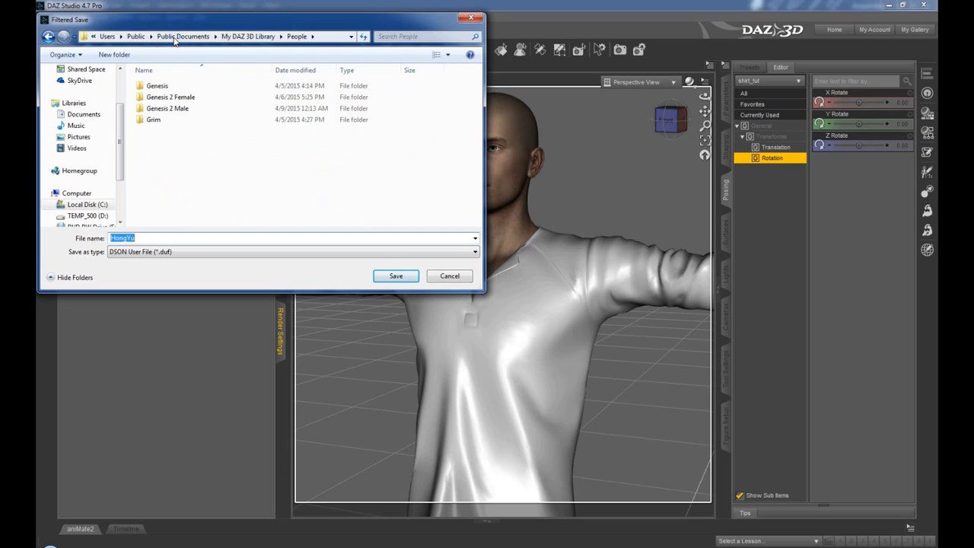
left_click(166, 111)
double_click(166, 112)
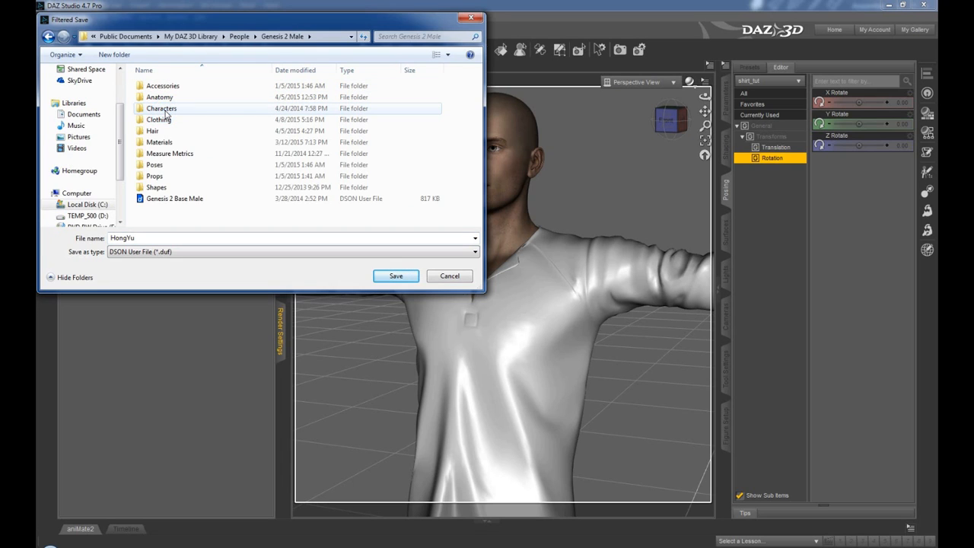
double_click(161, 119)
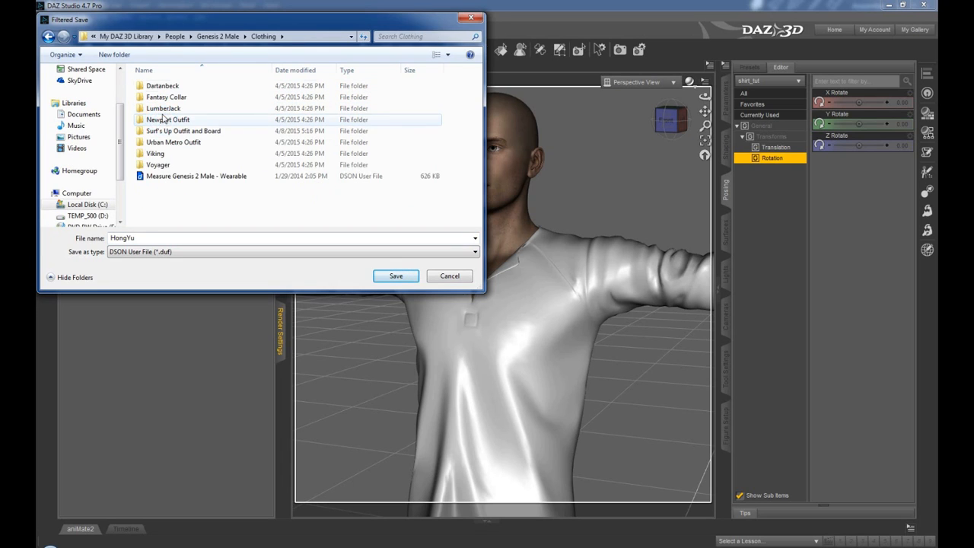
double_click(162, 86)
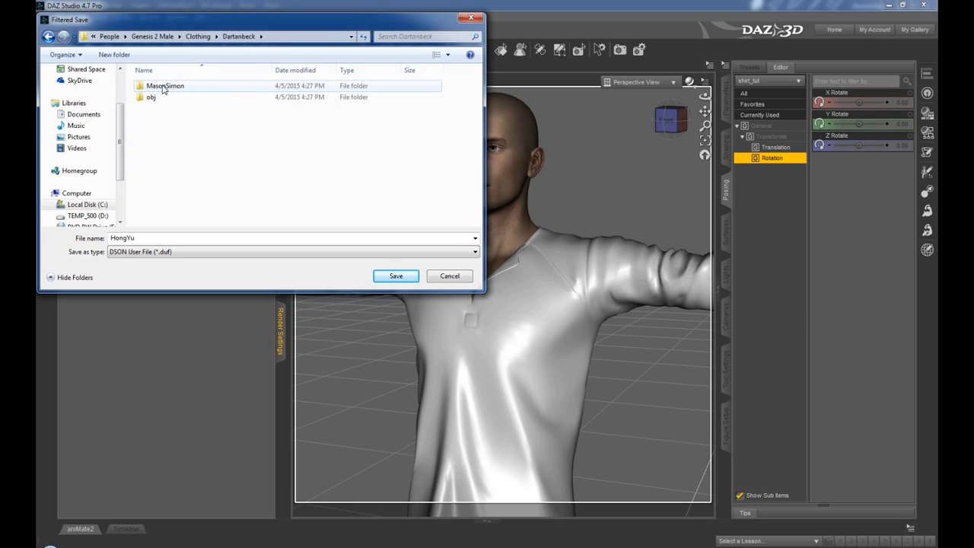
Save the asset as shirt_tut and accept the Figure/Prop save options with vendor name Dartanbeck and product name Product
double_click(160, 237)
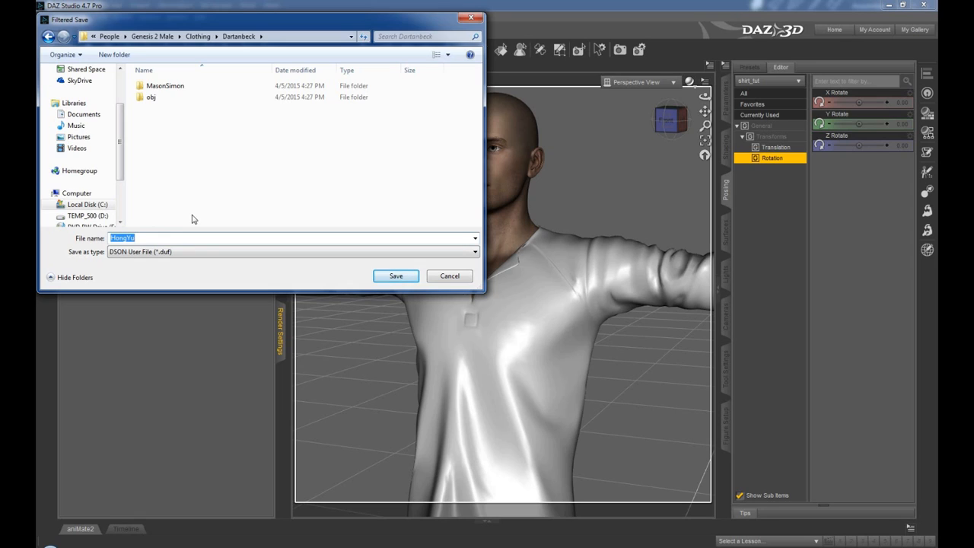
type("shirt_tut")
left_click(396, 277)
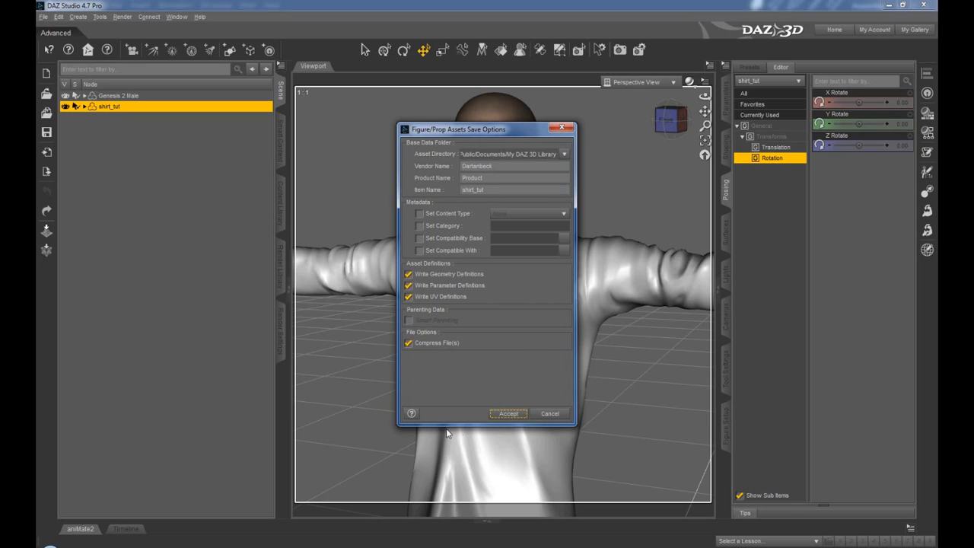
left_click(519, 415)
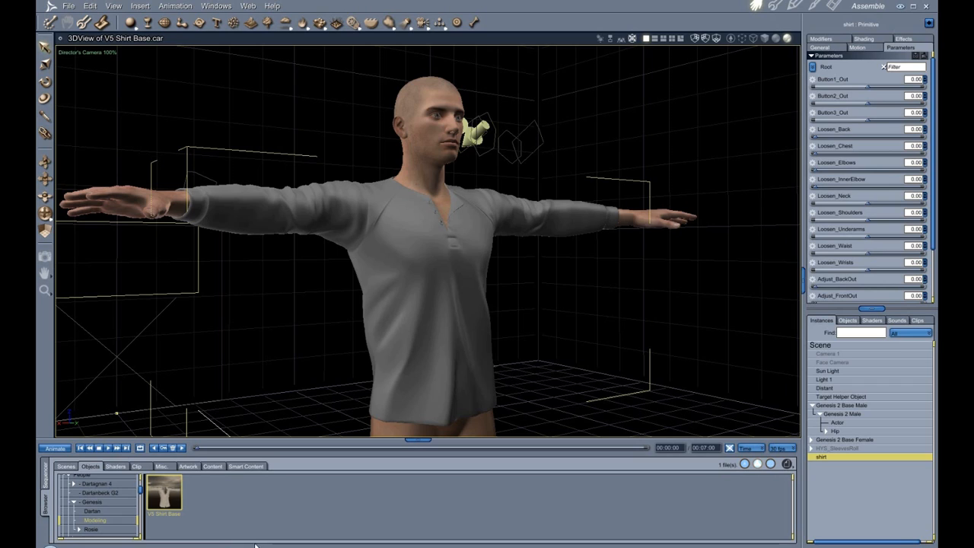
Switch to Carrara, update the content library folder, and make the original shirt object invisible
left_click(213, 467)
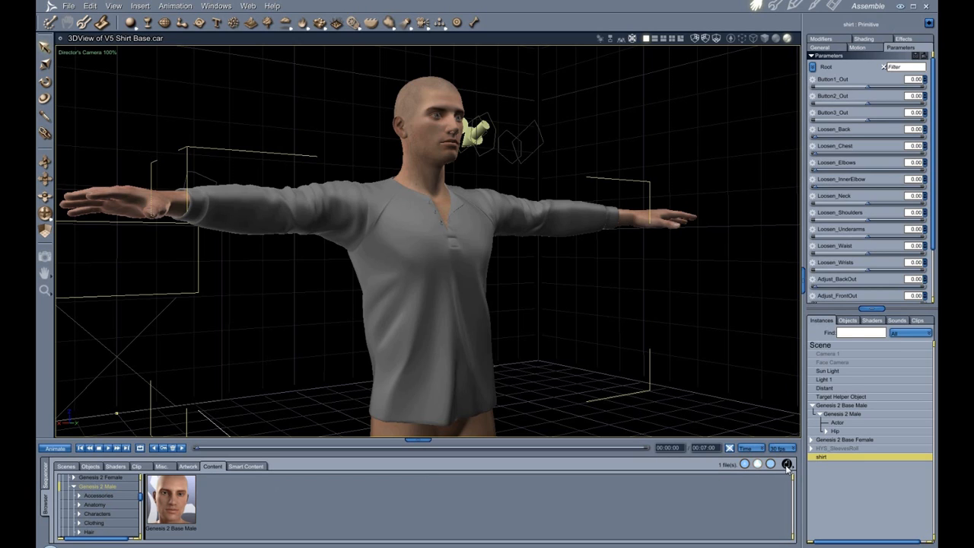
left_click(787, 464)
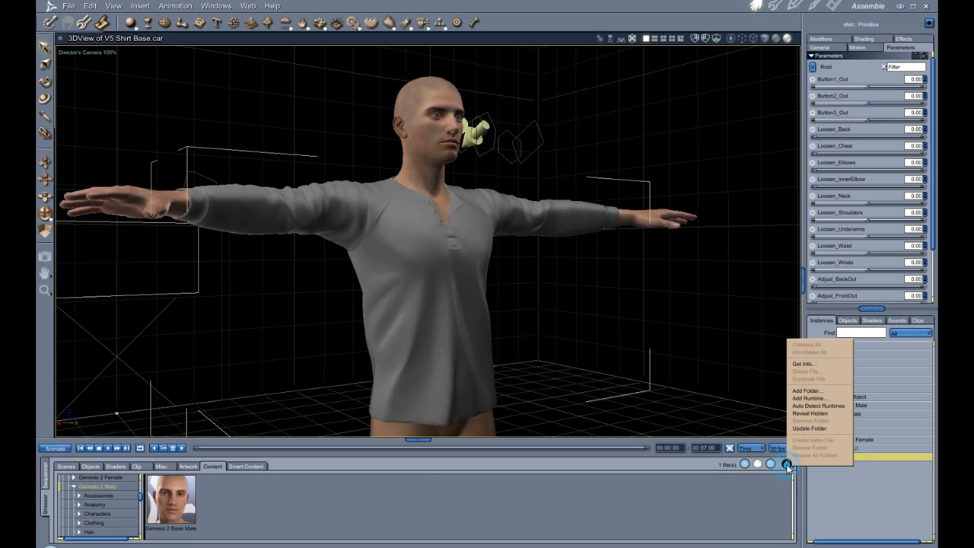
left_click(811, 428)
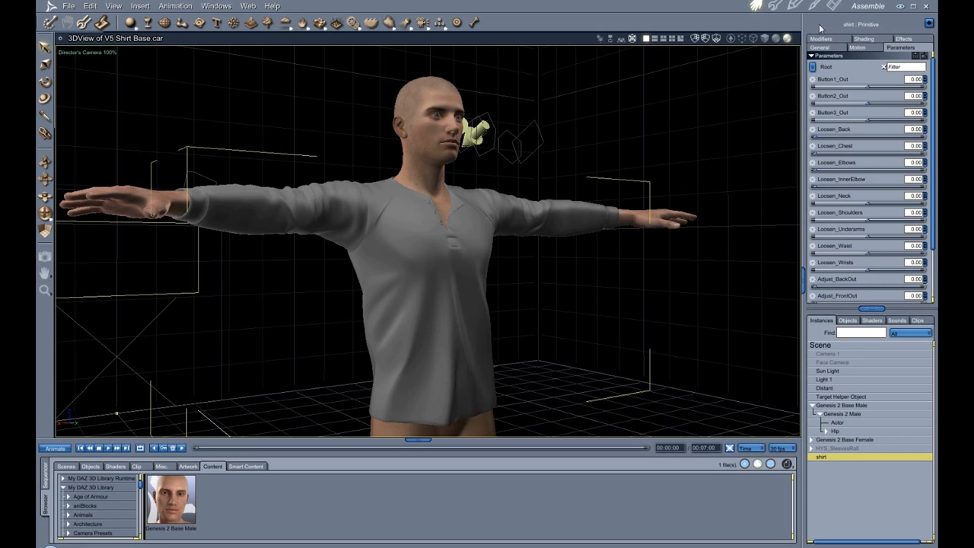
left_click(820, 47)
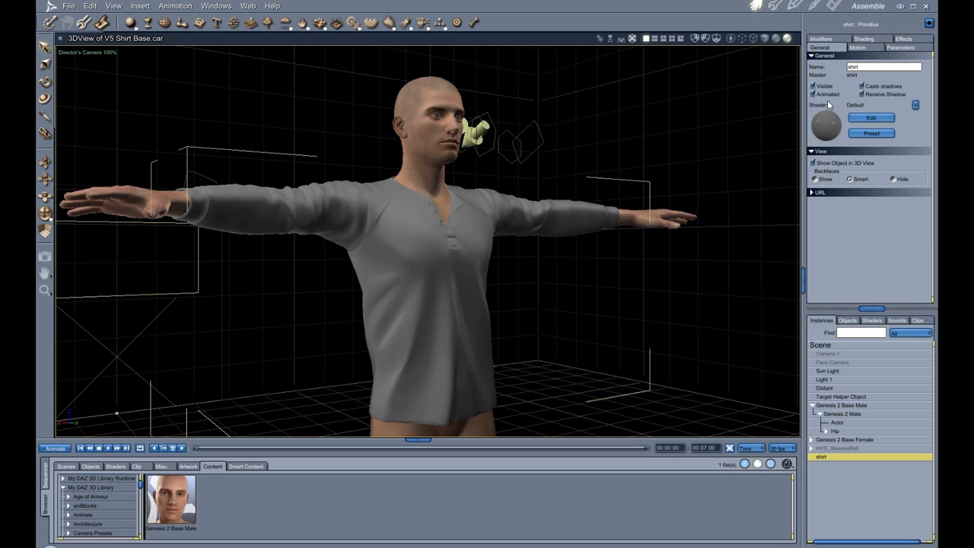
left_click(813, 86)
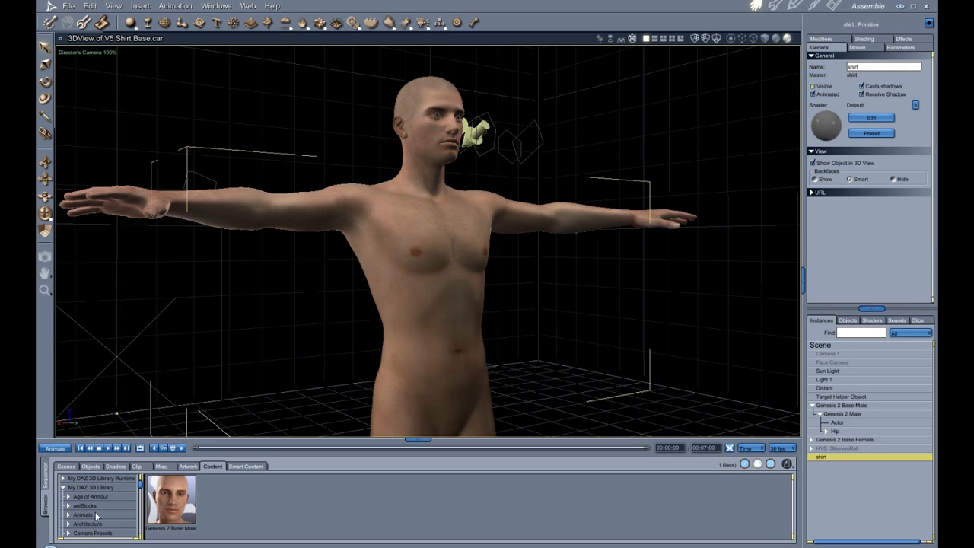
Browse the content library to the Genesis 2 Male clothing and open its Dartanbeck folder
scroll(95, 511, "down", 5)
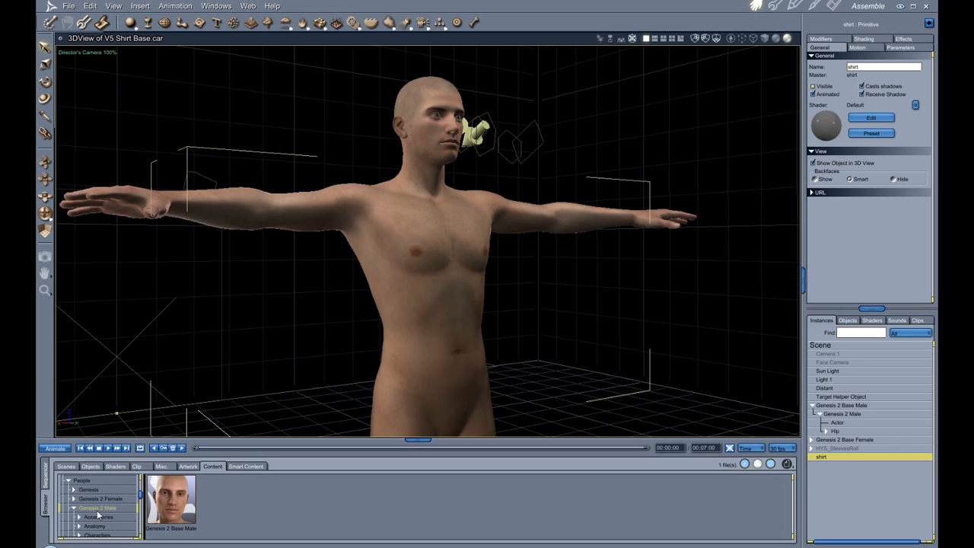
scroll(97, 516, "down", 1)
left_click(79, 524)
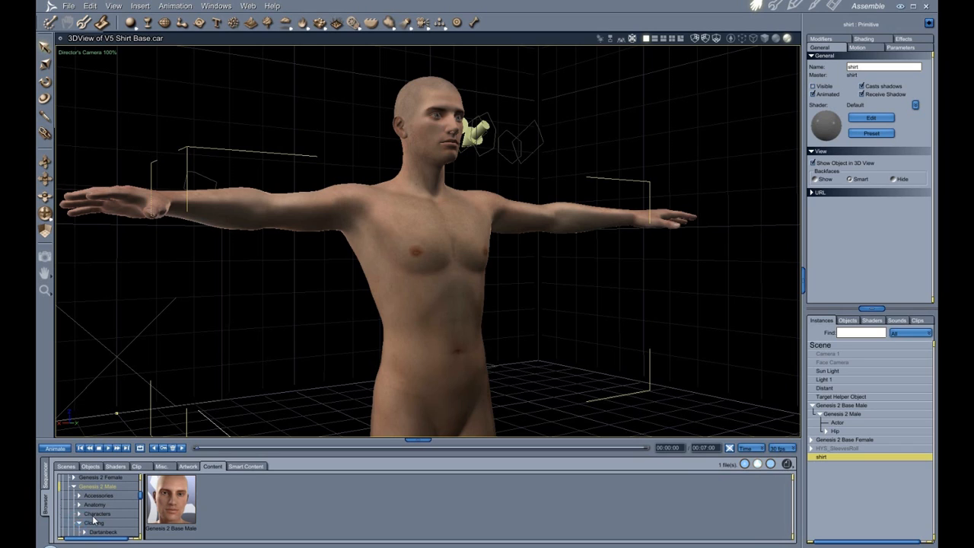
scroll(83, 522, "down", 1)
left_click(93, 514)
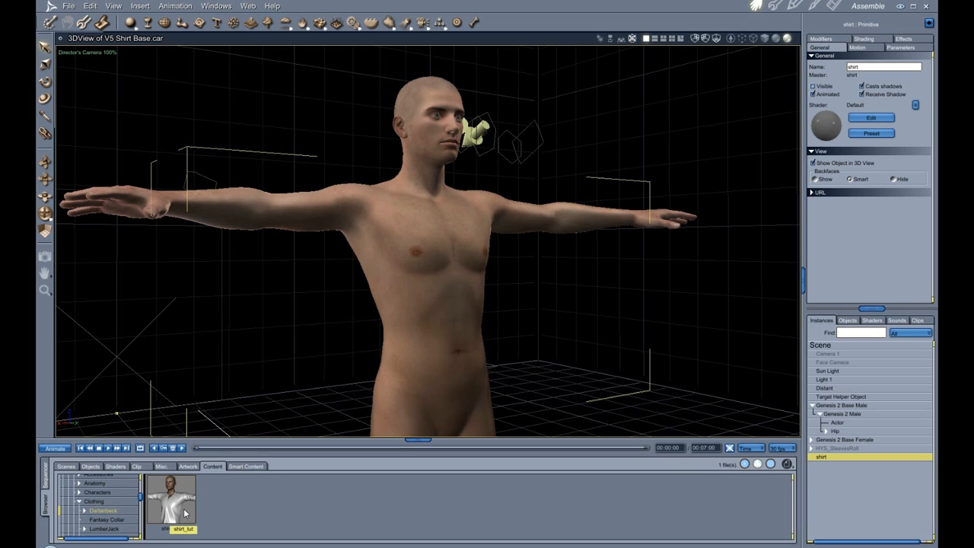
Load shirt_tut onto the selected Genesis 2 Male and collapse the shirt's Hip bone hierarchy
left_click(842, 414)
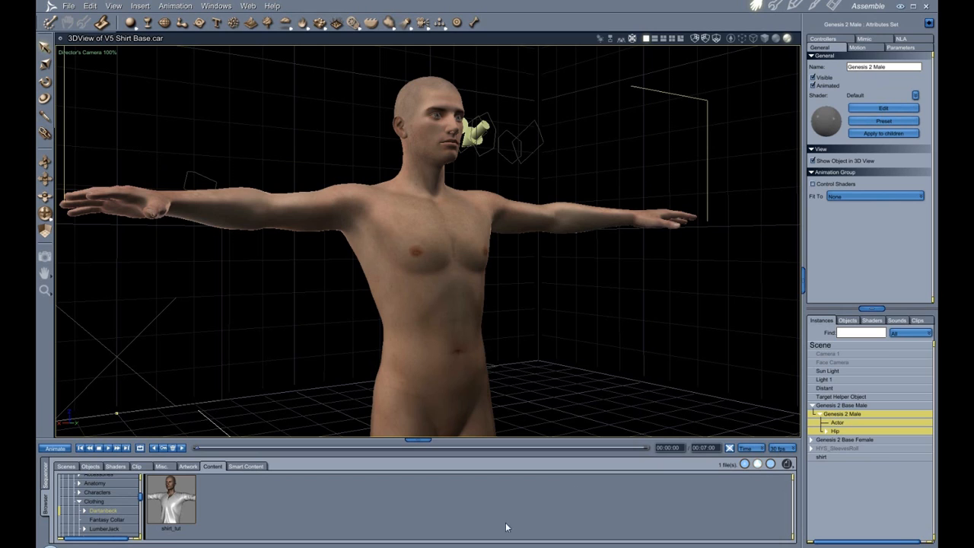
double_click(177, 521)
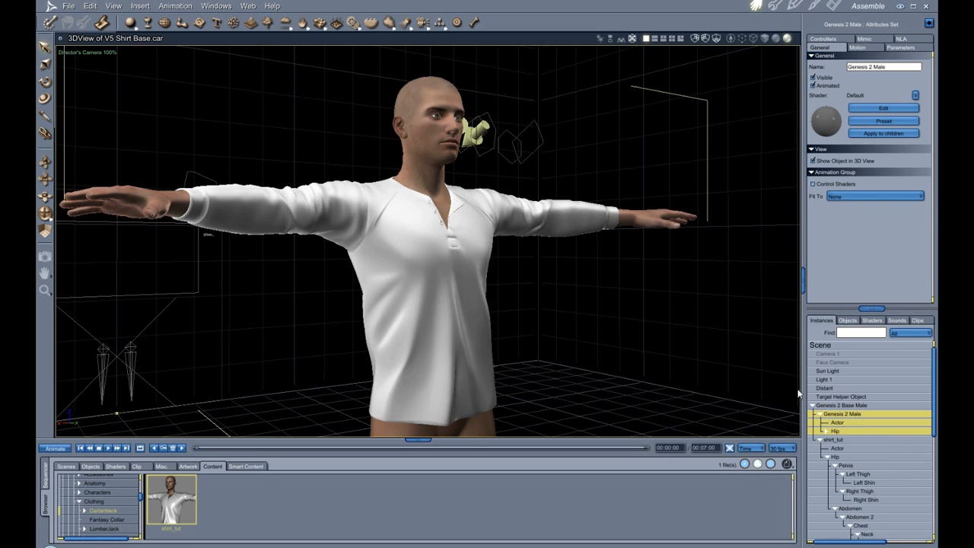
left_click(830, 458)
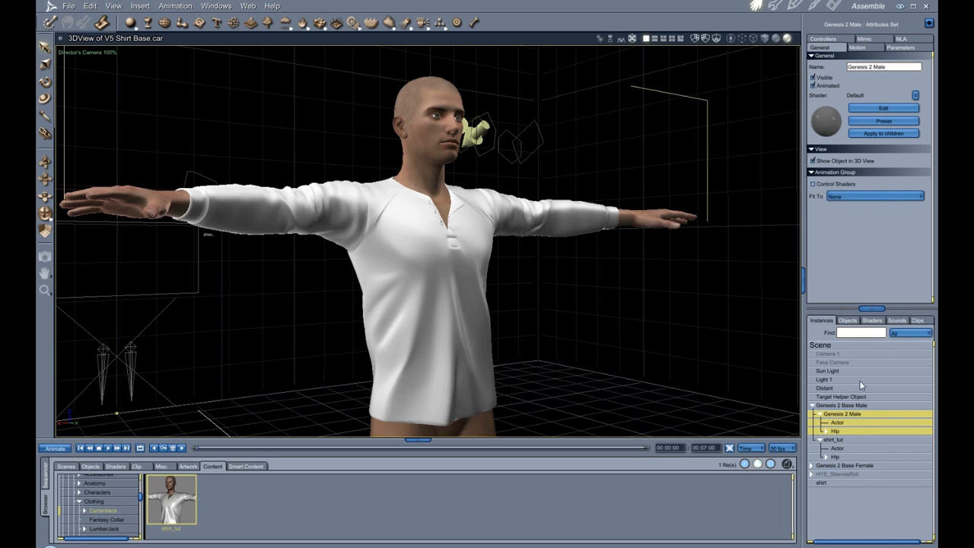
Test the conforming shirt by setting Genesis 2 Male's Arms Front-Back to about -0.07, and undo the pose
left_click(914, 49)
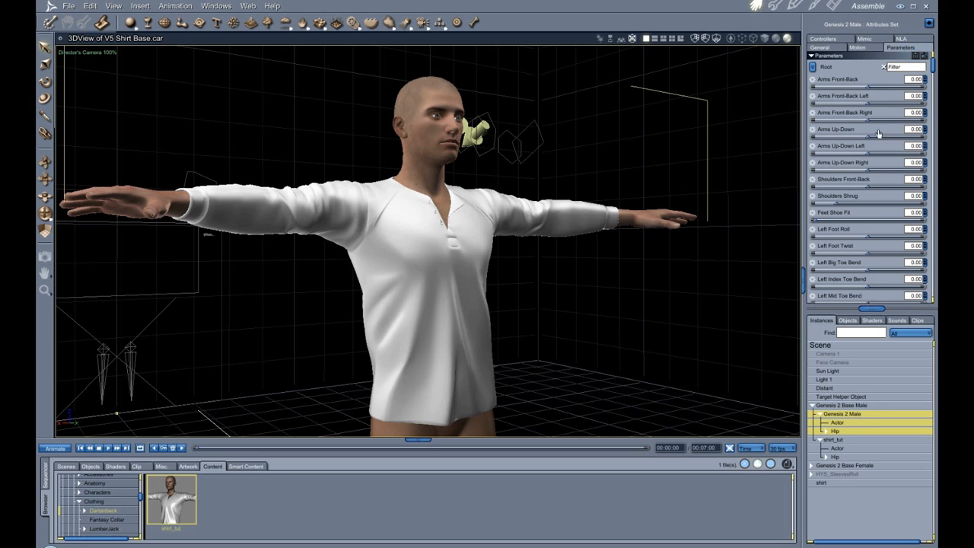
mouse_move(869, 88)
left_mouse_down()
mouse_move(881, 90)
mouse_move(837, 102)
mouse_move(876, 105)
mouse_move(856, 108)
mouse_move(868, 108)
left_mouse_up()
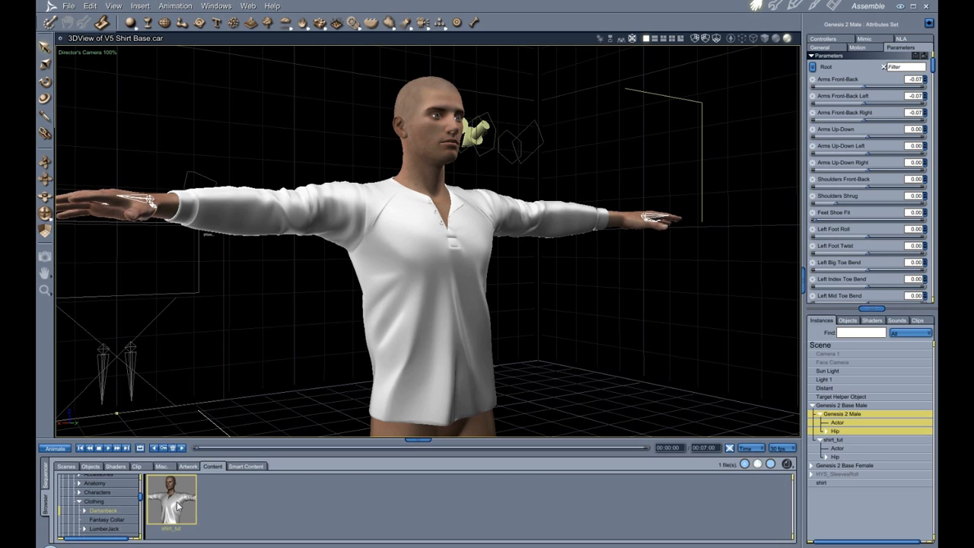
key("ctrl+z")
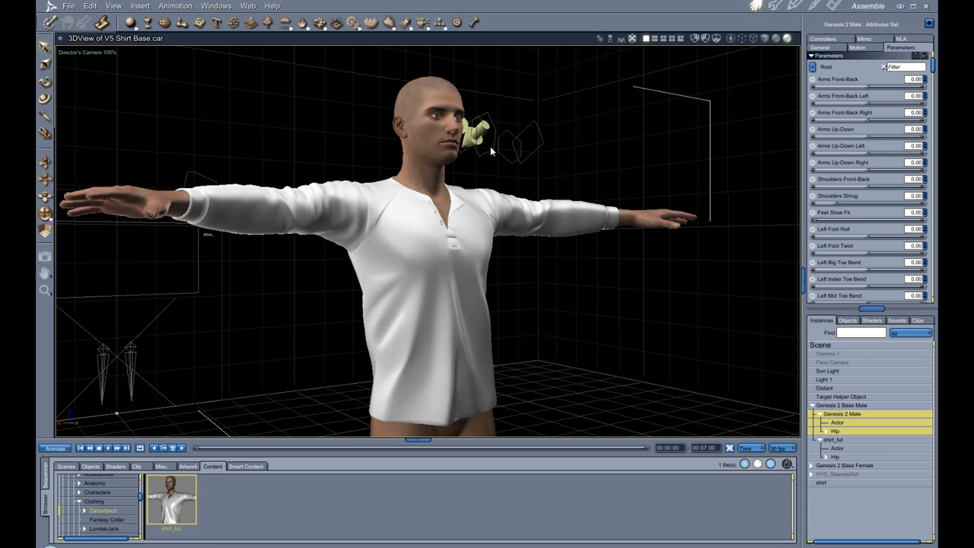
Select Genesis 2 Male's Actor and open its mesh for vertex editing with a close view of the shirt's chest
left_click(840, 423)
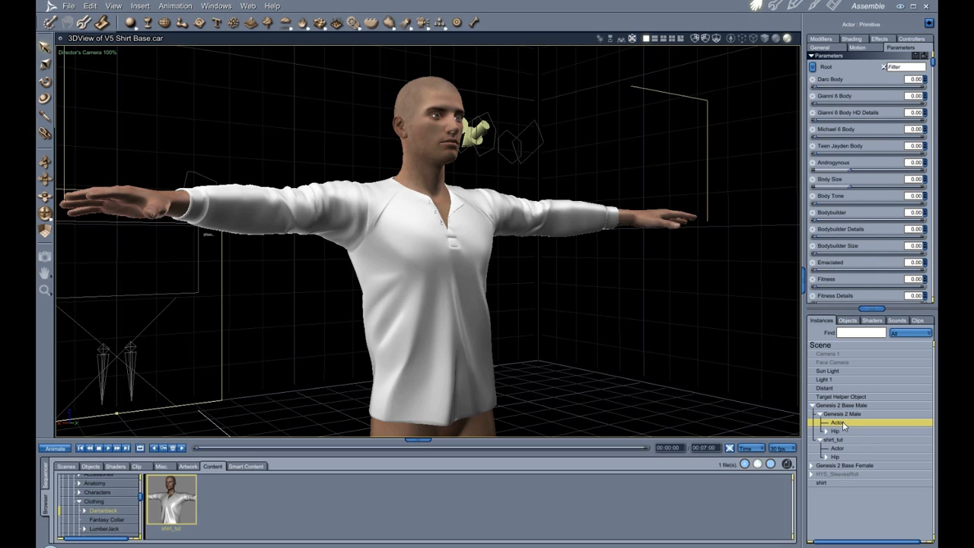
left_click(820, 48)
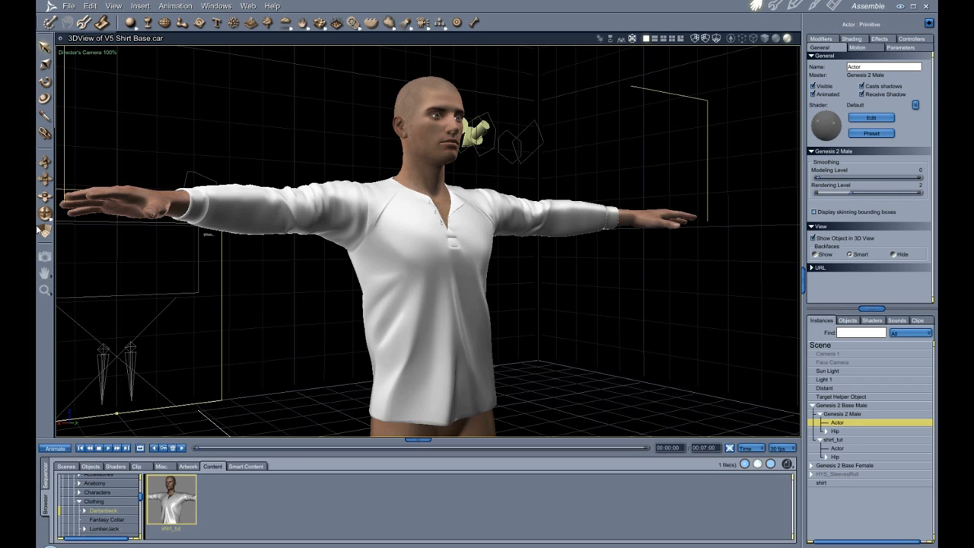
left_click_drag(45, 214, 144, 228)
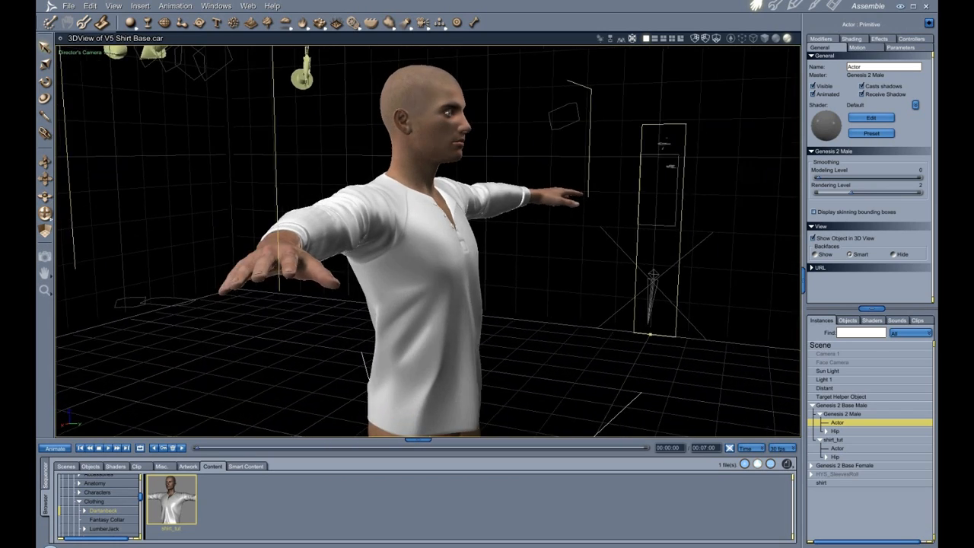
left_click_drag(601, 129, 461, 123)
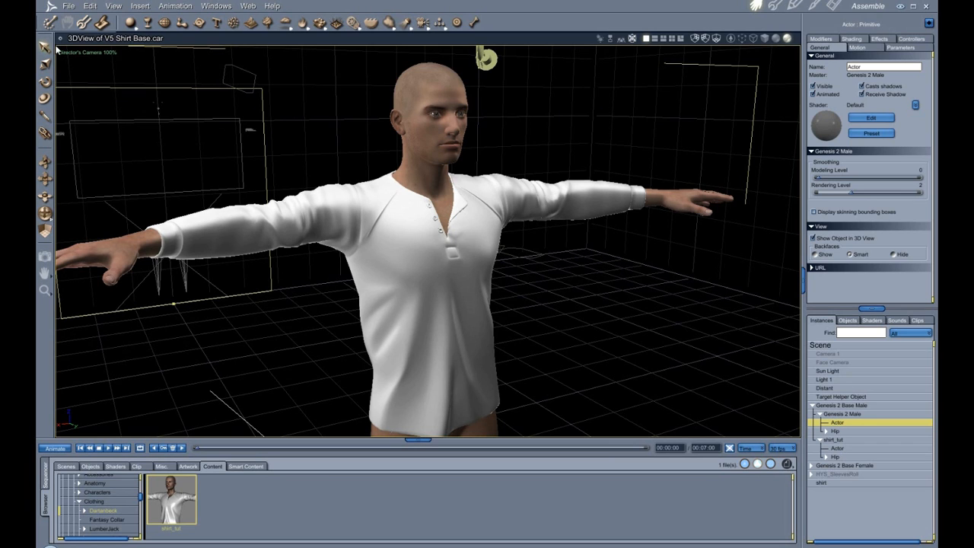
double_click(486, 300)
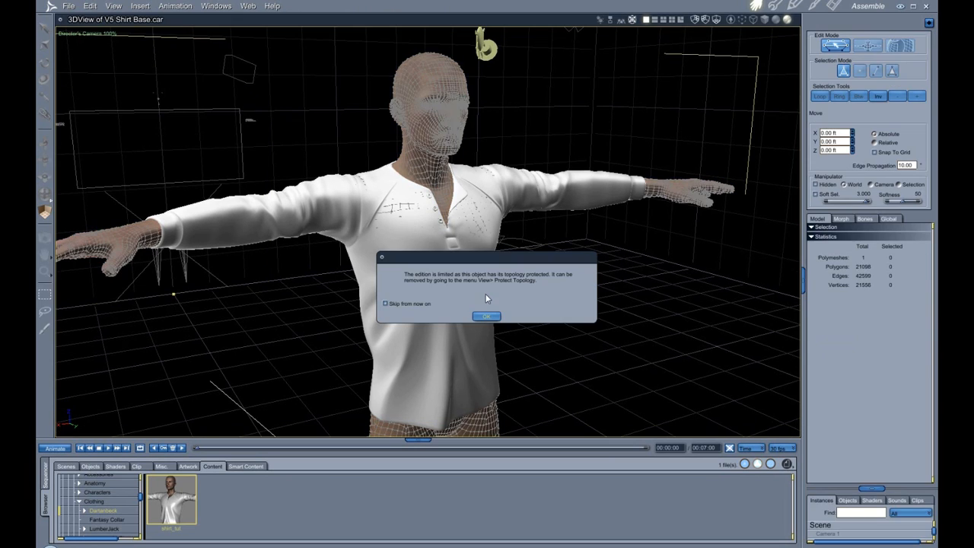
left_click(491, 317)
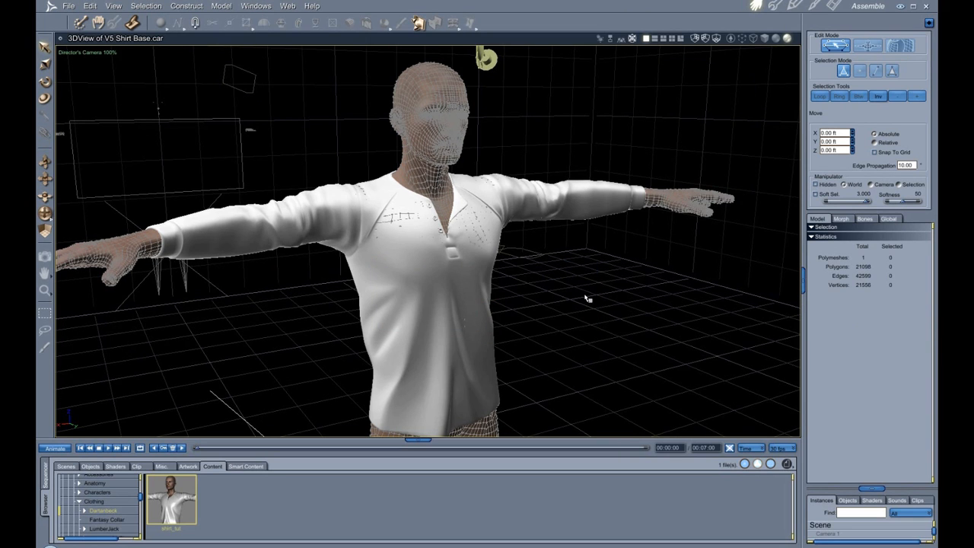
scroll(588, 298, "up", 3)
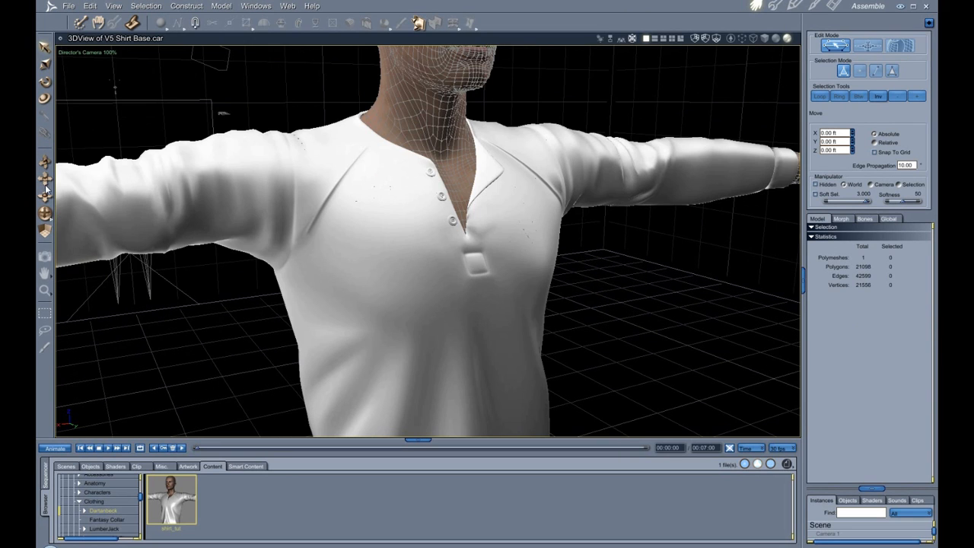
Examine the mesh density of Genesis 2 Male's face up close, leave vertex editing and bring the shirt back into view
left_click_drag(45, 183, 38, 404)
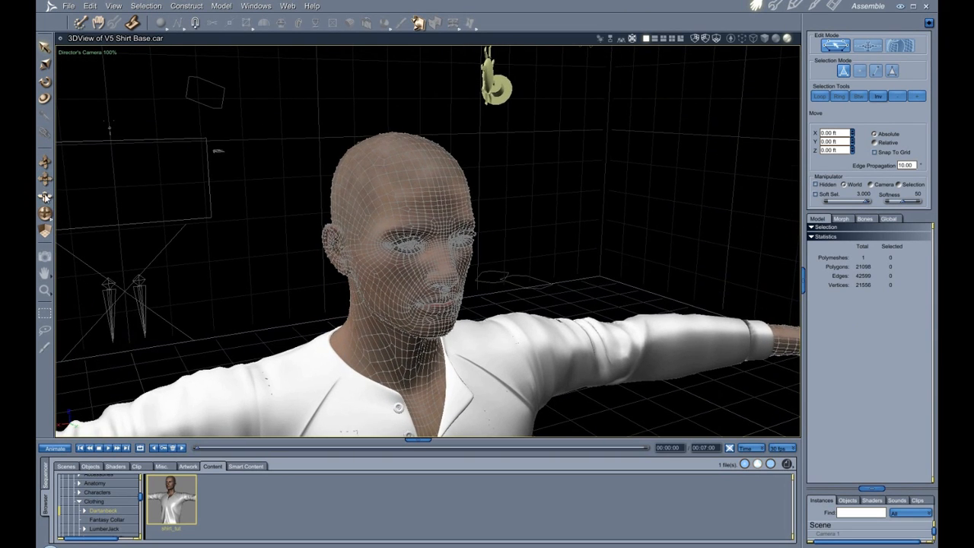
left_click_drag(45, 214, 71, 231)
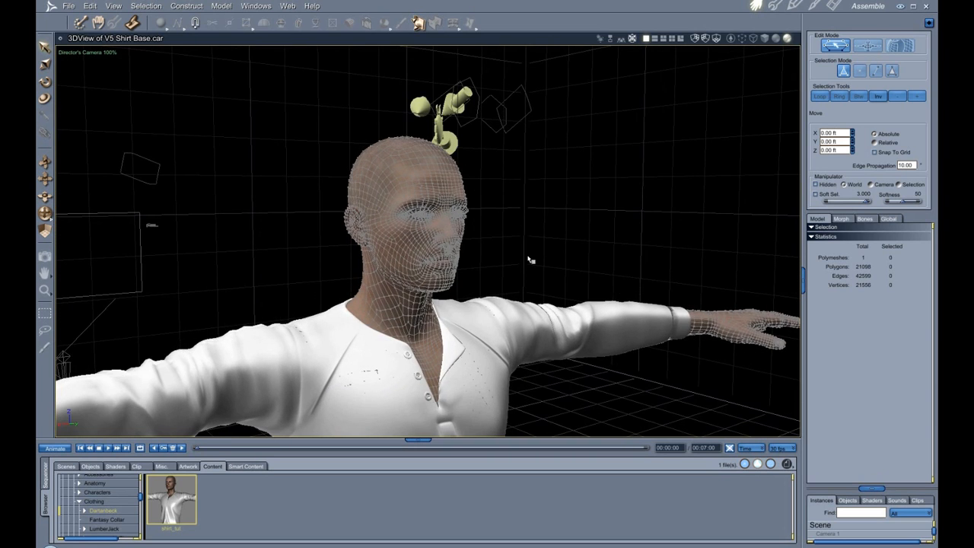
scroll(530, 257, "up", 3)
scroll(531, 257, "down", 3)
scroll(475, 300, "up", 5)
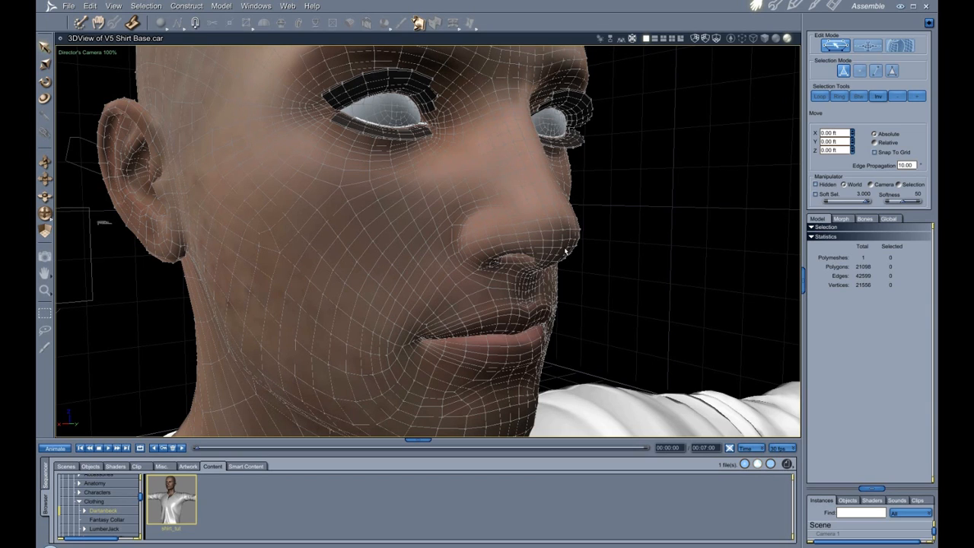
left_click(99, 23)
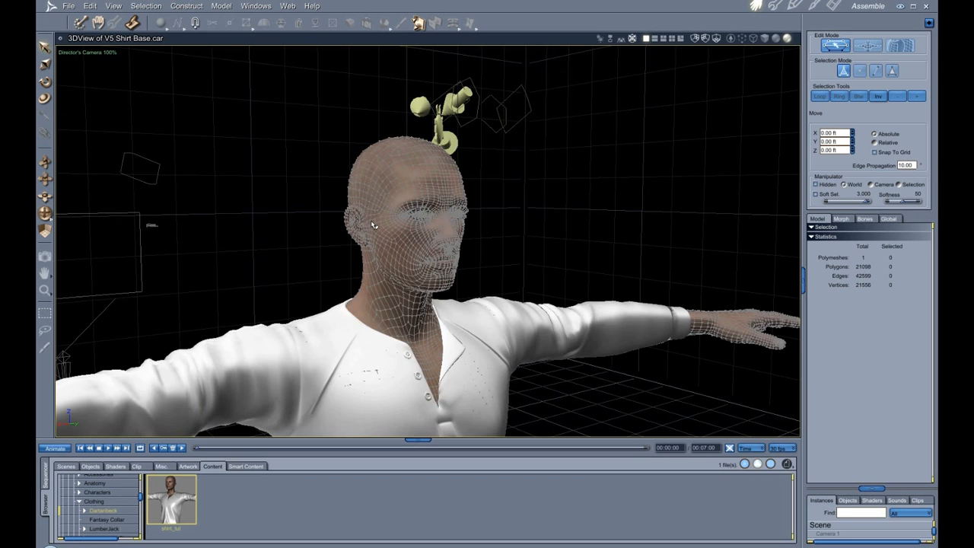
left_click(99, 23)
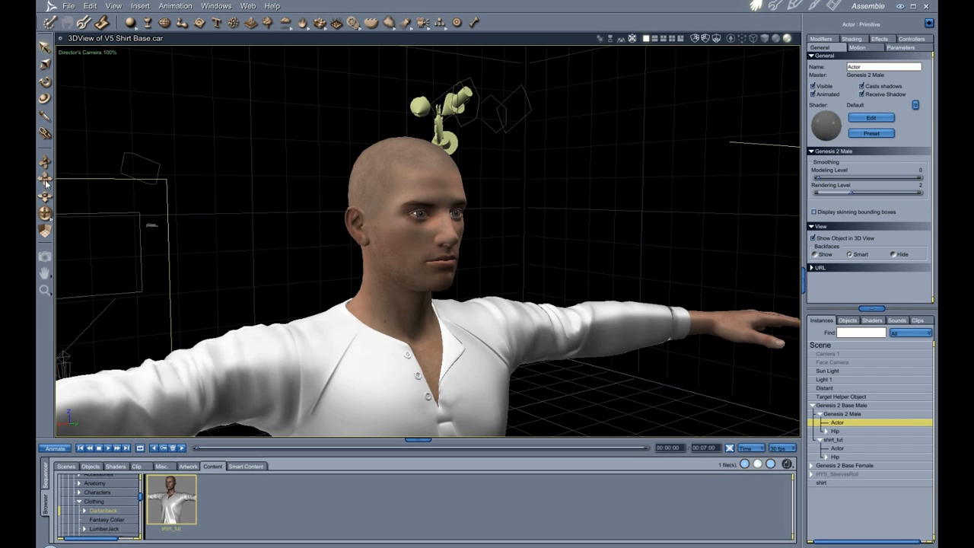
left_click_drag(46, 183, 45, 182)
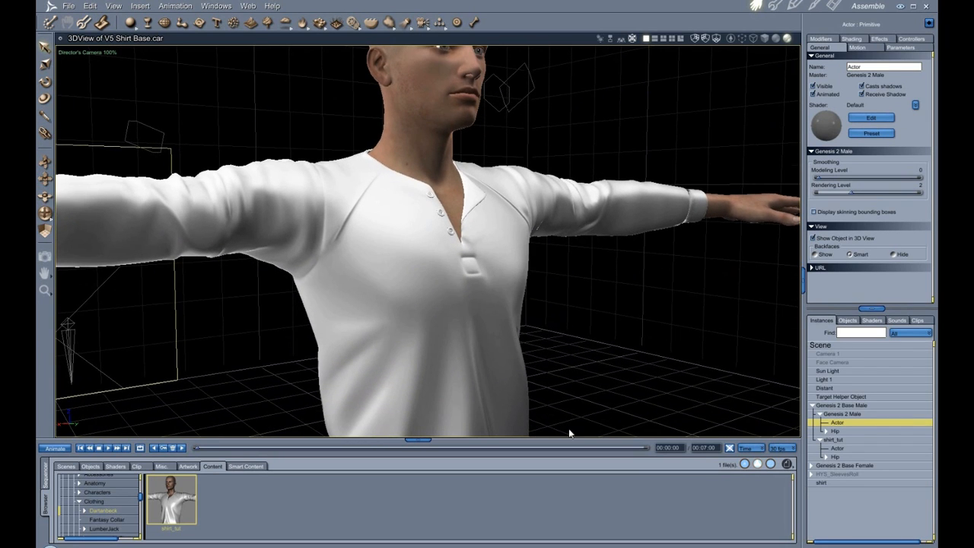
Compare the general settings of shirt_tut's Actor with those of Genesis 2 Male's Actor, looking for the Smoothing options
left_click(840, 449)
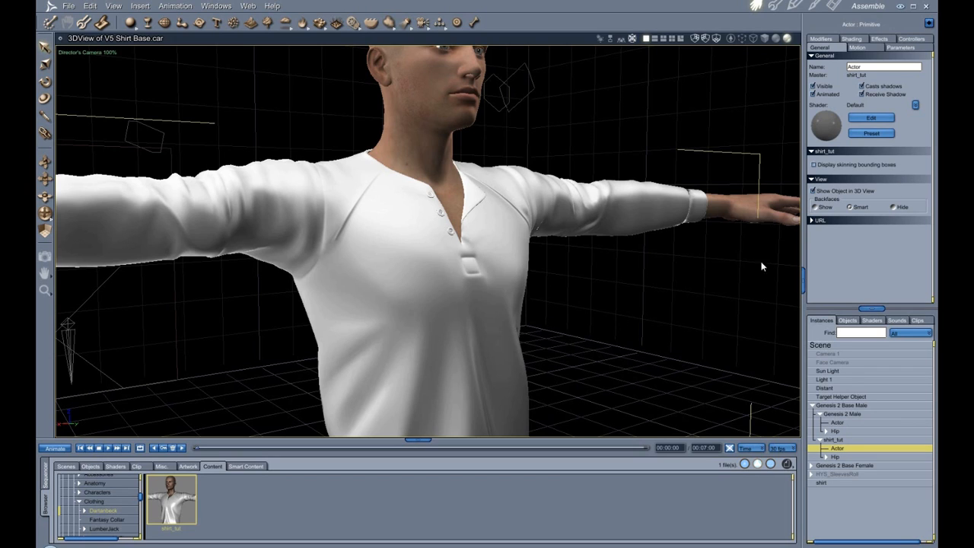
left_click(840, 422)
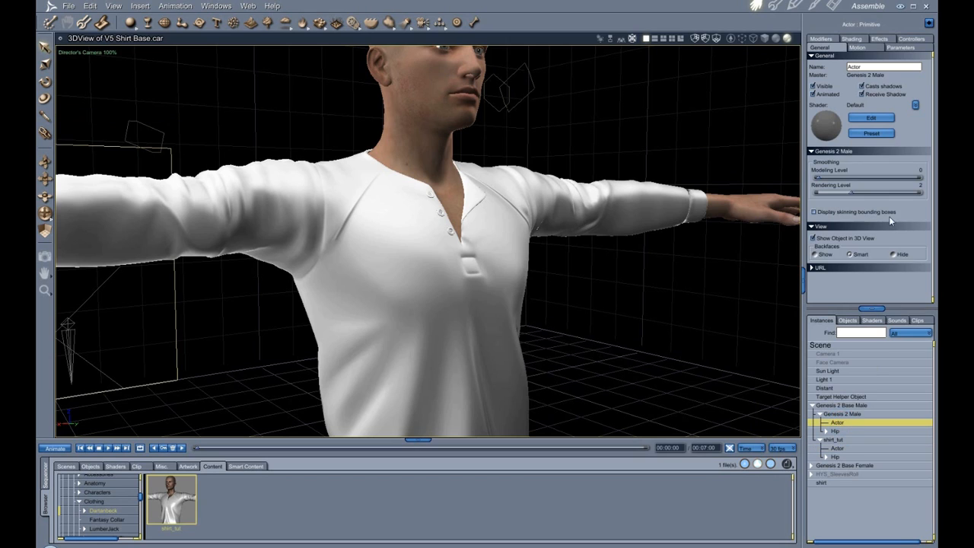
left_click(838, 448)
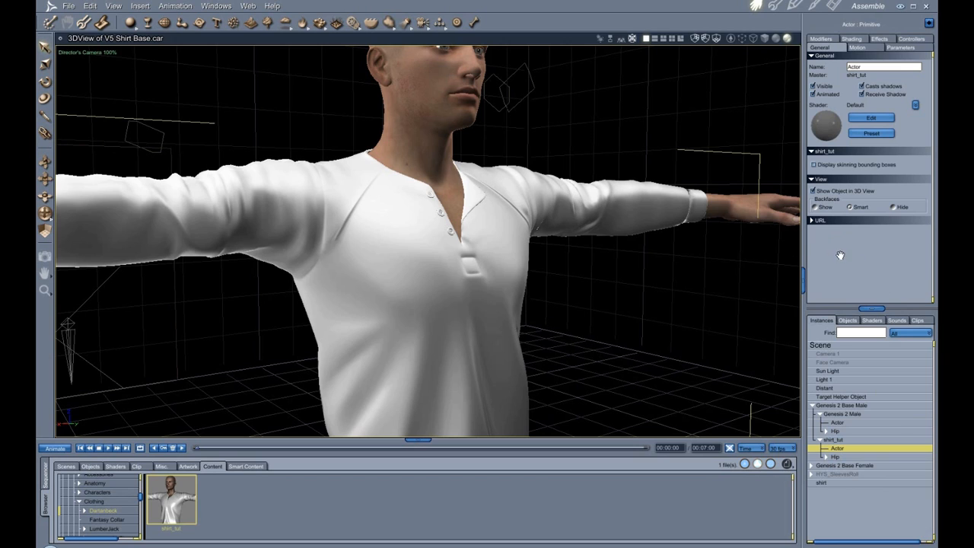
Delete shirt_tut from the scene and remove the unused master objects
left_click(837, 440)
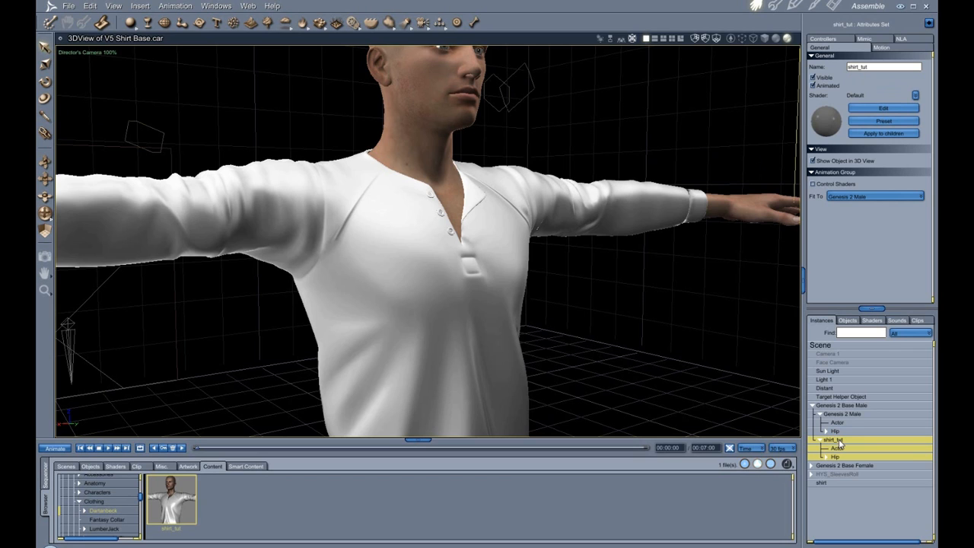
key("Delete")
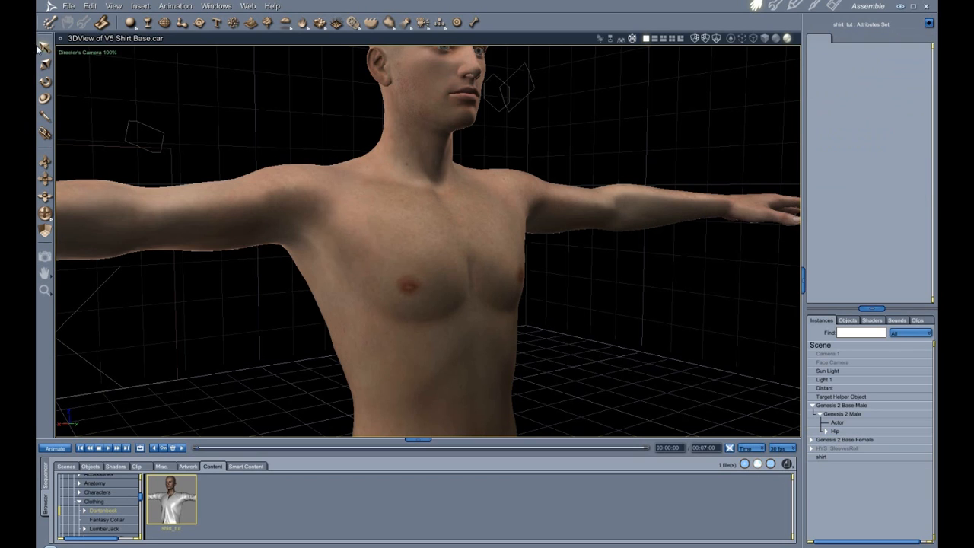
left_click(90, 6)
mouse_move(117, 73)
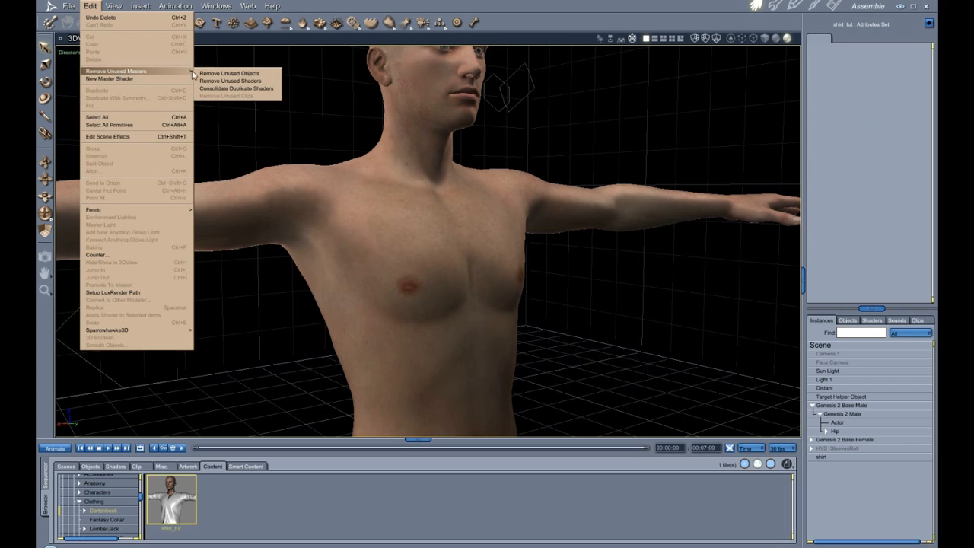
left_click(232, 74)
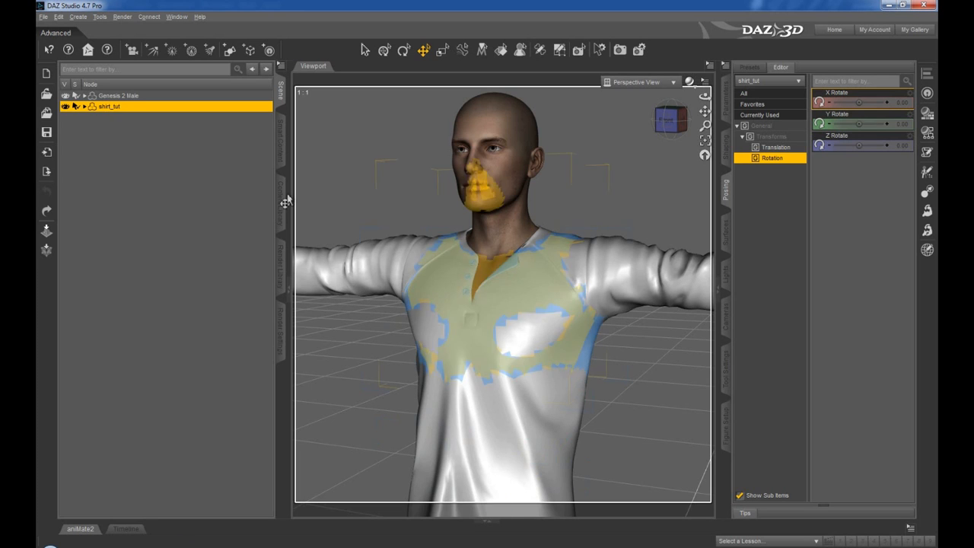
Switch to DAZ Studio, convert the selected shirt_tut figure's geometry to SubD and show its parameters
left_click(59, 17)
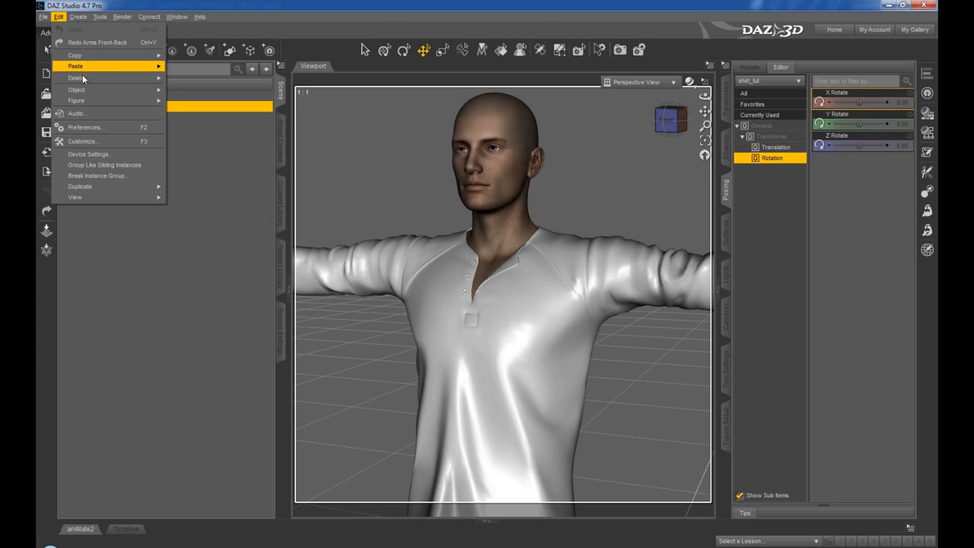
mouse_move(87, 101)
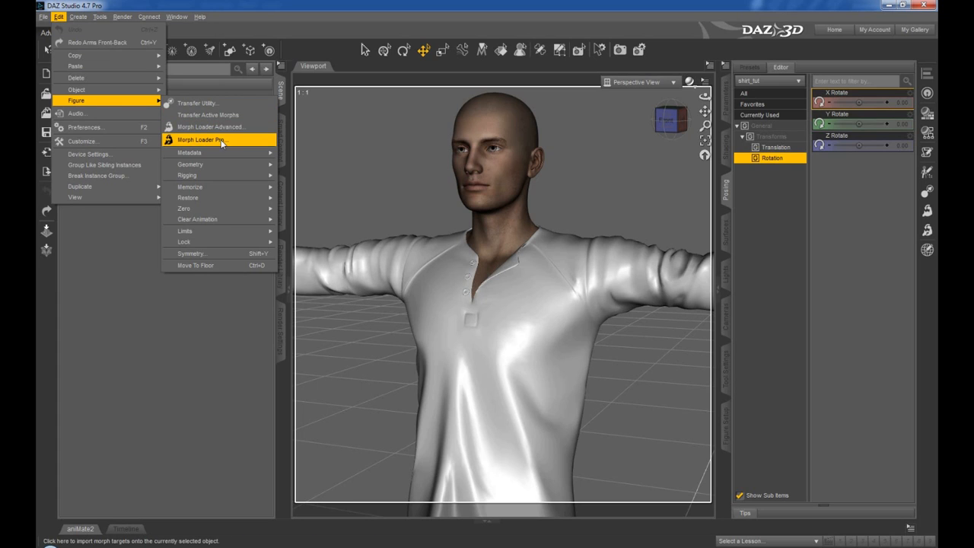
mouse_move(224, 166)
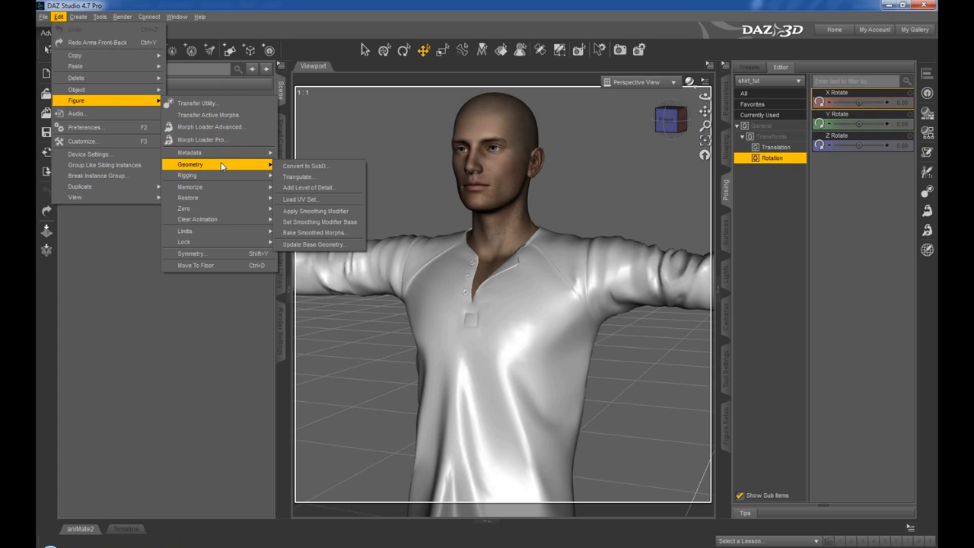
left_click(323, 168)
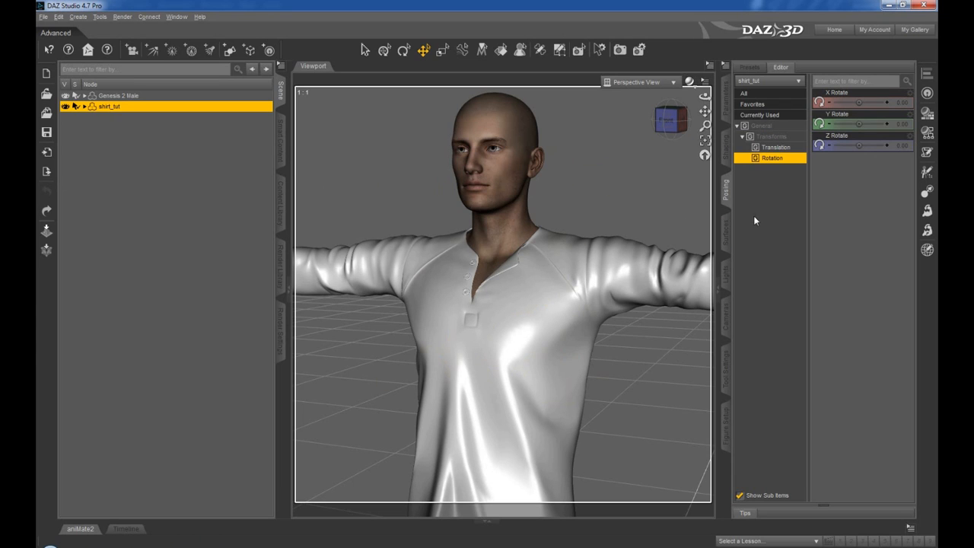
left_click(727, 102)
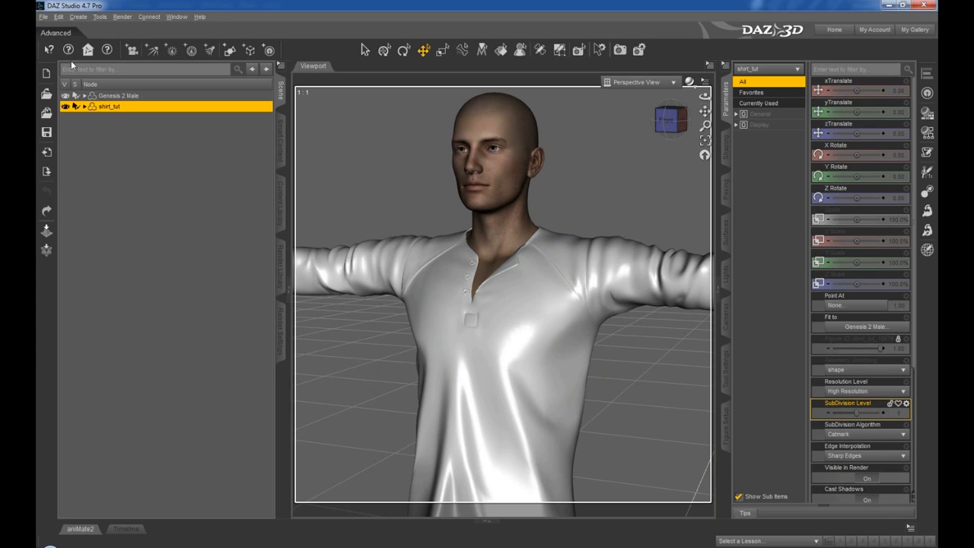
Save the shirt as a Figure/Prop asset over the existing shirt_tut file, keeping the vendor, product and item names
left_click(43, 16)
mouse_move(71, 84)
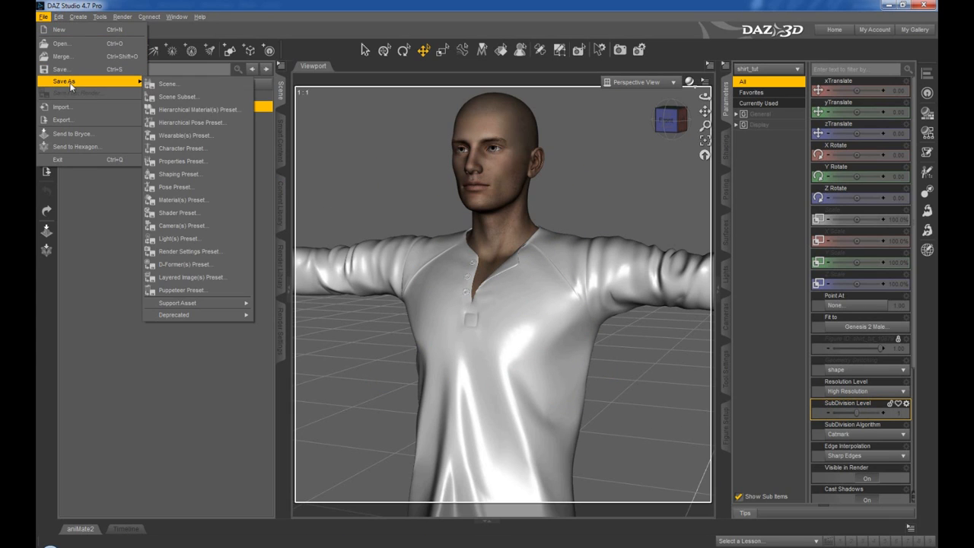
mouse_move(190, 303)
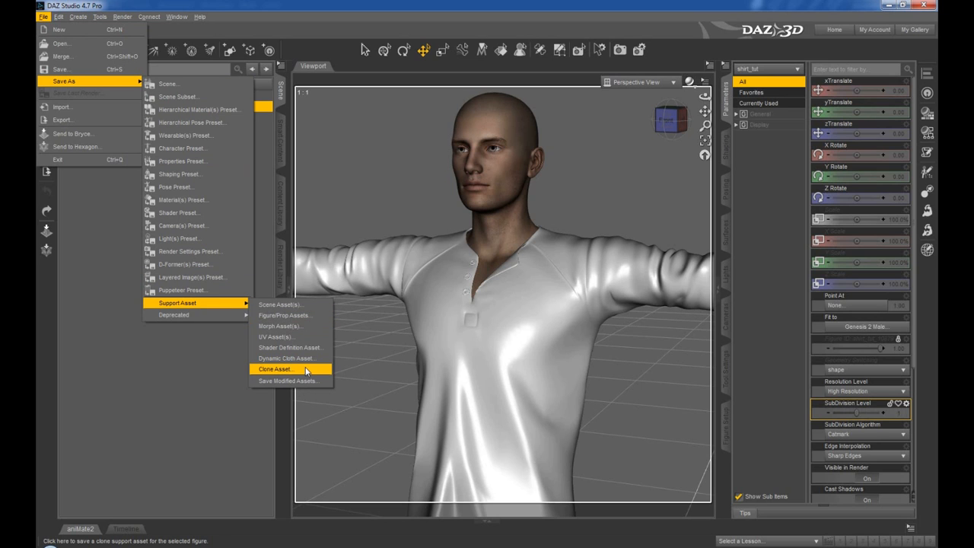
left_click(290, 317)
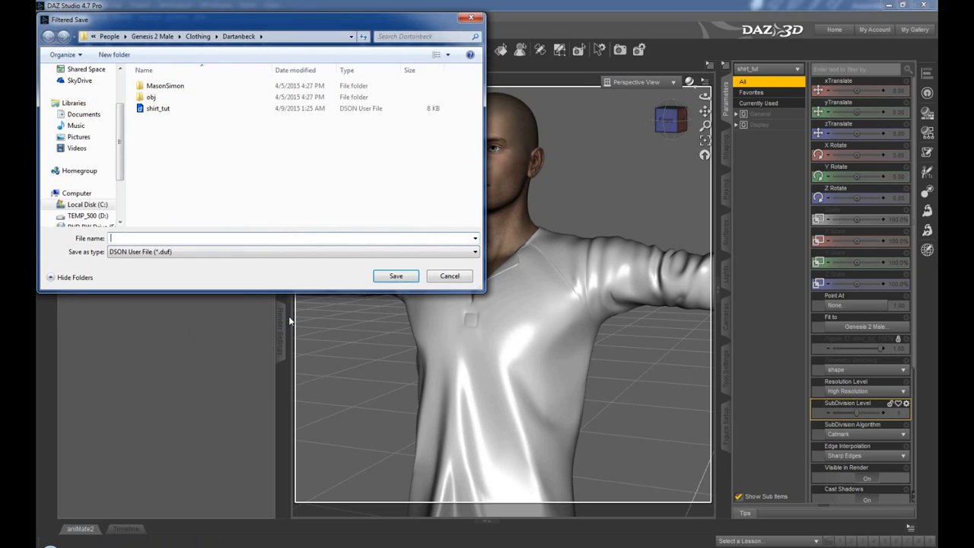
double_click(157, 108)
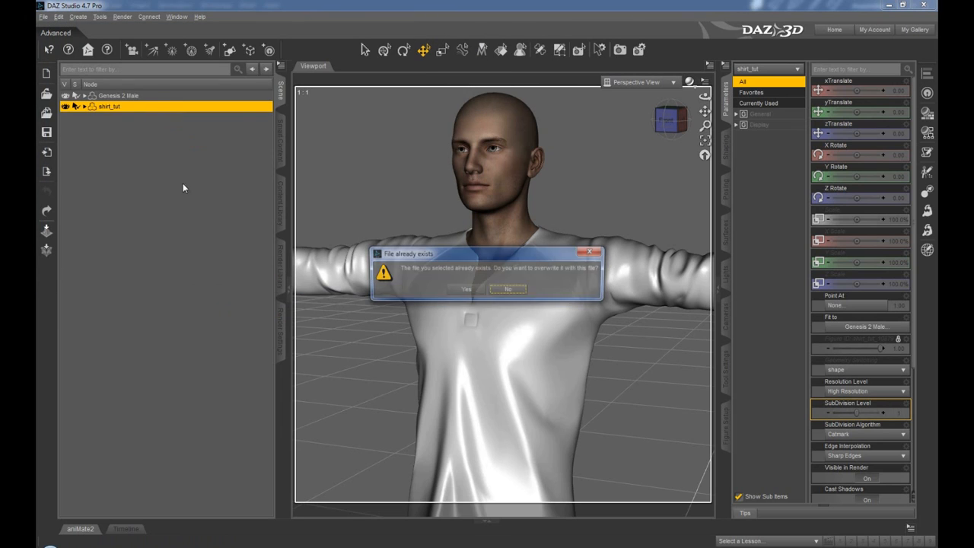
left_click(464, 290)
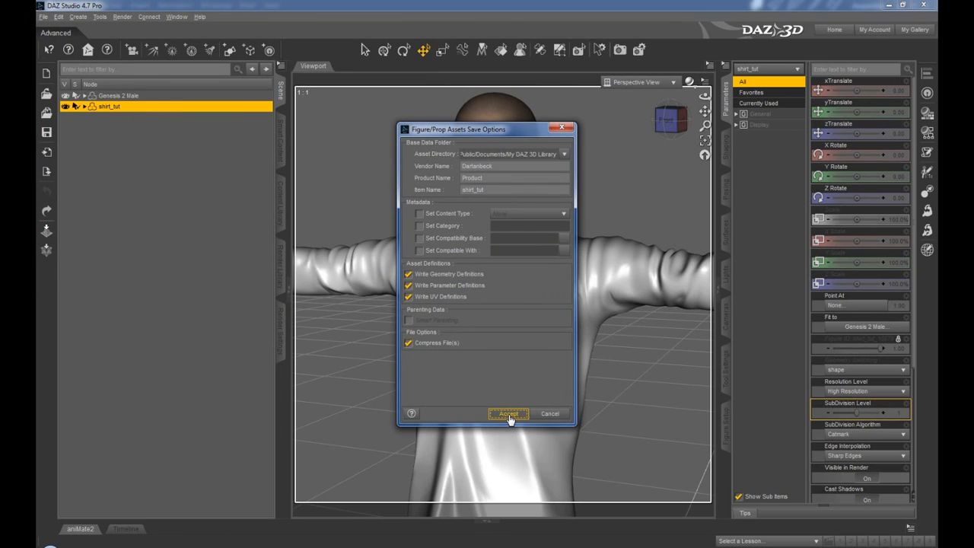
left_click(508, 413)
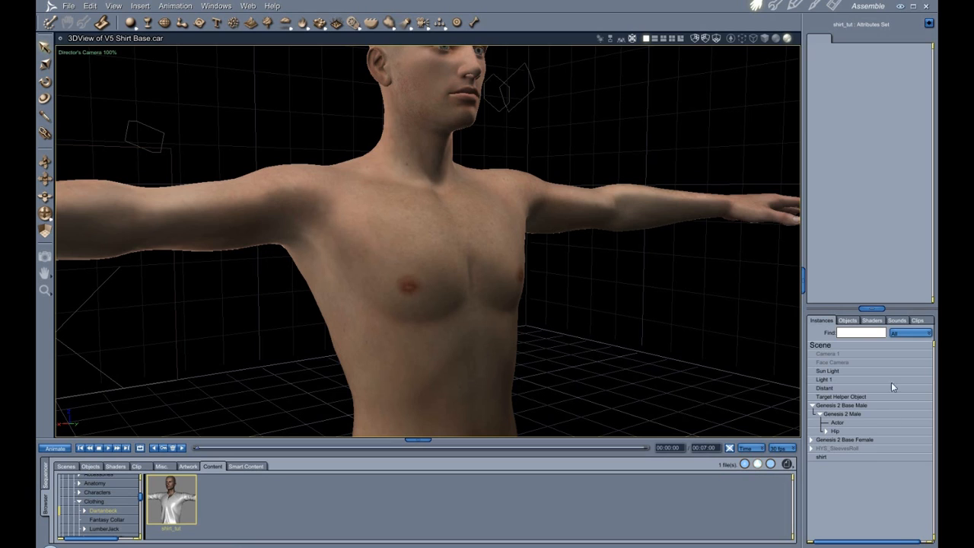
Switch to Carrara, select Genesis 2 Male, update the content folder and load shirt_tut from the Dartanbeck clothing folder
left_click(852, 414)
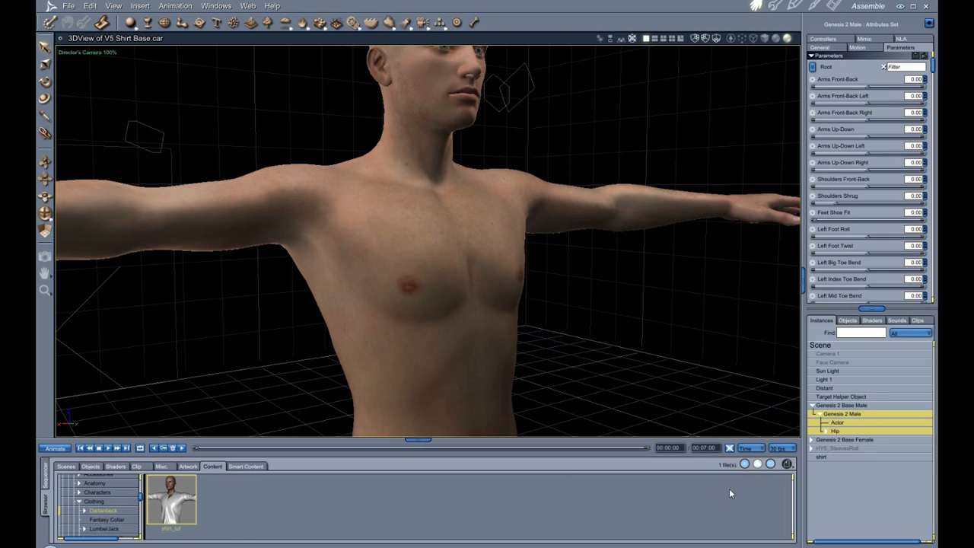
left_click(787, 463)
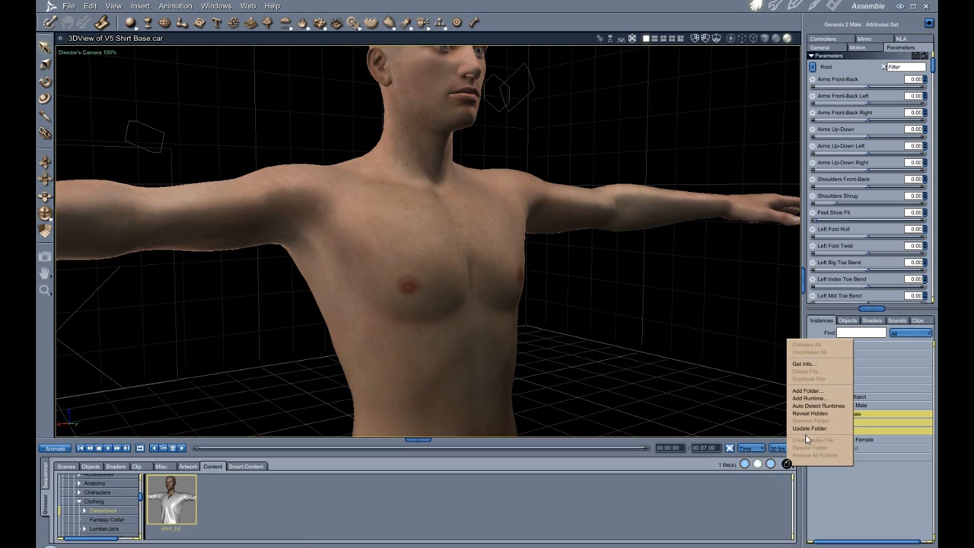
left_click(809, 428)
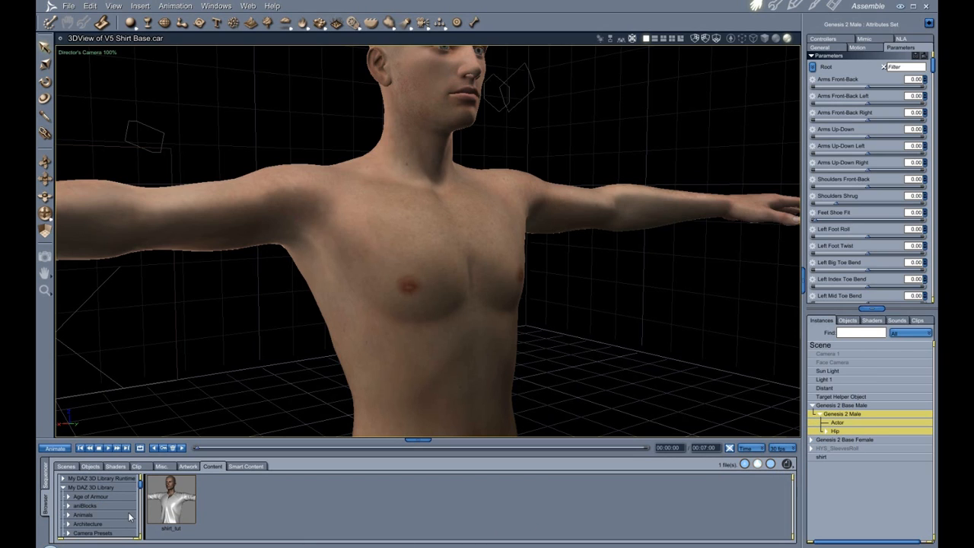
scroll(115, 511, "down", 5)
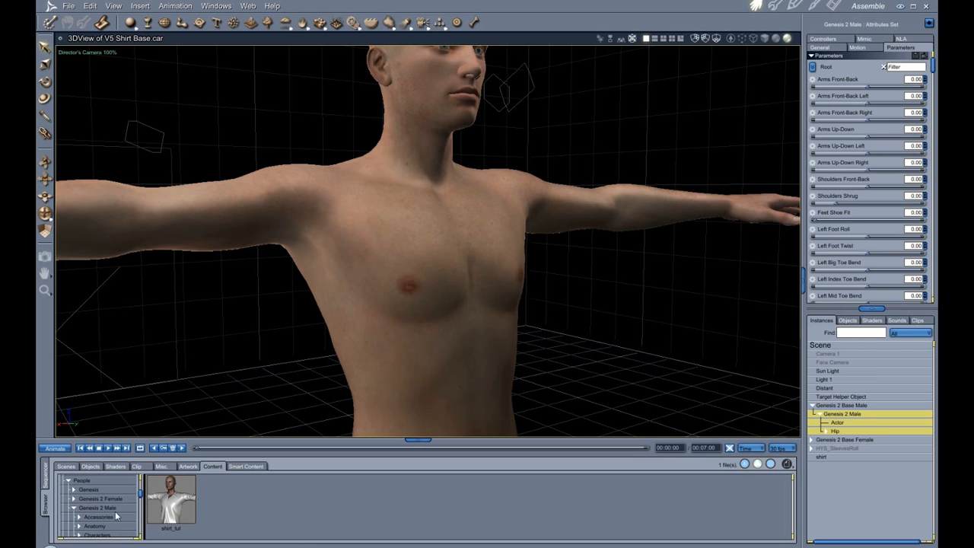
scroll(115, 512, "down", 2)
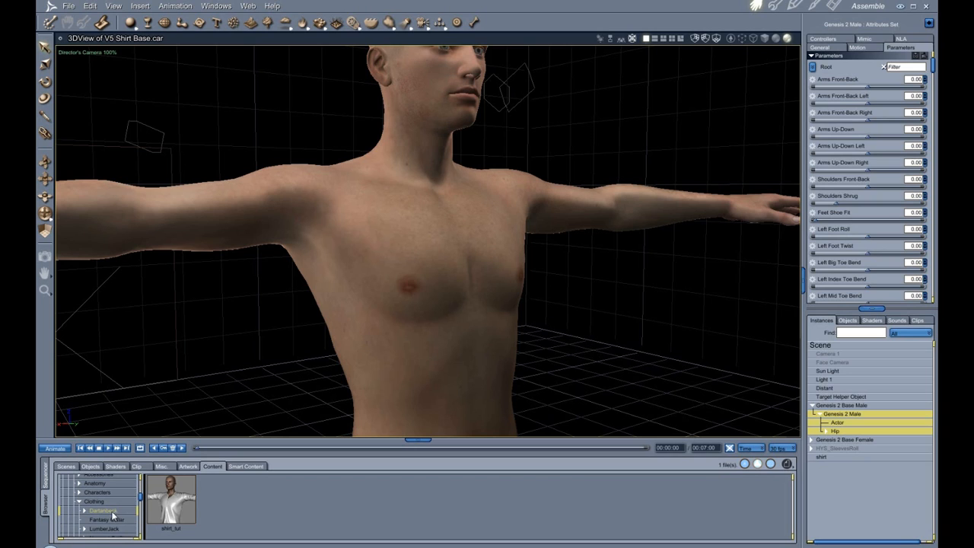
left_click(111, 513)
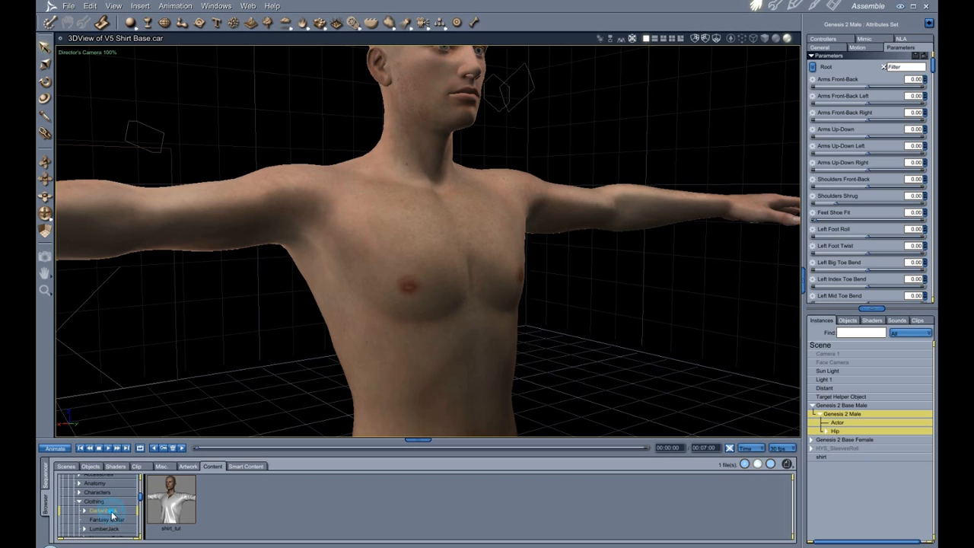
double_click(173, 507)
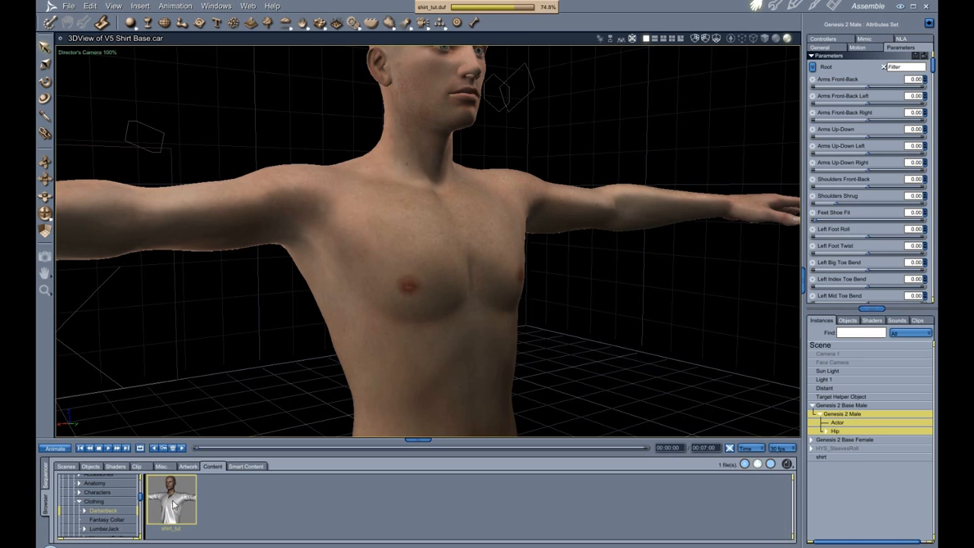
Check the Smoothing levels of shirt_tut's Actor against Genesis 2 Male's Actor, and collapse the shirt's Hip bone hierarchy
left_click(821, 47)
left_click(837, 449)
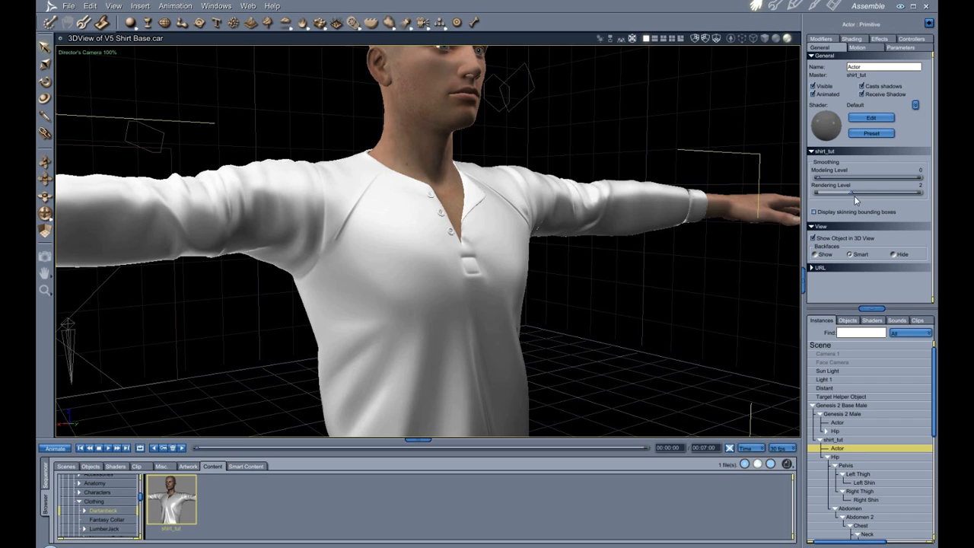
left_click(837, 422)
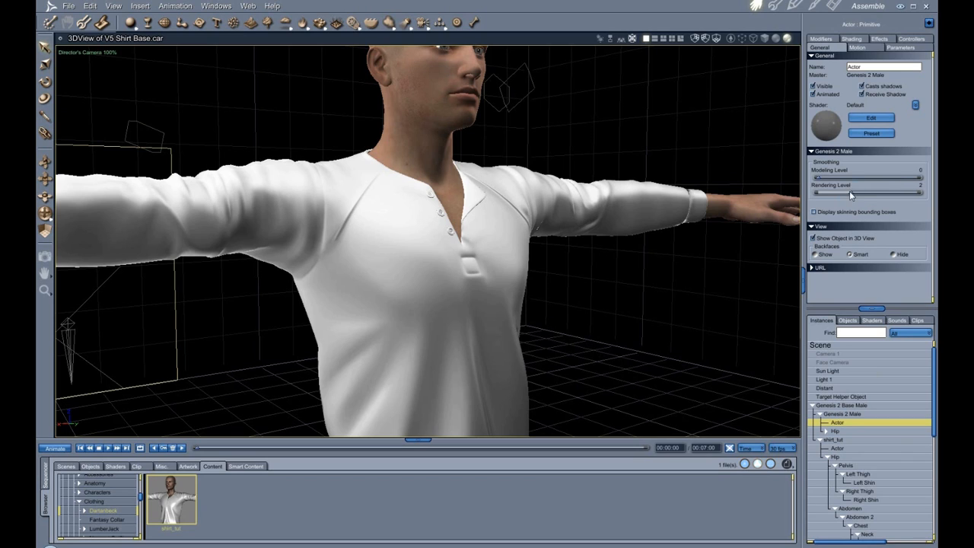
left_click_drag(850, 191, 814, 200)
left_click(836, 450)
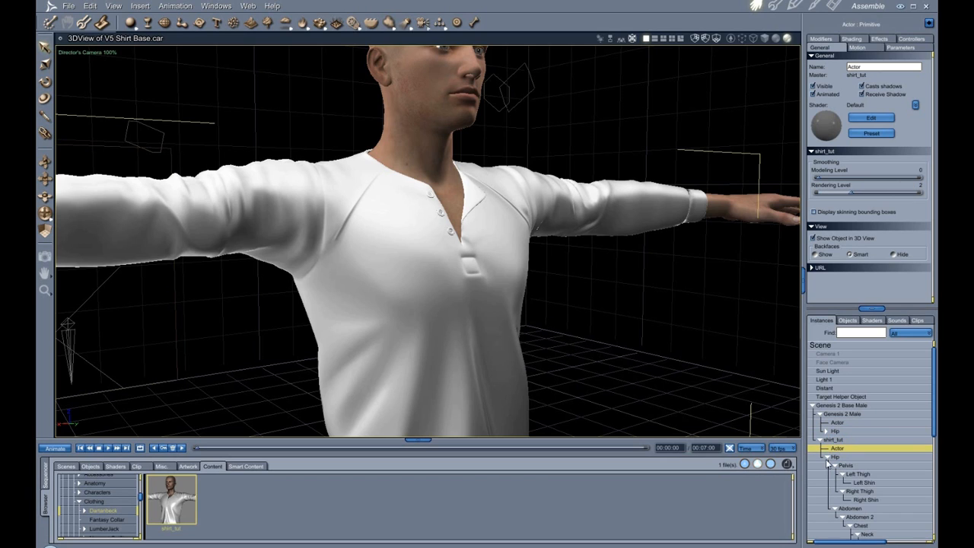
left_click(828, 457)
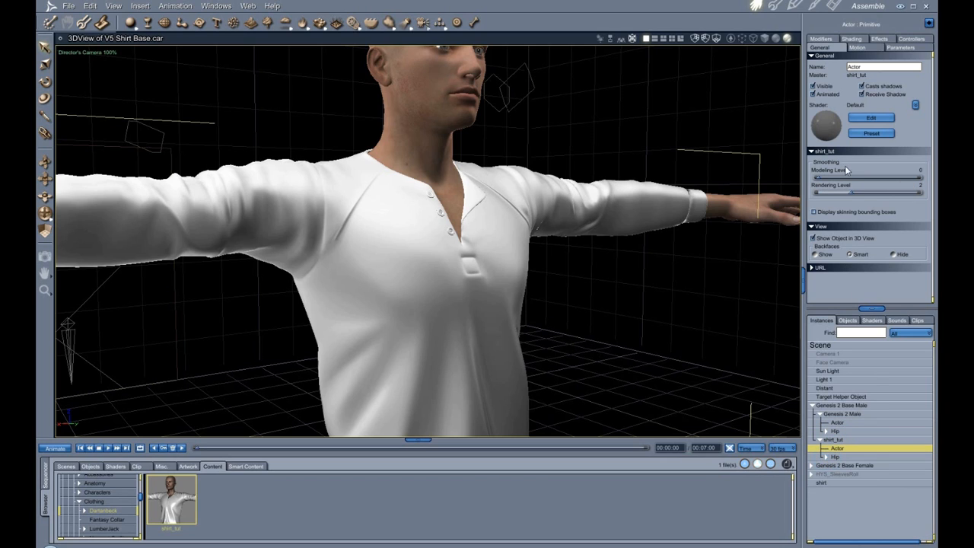
Set the shirt Actor's Rendering Level smoothing to 0, render the scene and return to the Assemble room
left_click_drag(853, 192, 817, 192)
key("ctrl+r")
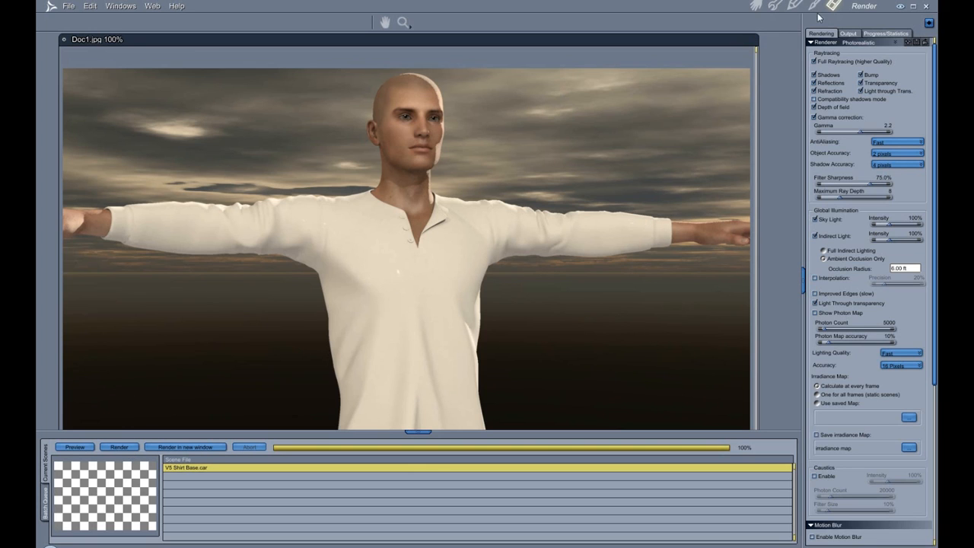
left_click(756, 6)
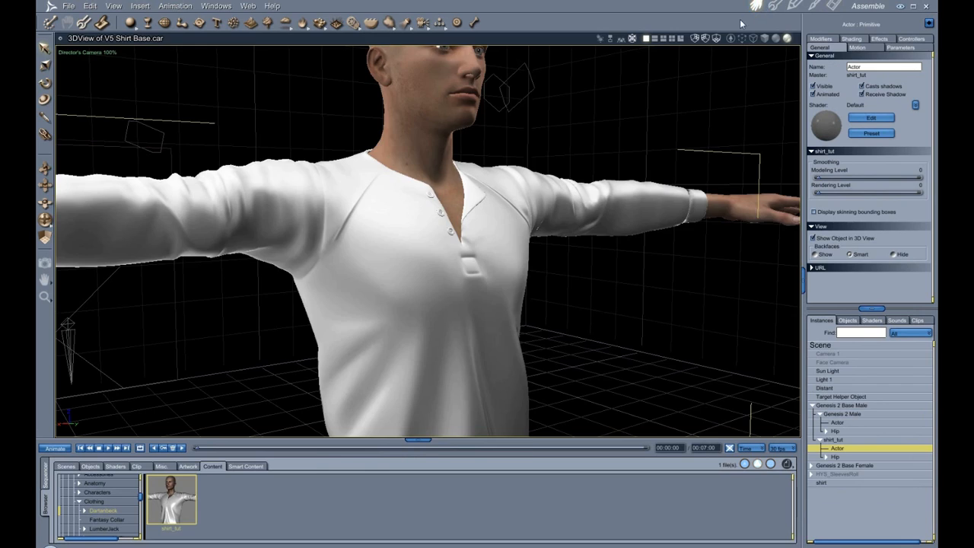
scroll(587, 370, "down", 3)
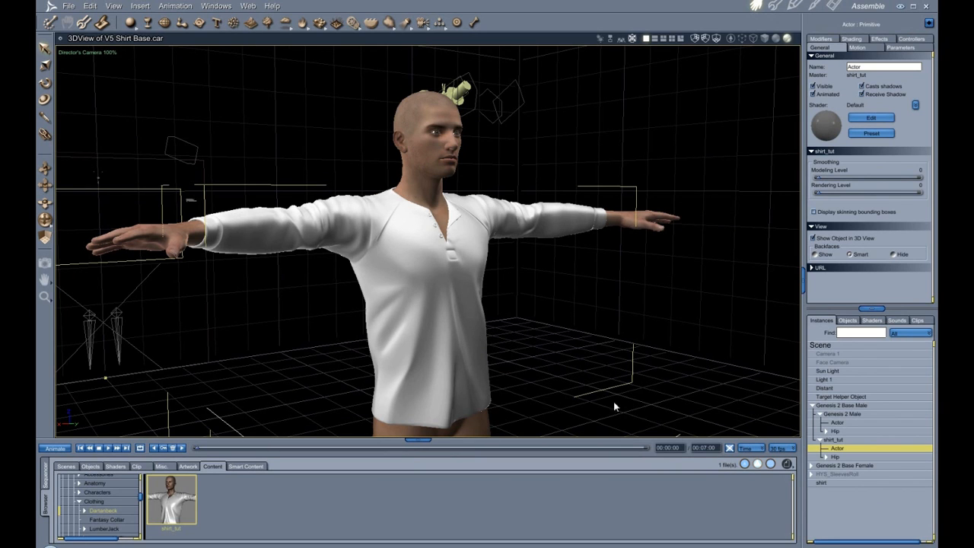
Hide the Genesis 2 Base Male group and make the Genesis 2 Base Female group visible
left_click(828, 407)
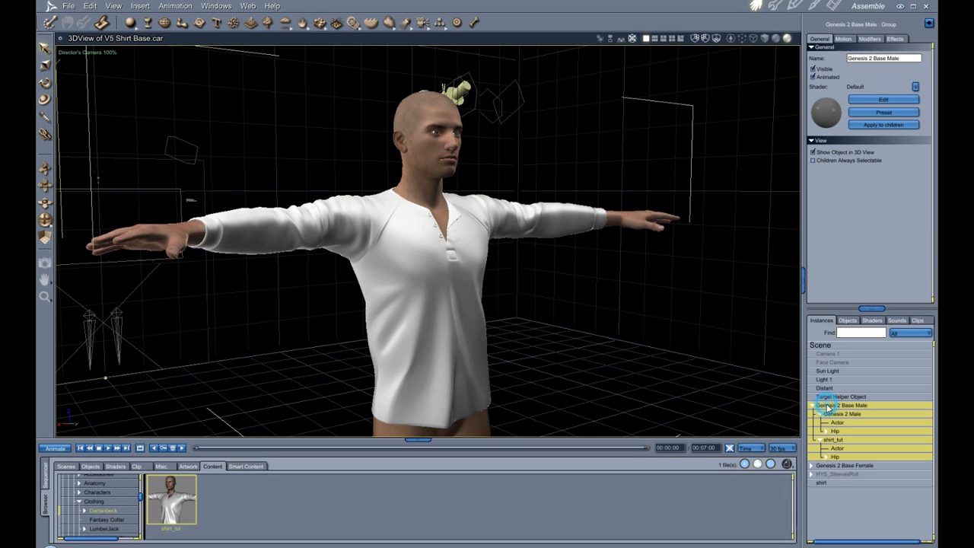
left_click(813, 70)
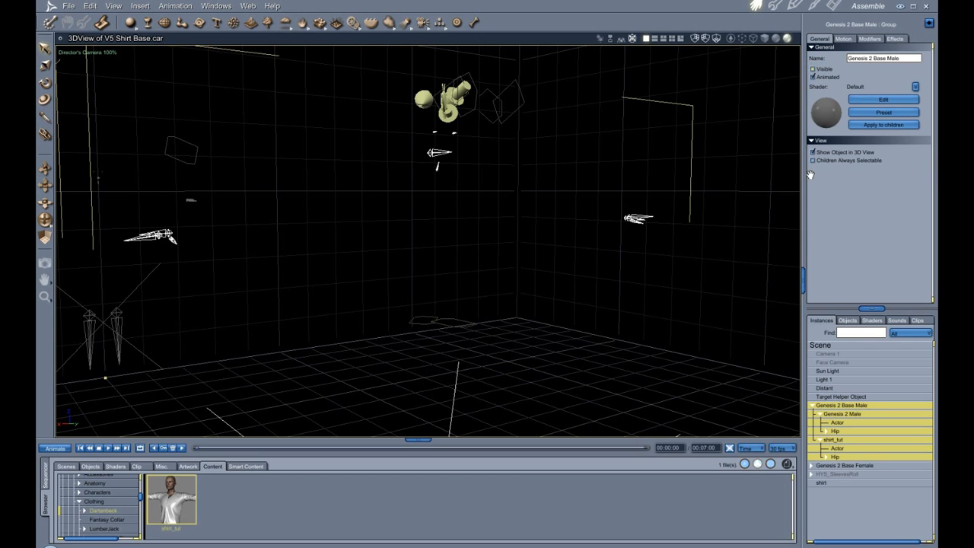
left_click(812, 406)
left_click(812, 415)
left_click(830, 415)
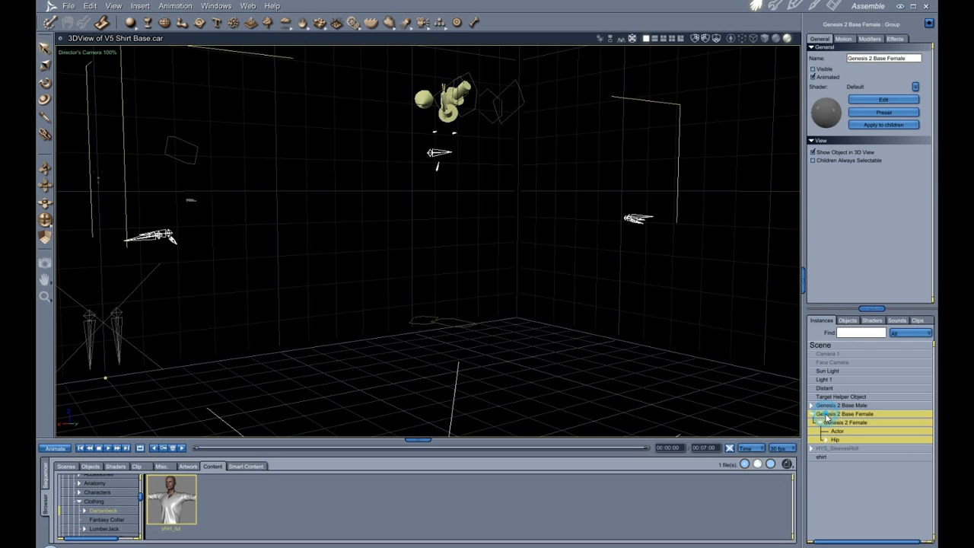
left_click(814, 70)
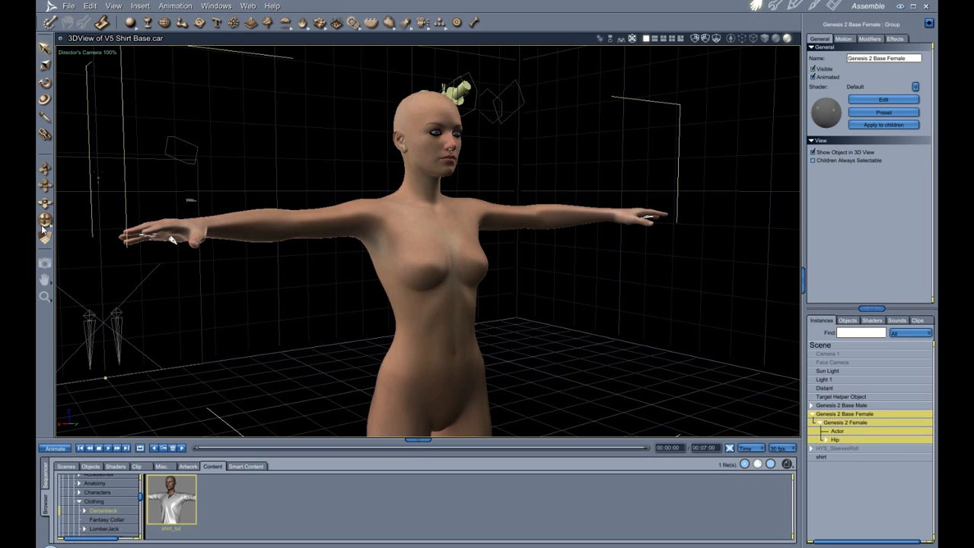
left_click_drag(45, 220, 142, 266)
Turn off Show Object in 3D View for the Genesis 2 Base Male group
left_click(863, 408)
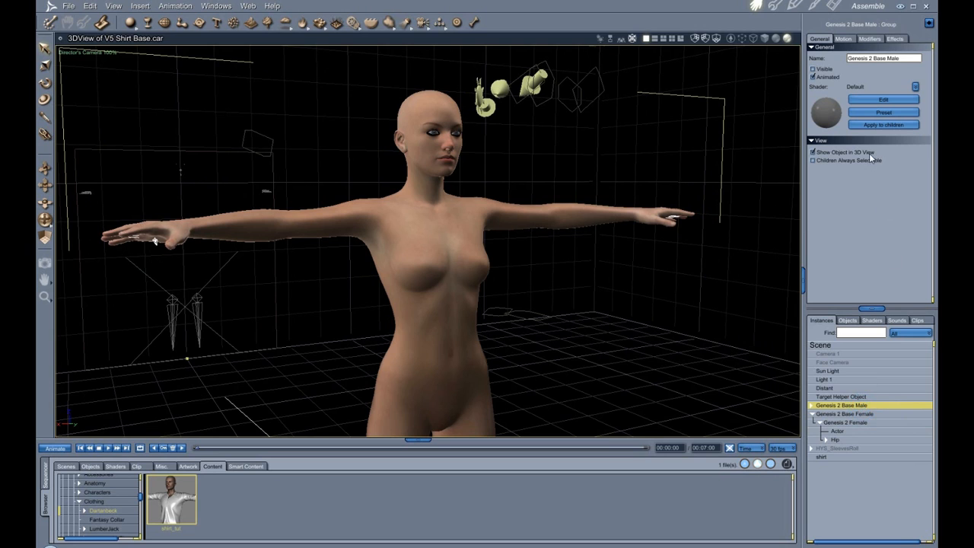
left_click(813, 153)
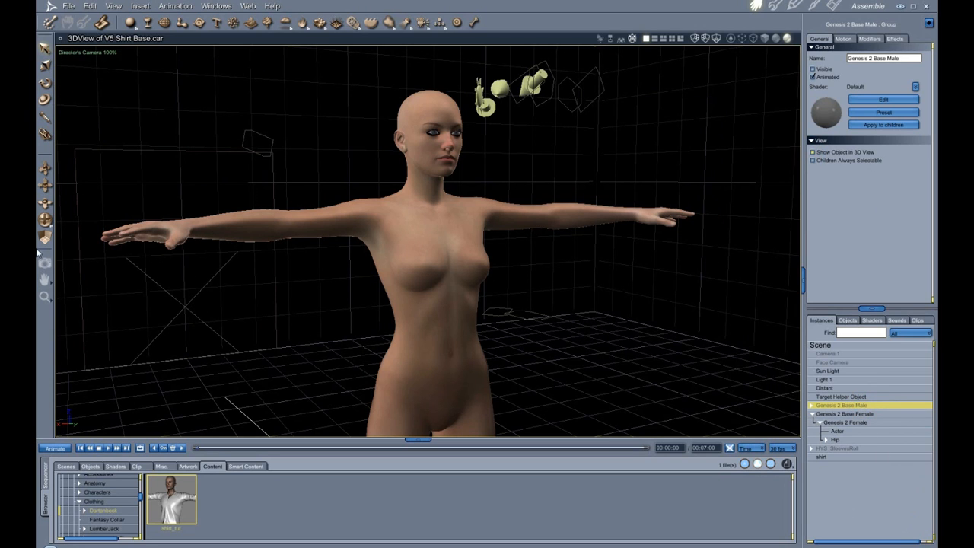
mouse_move(41, 222)
left_mouse_down()
mouse_move(115, 221)
mouse_move(53, 213)
left_mouse_up()
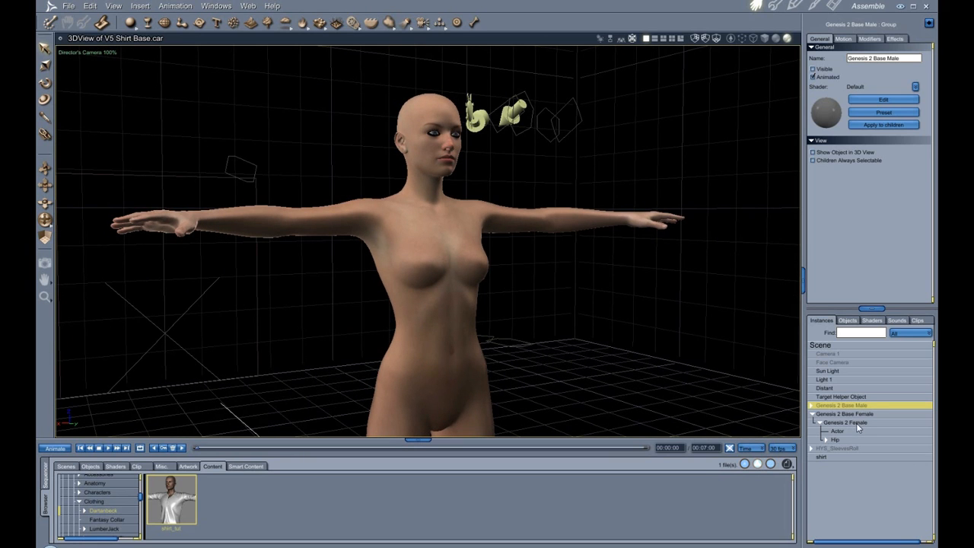
Load shirt_tut onto Genesis 2 Female and inspect how it fits
left_click(175, 516)
left_click(845, 423)
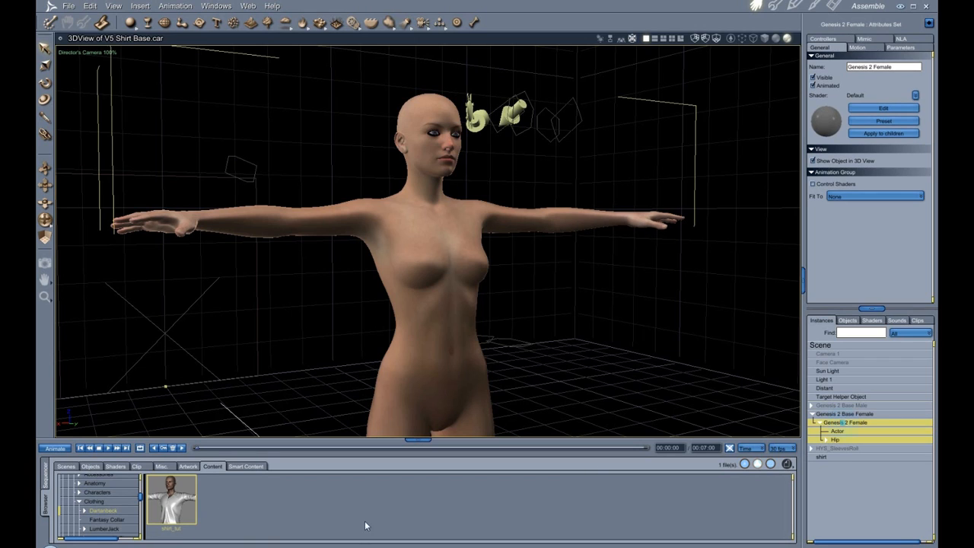
double_click(176, 517)
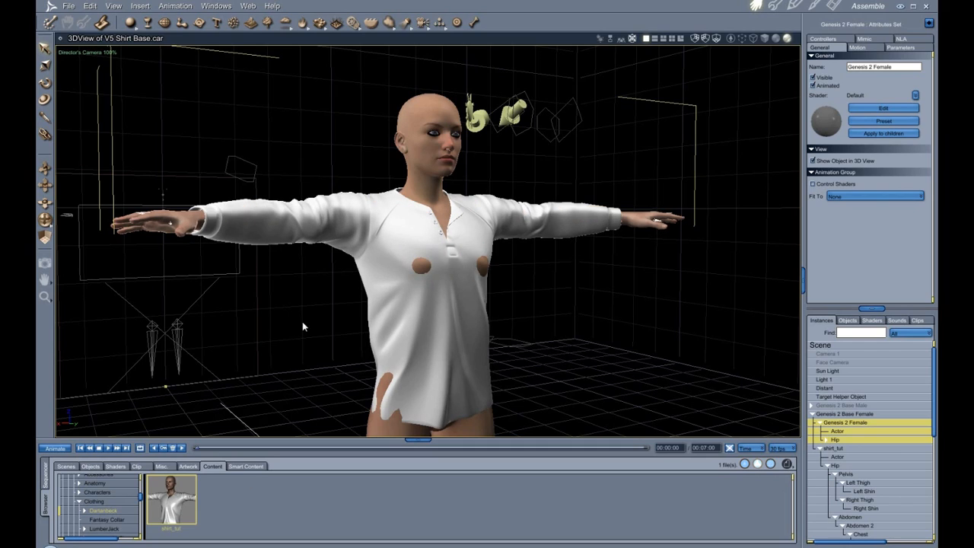
left_click_drag(44, 221, 73, 226)
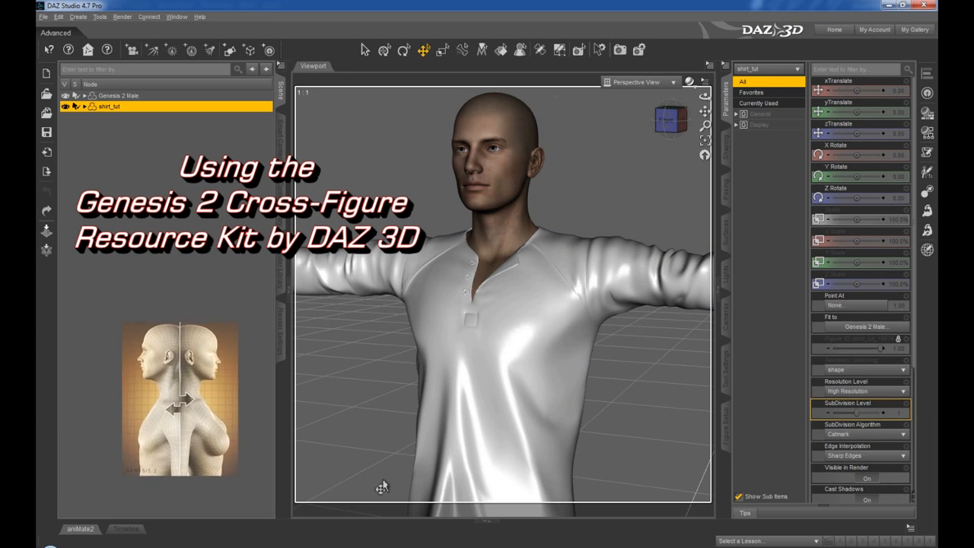
Switch to DAZ Studio and set Genesis 2 Male's Cross-Figure Transfer To: Genesis2Female value to 100%
left_click(125, 97)
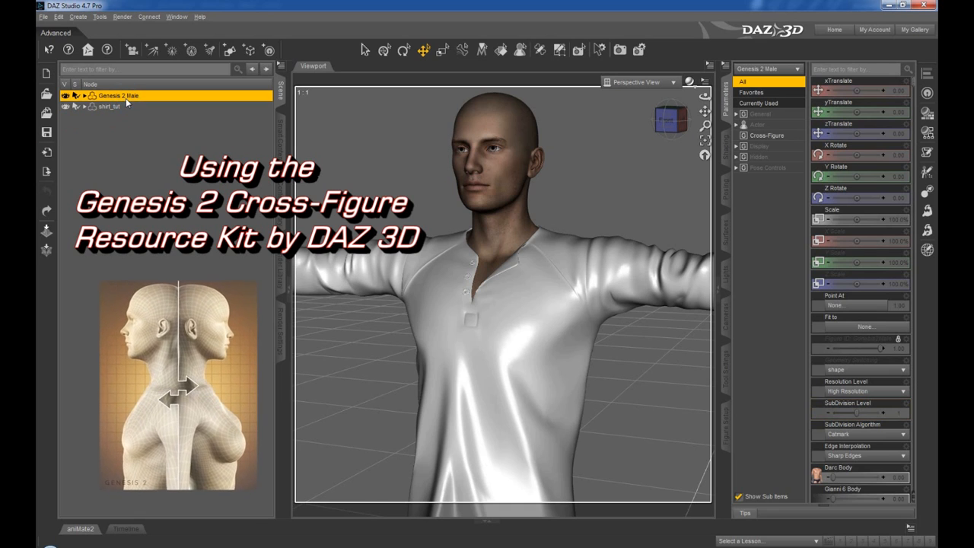
left_click(782, 137)
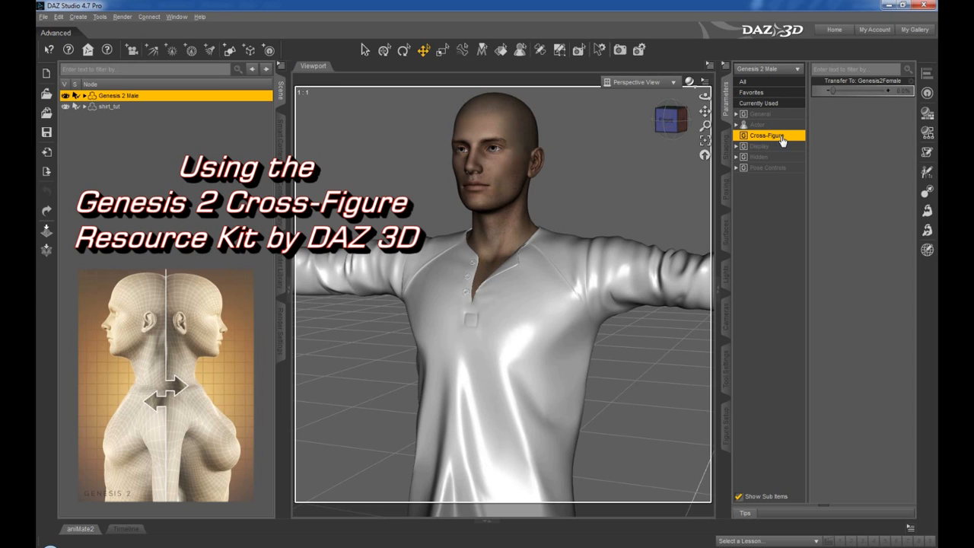
left_click_drag(832, 90, 909, 91)
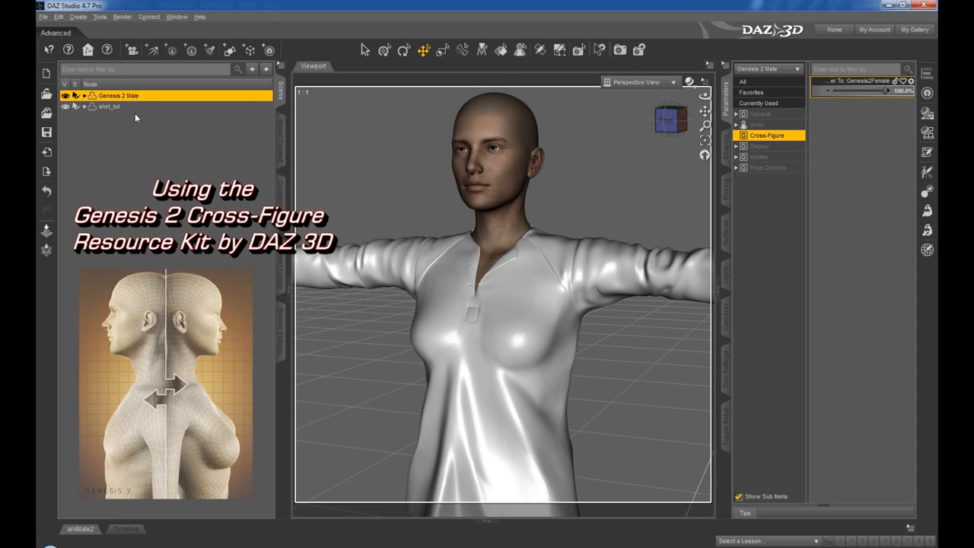
Run the Cross-Figure Setup script from the content library's Scripts/Utilities folder on shirt_tut
left_click(115, 106)
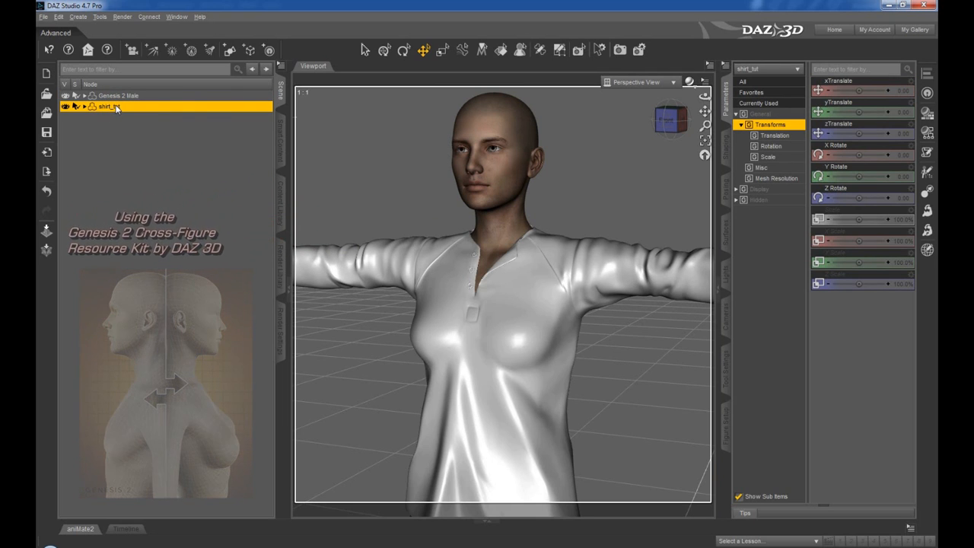
left_click(280, 220)
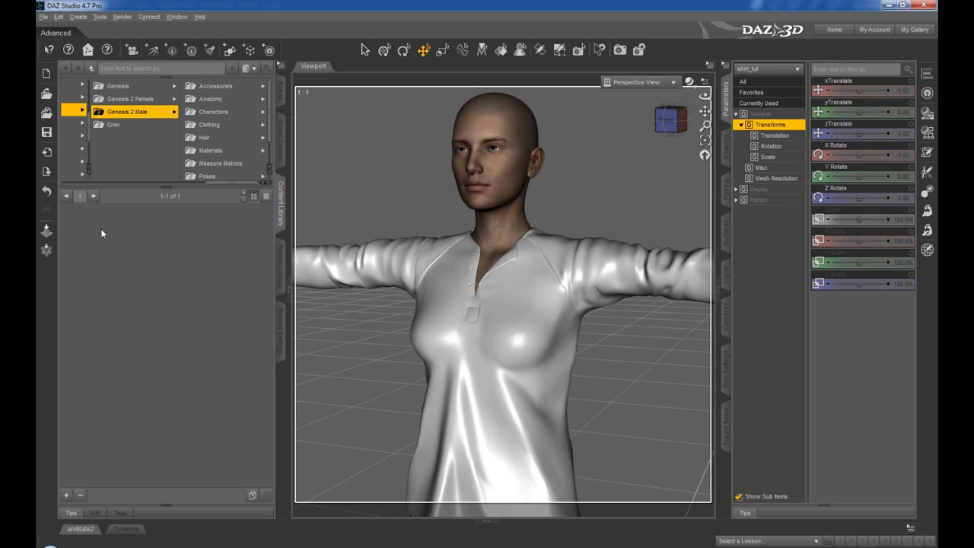
left_click(236, 179)
left_click_drag(238, 185, 118, 194)
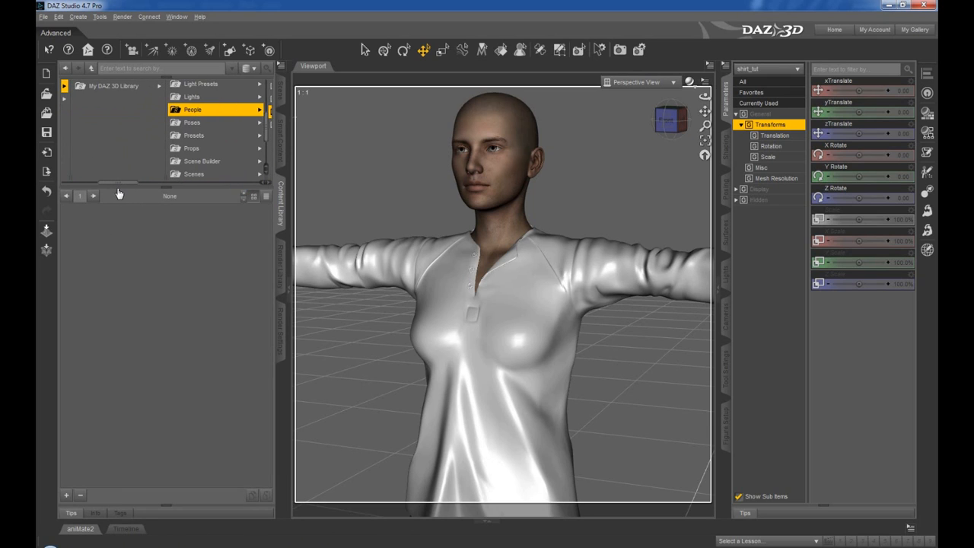
scroll(217, 155, "down", 1)
left_click(217, 150)
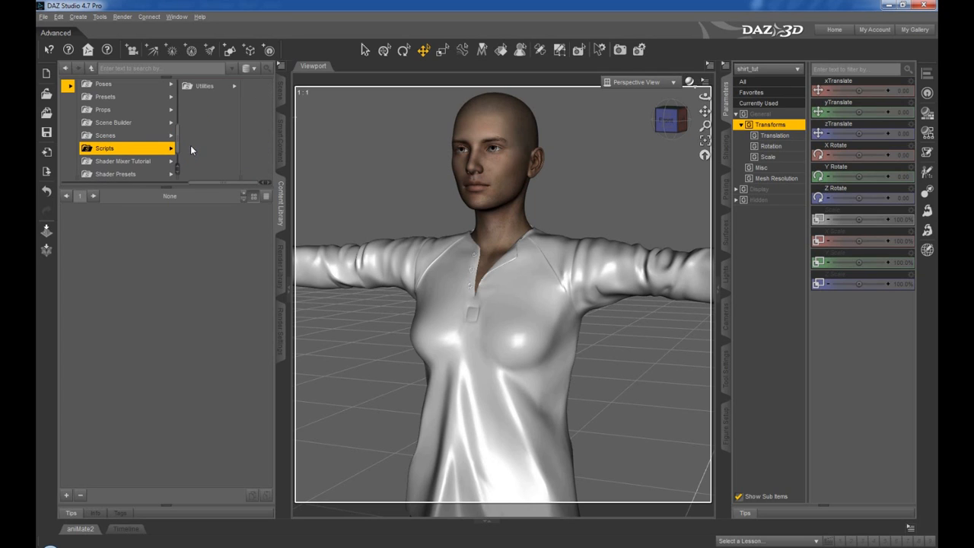
left_click(200, 86)
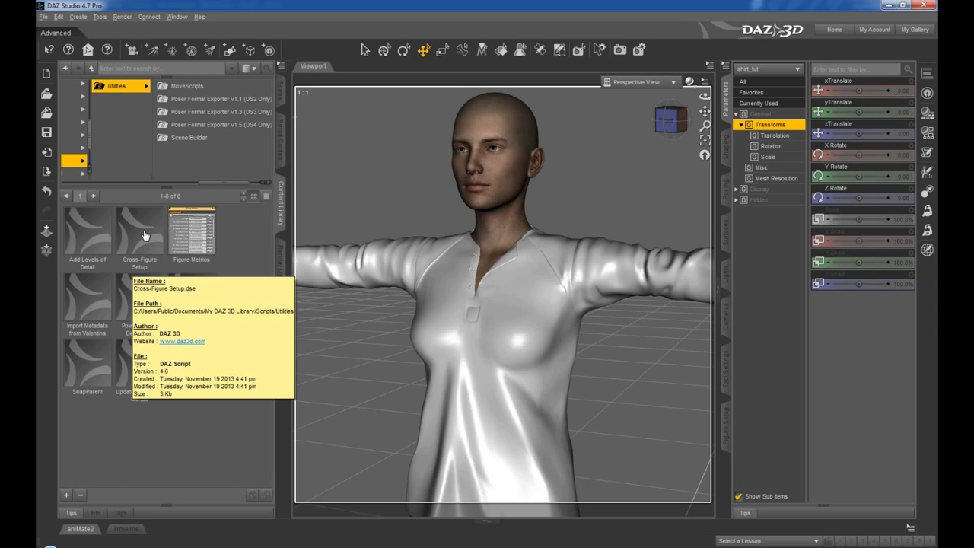
double_click(145, 234)
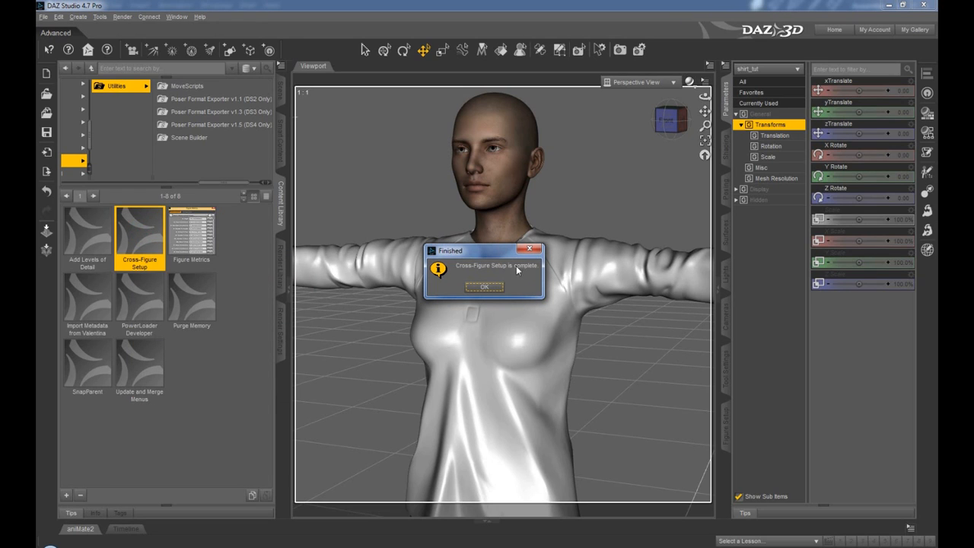
left_click(483, 288)
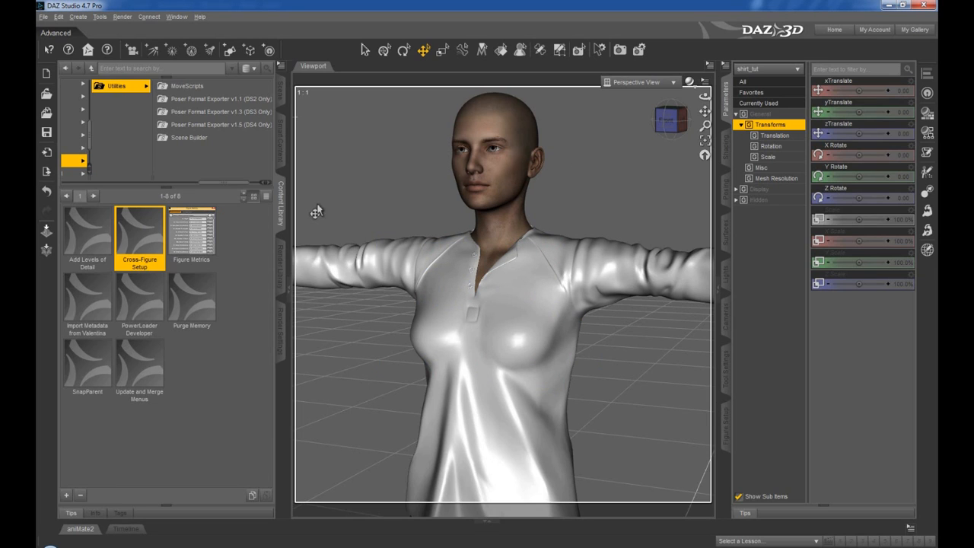
Save all of shirt_tut's properties, including its hidden Cross-Figure morphs, as Morph Assets in My DAZ 3D Library
left_click(43, 18)
mouse_move(73, 82)
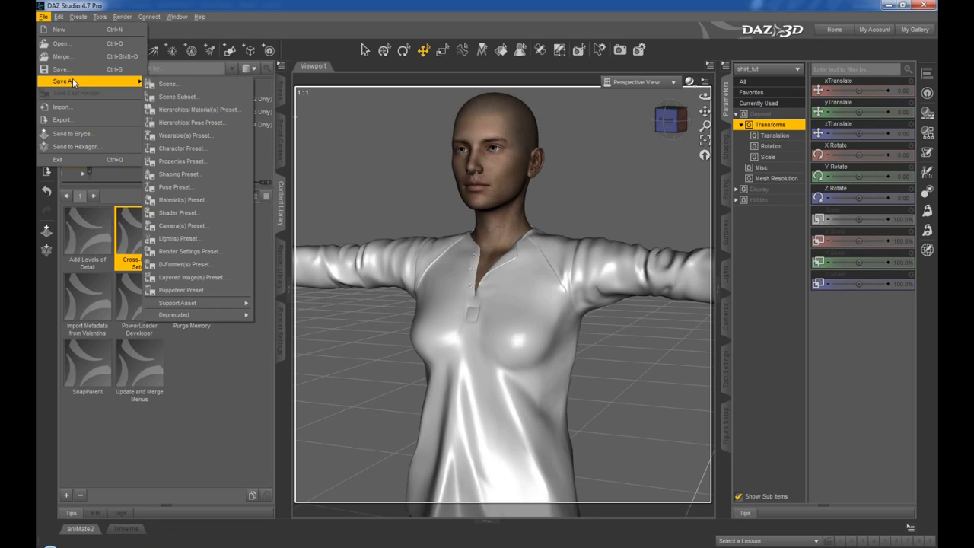
mouse_move(204, 303)
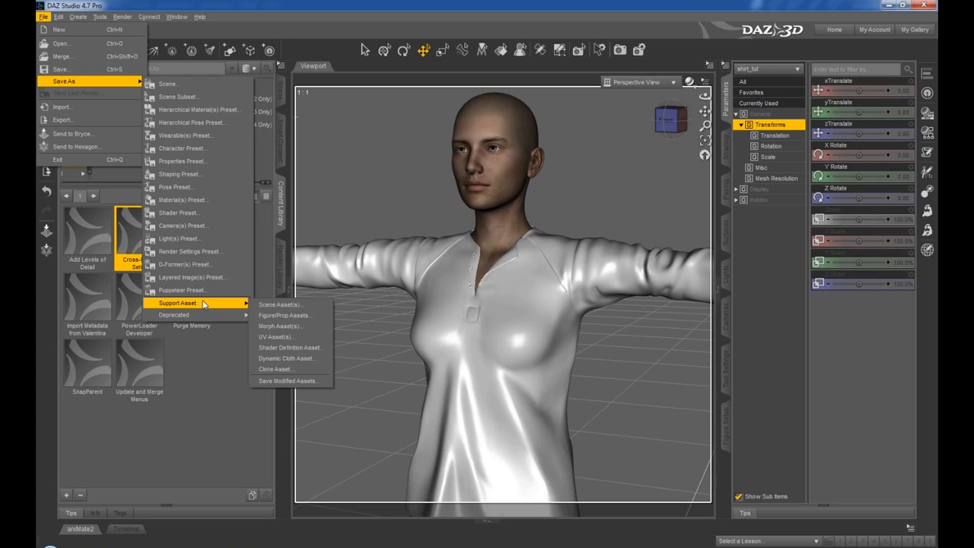
left_click(282, 327)
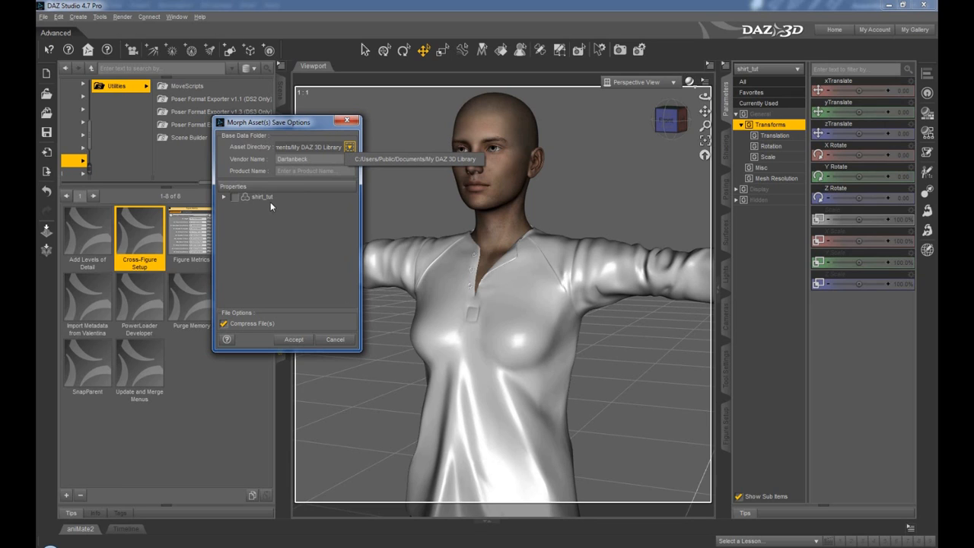
left_click(235, 197)
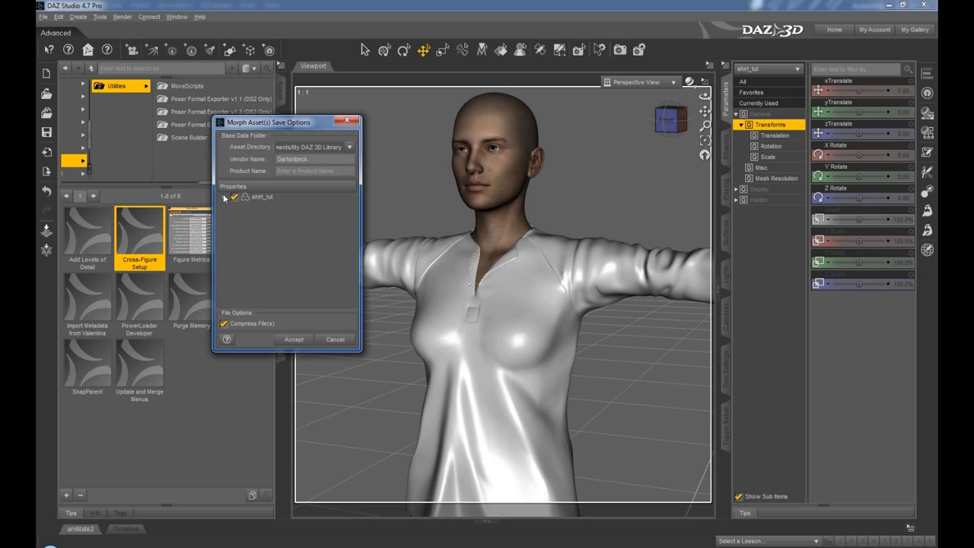
left_click(224, 197)
left_click(224, 197)
left_click(224, 197)
left_click(234, 207)
left_click(245, 216)
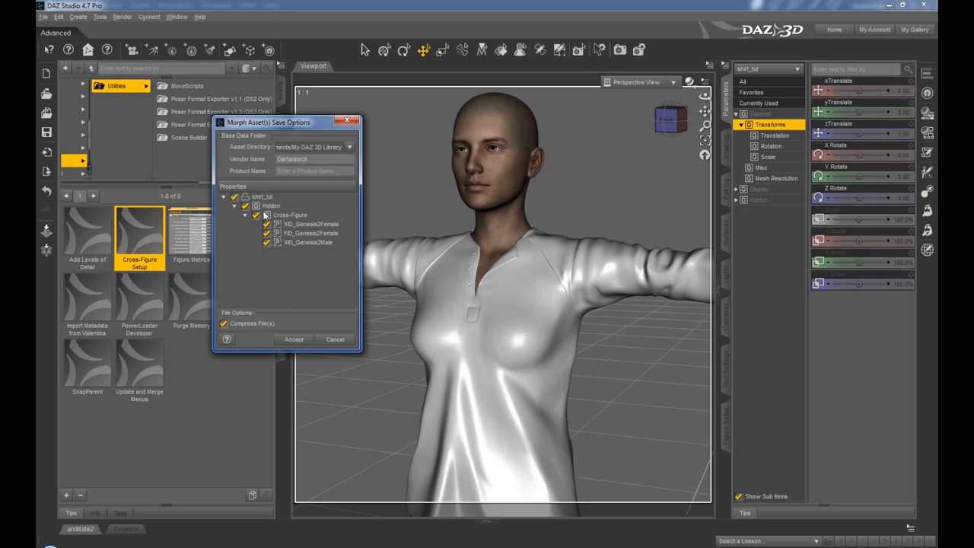
left_click(305, 344)
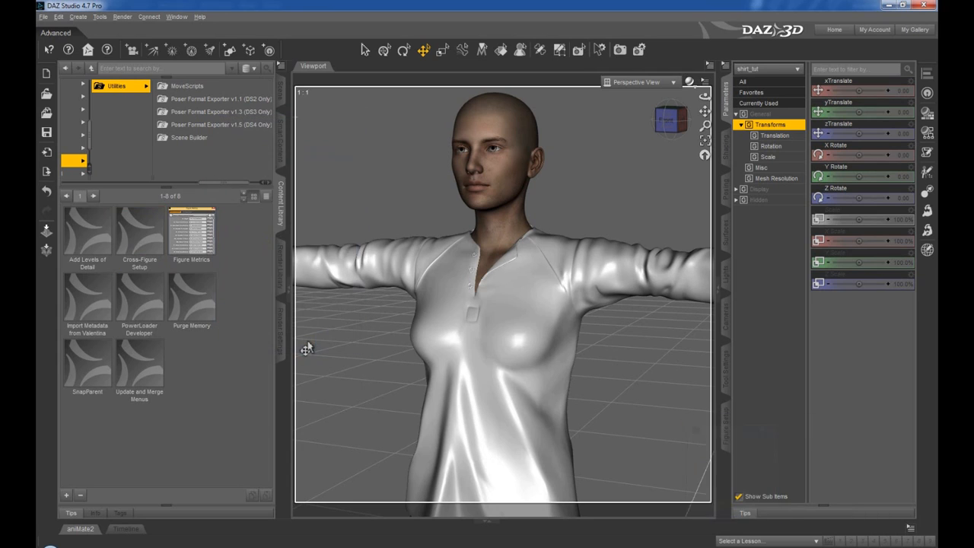
left_click(45, 18)
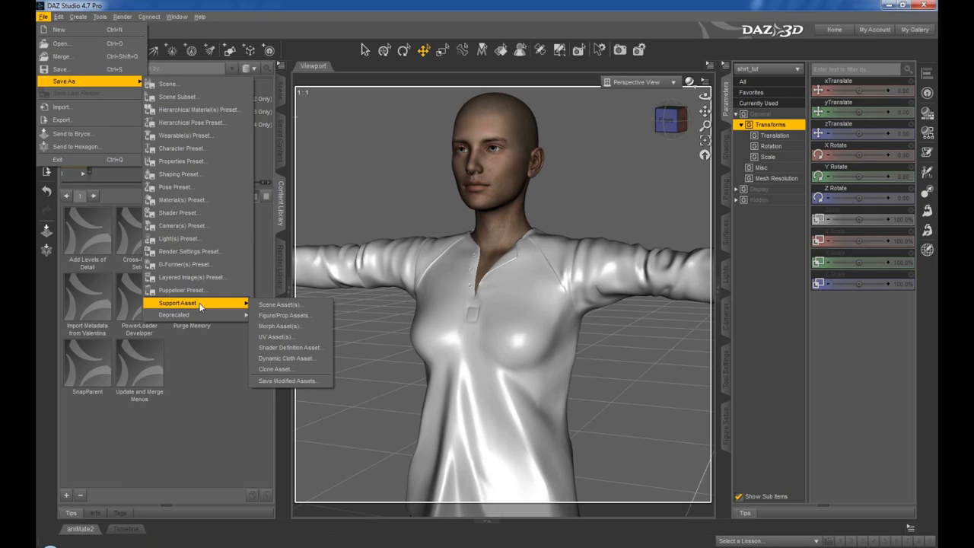
left_click(43, 17)
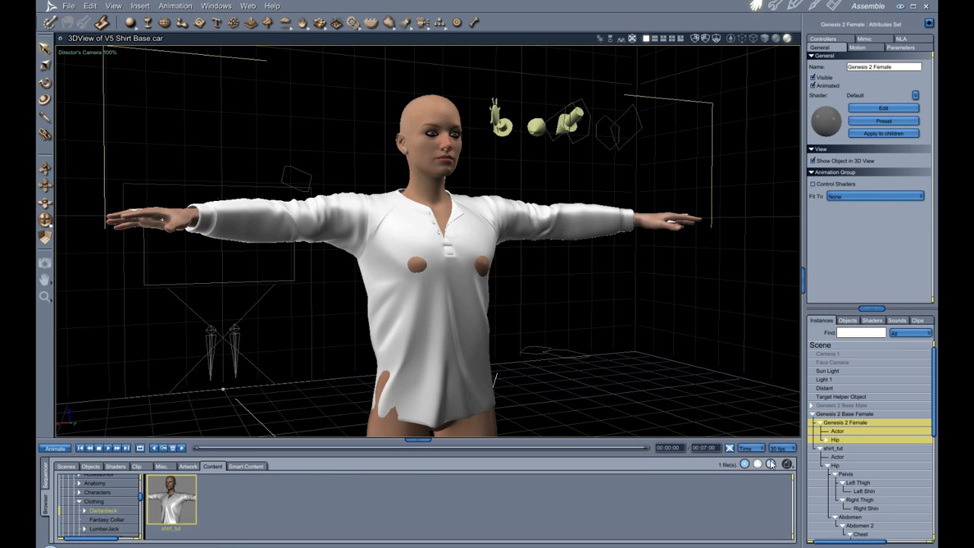
Switch to Carrara, update the content folder and delete the shirt_tut loaded on Genesis 2 Female
left_click(788, 466)
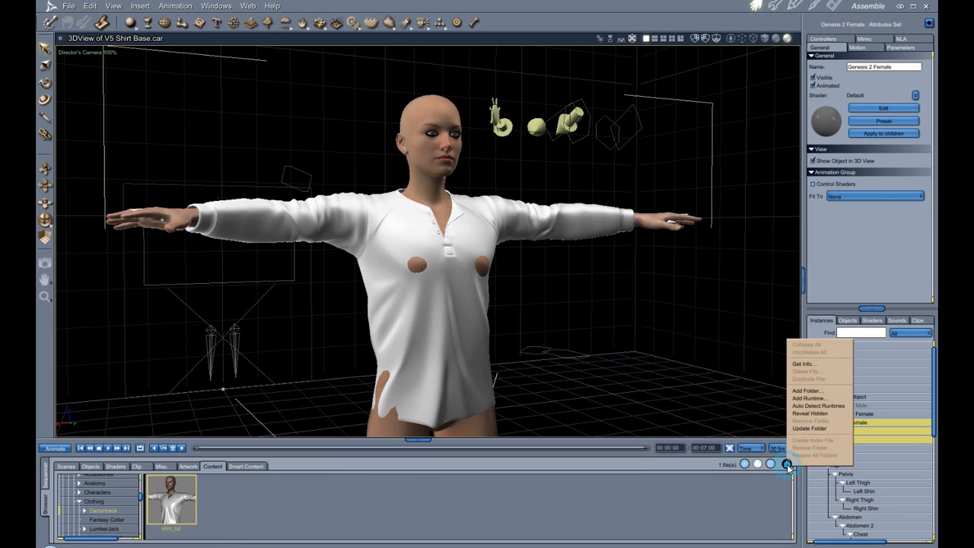
left_click(809, 431)
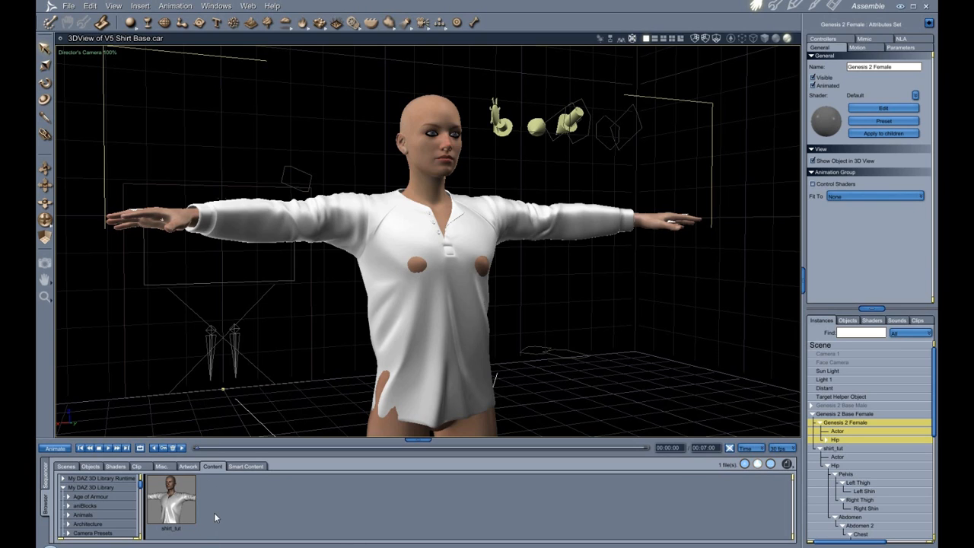
left_click(837, 449)
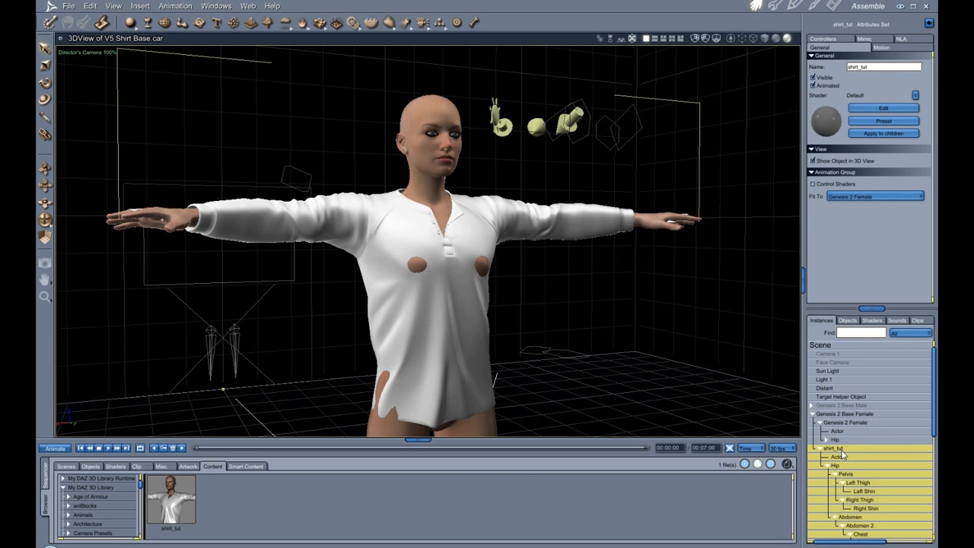
key("Delete")
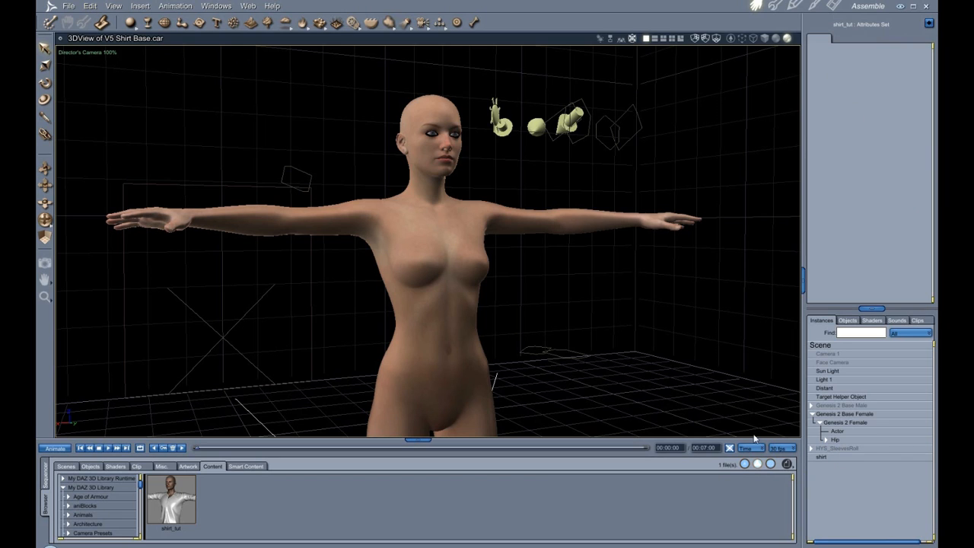
Remove the unused master objects from the scene and load the saved shirt_tut onto Genesis 2 Female
left_click(90, 7)
mouse_move(167, 73)
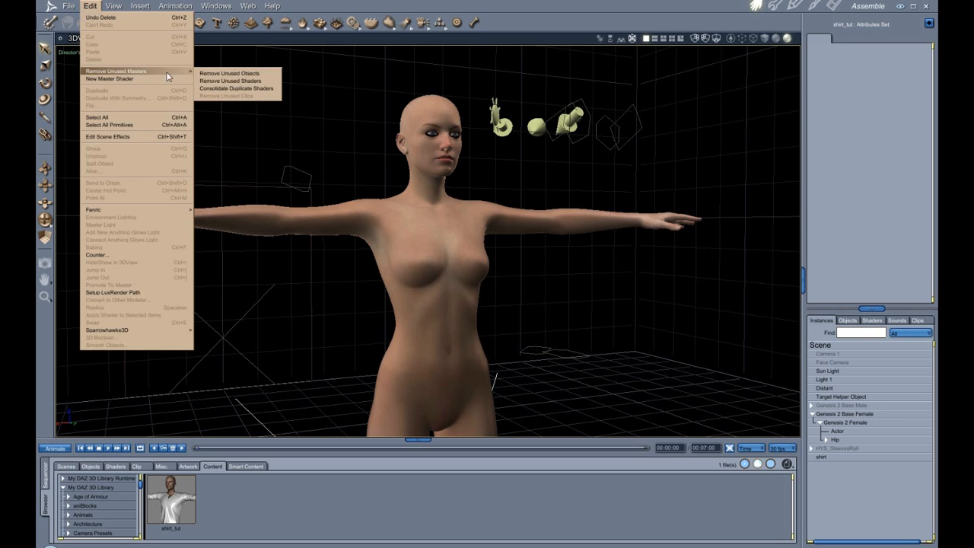
left_click(229, 76)
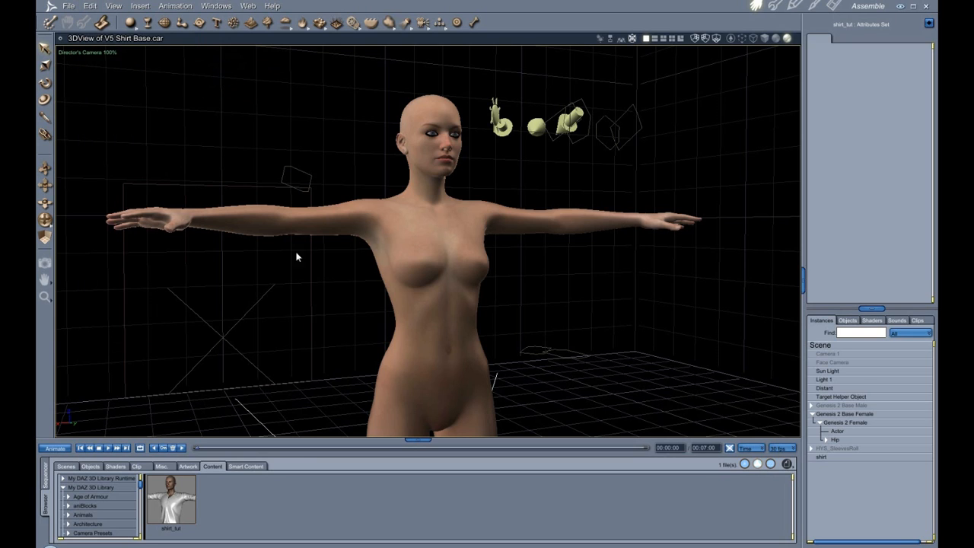
left_click(850, 424)
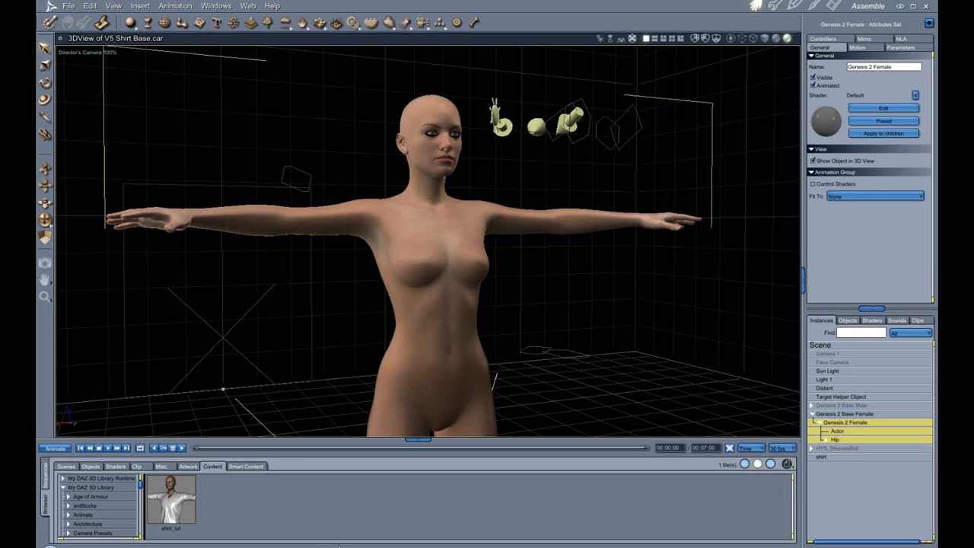
double_click(169, 503)
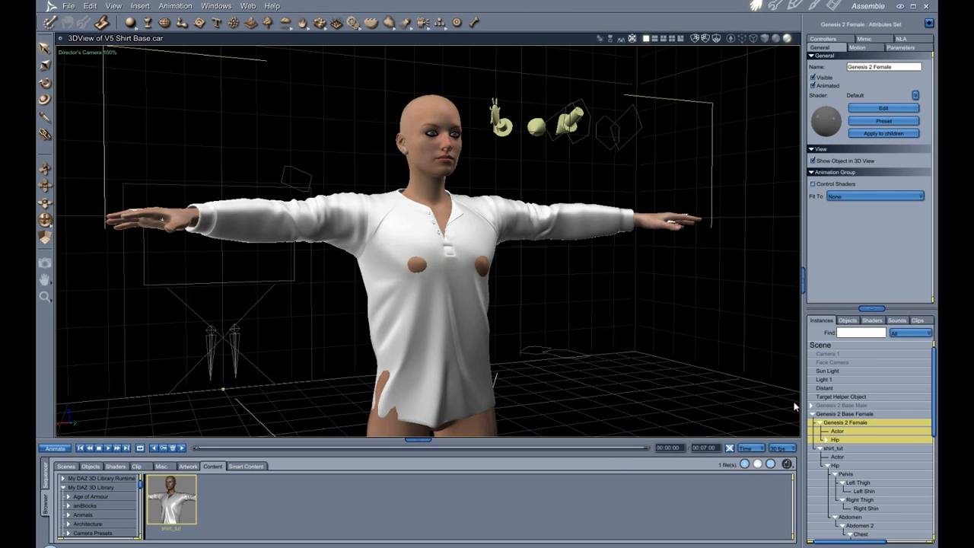
Set the FID_Genesis2Female parameter of the loaded shirt_tut figure to 1.00
left_click(837, 456)
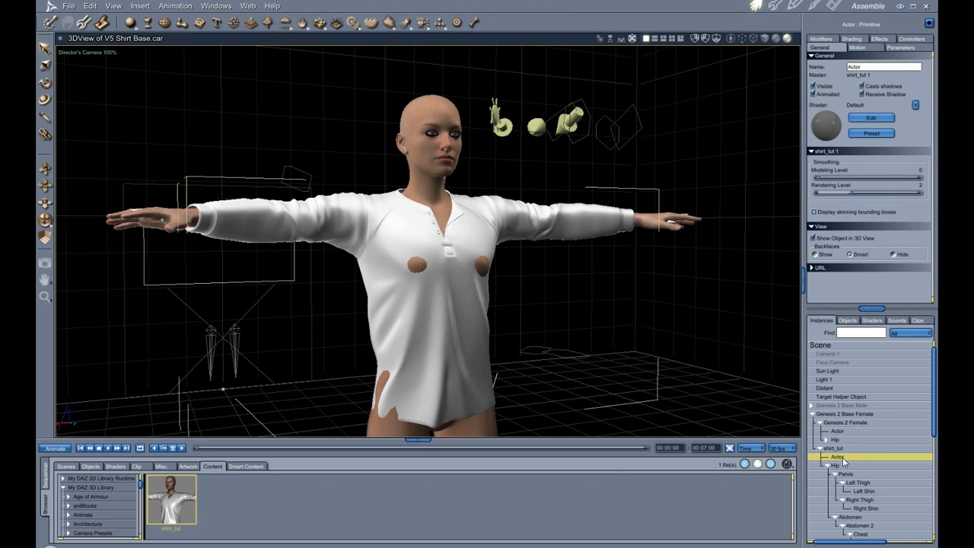
left_click(902, 48)
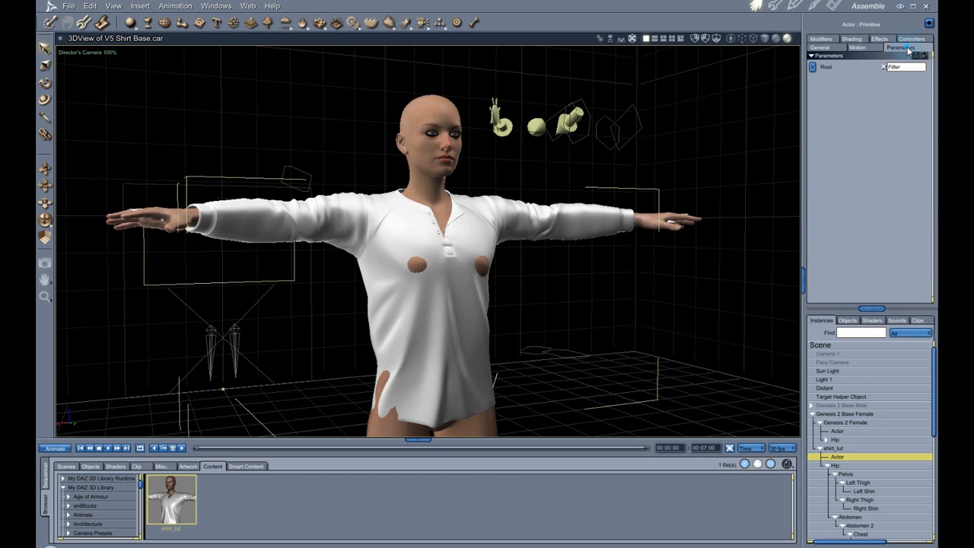
left_click(838, 449)
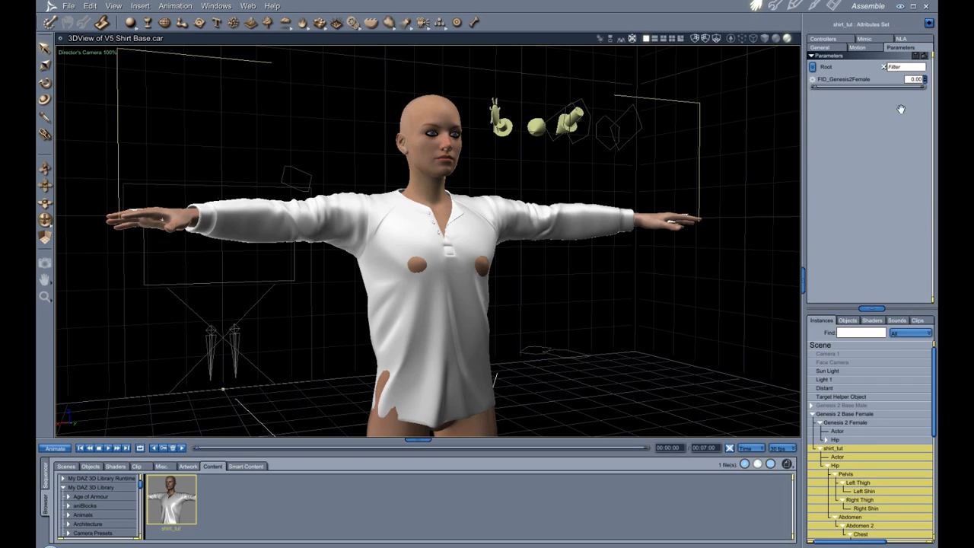
left_click_drag(816, 90, 936, 94)
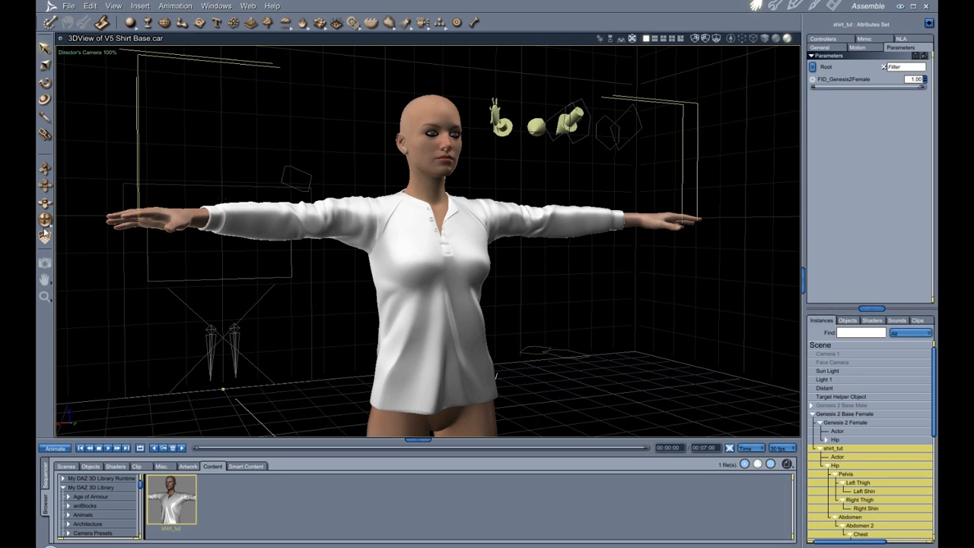
left_click_drag(45, 220, 76, 219)
left_click_drag(575, 245, 620, 245)
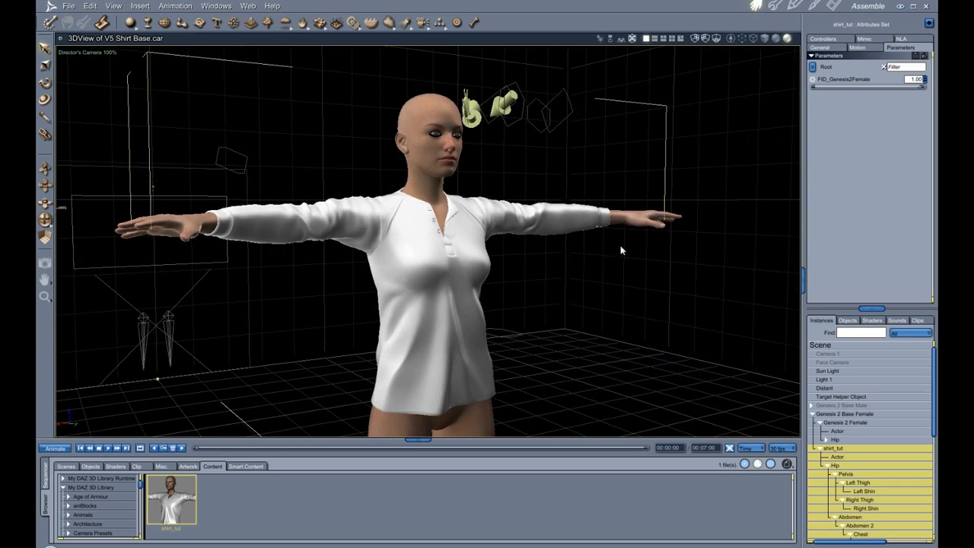
left_click_drag(45, 220, 129, 224)
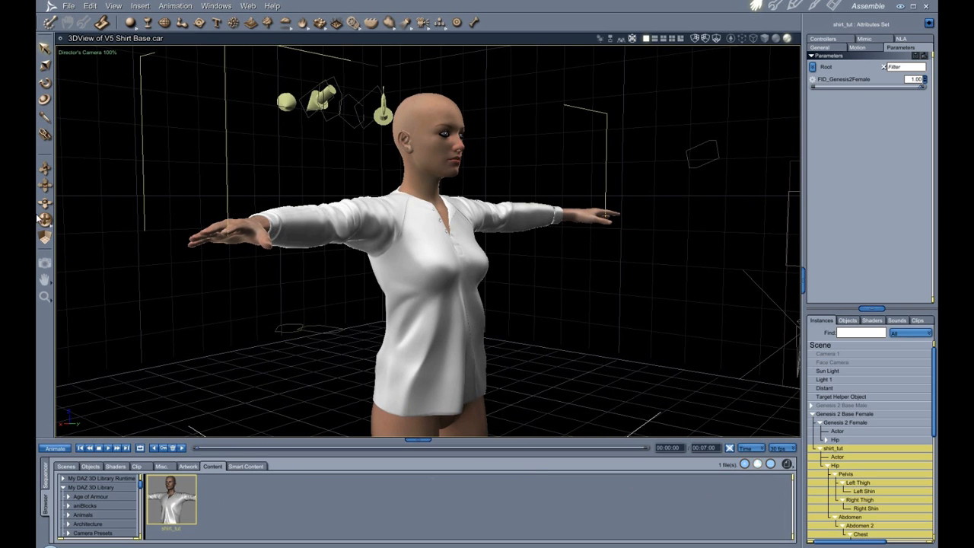
left_click_drag(45, 220, 86, 236)
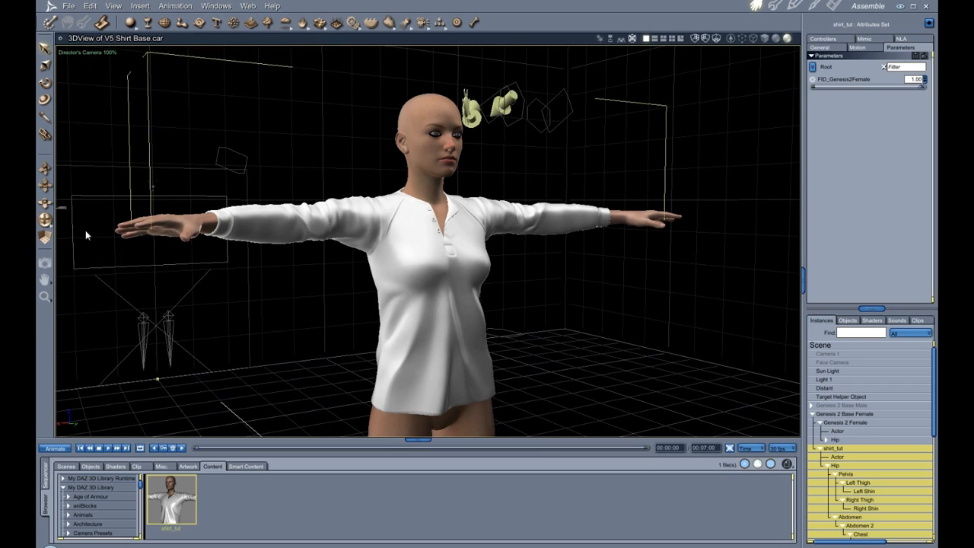
Collapse shirt_tut in the scene list and turn off Visible and Show Object in 3D View for the Genesis 2 Base Female group
left_click(821, 449)
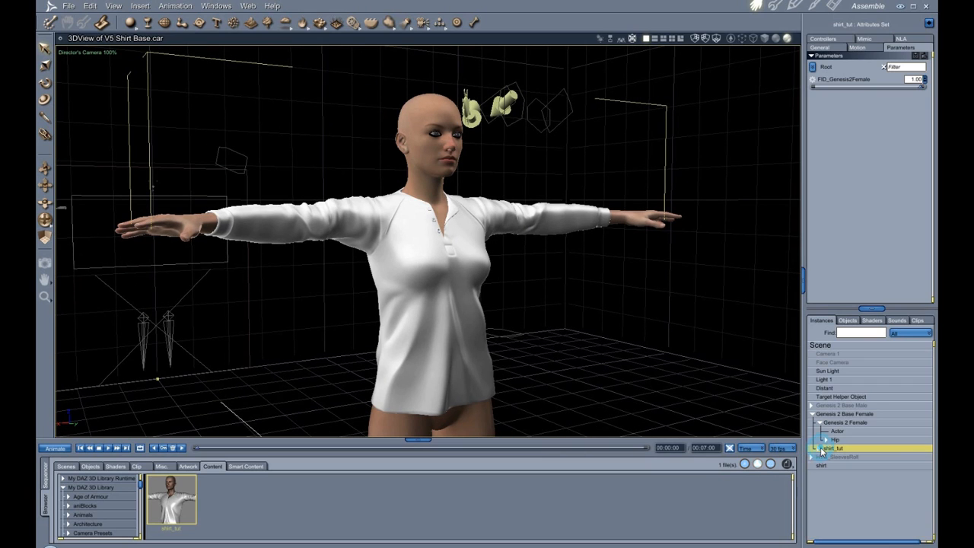
left_click(845, 416)
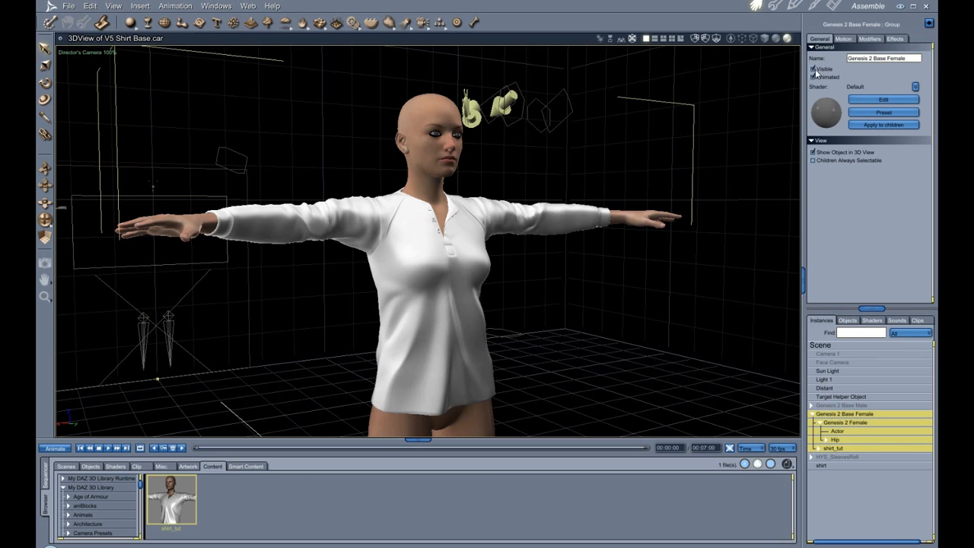
left_click(813, 153)
left_click(813, 153)
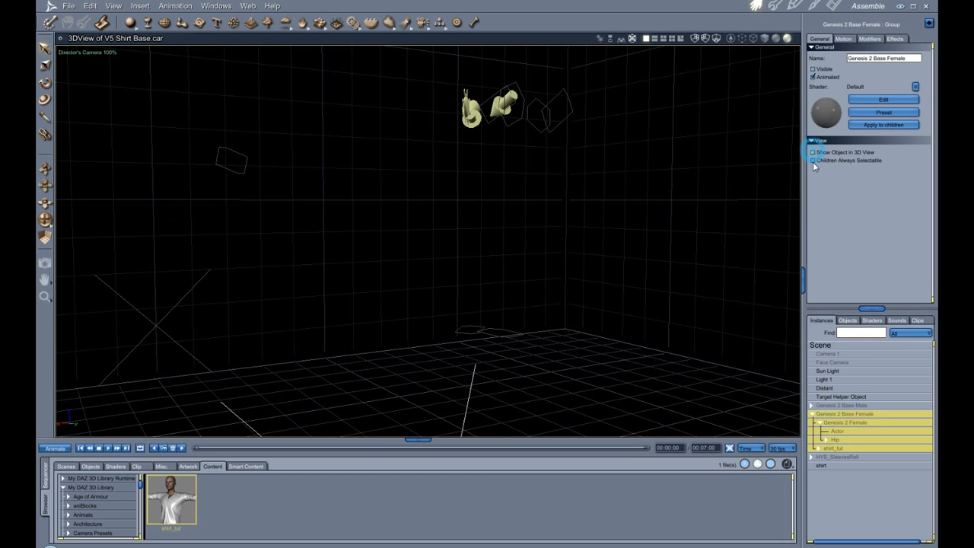
Turn on Visible and Show Object in 3D View for the HYS_SleevesRoll group
left_click(825, 458)
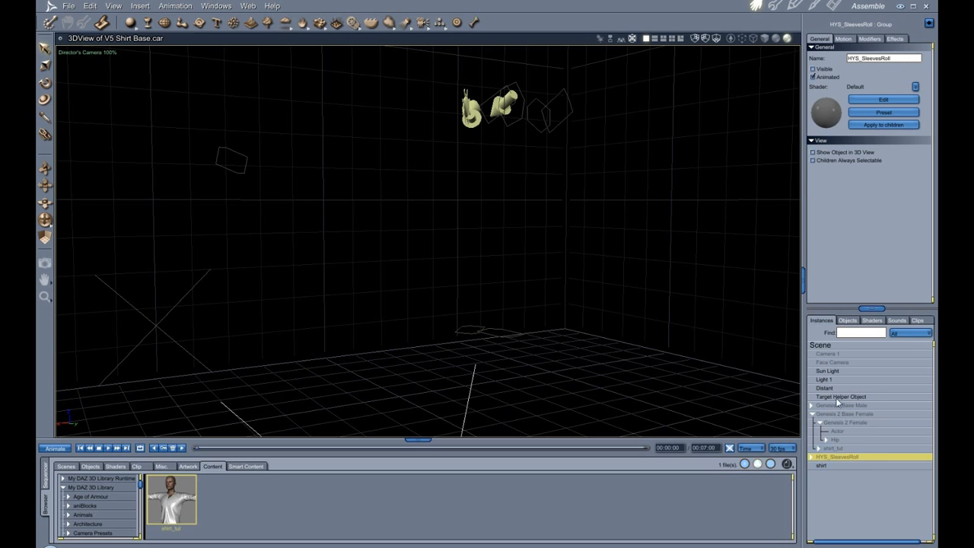
left_click(813, 152)
left_click(813, 68)
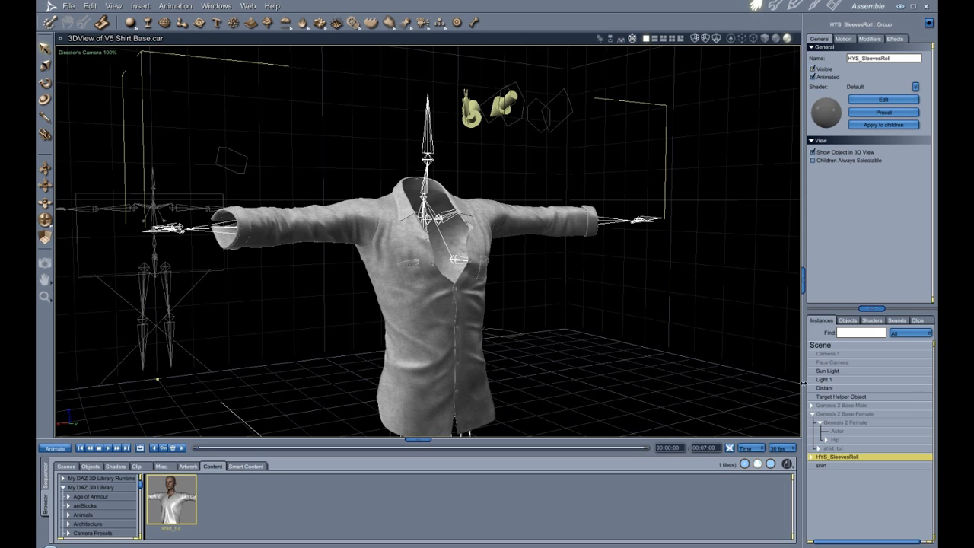
left_click_drag(45, 219, 111, 270)
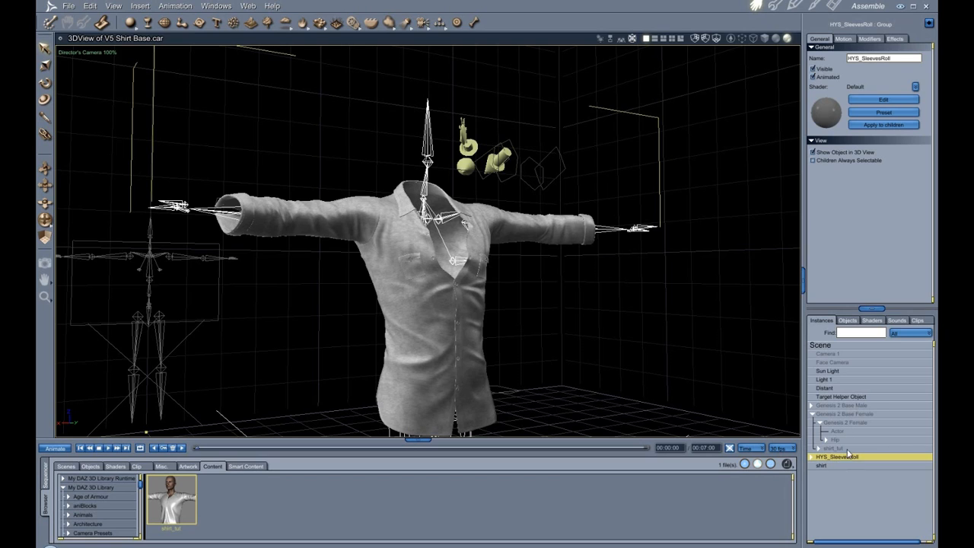
left_click_drag(49, 222, 111, 276)
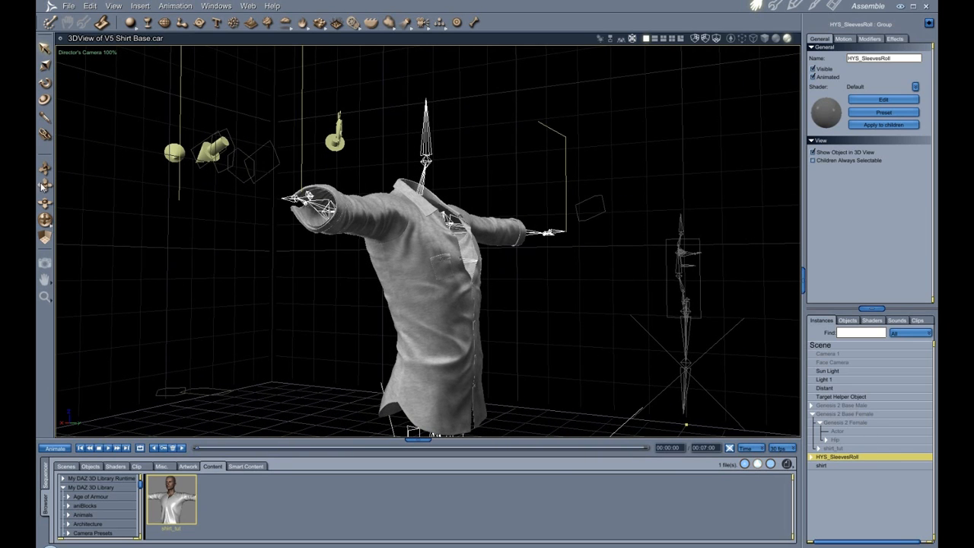
left_click_drag(45, 220, 115, 222)
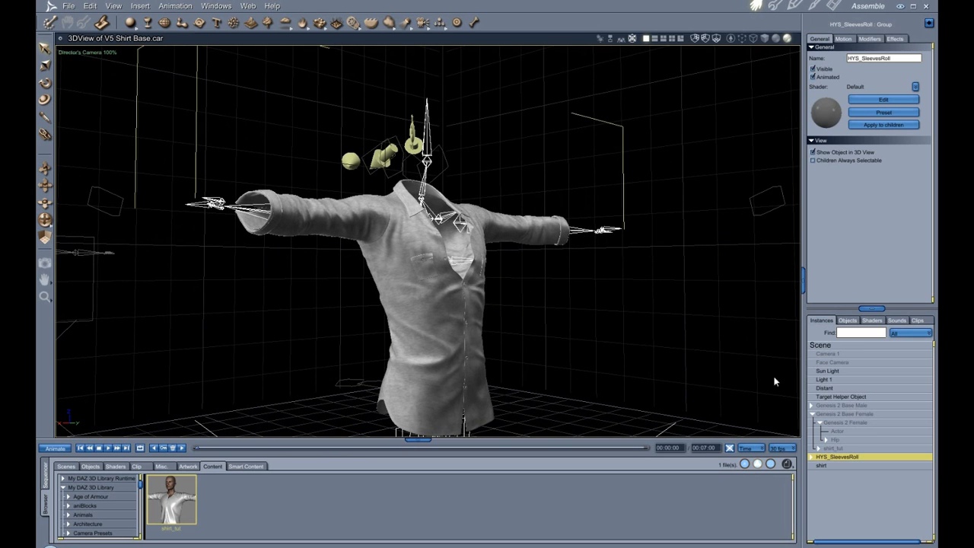
Turn on Visible and Show Object in 3D View for the Genesis 2 Base Male group
left_click(839, 406)
left_click(813, 69)
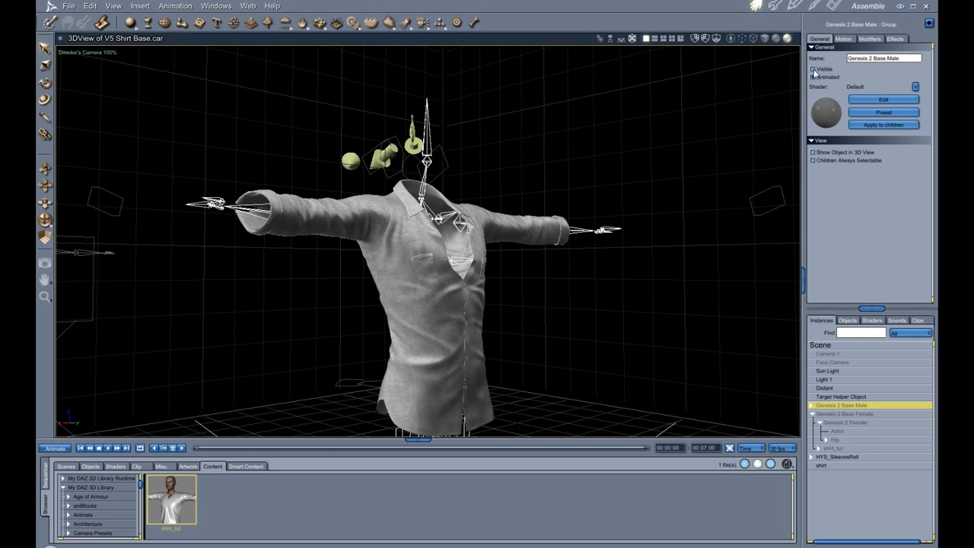
left_click(813, 77)
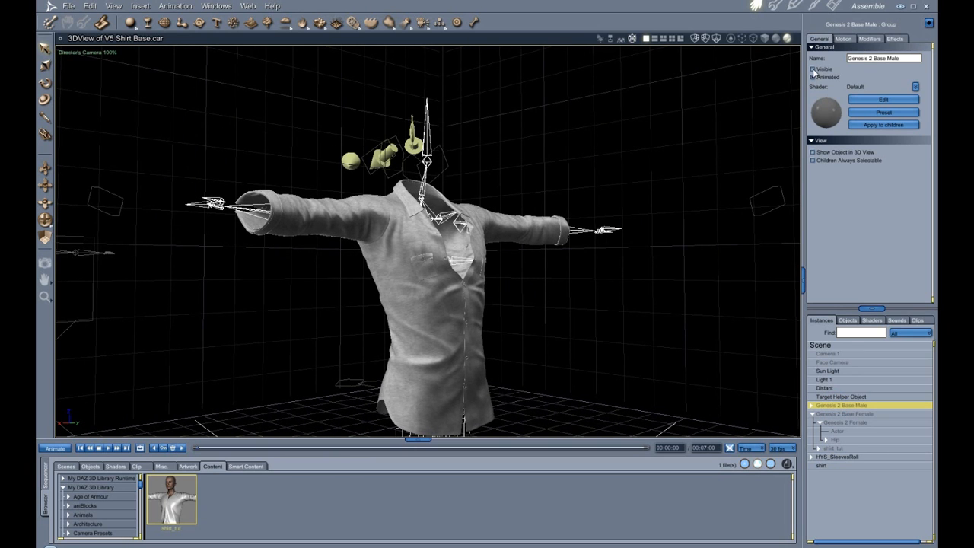
left_click(812, 152)
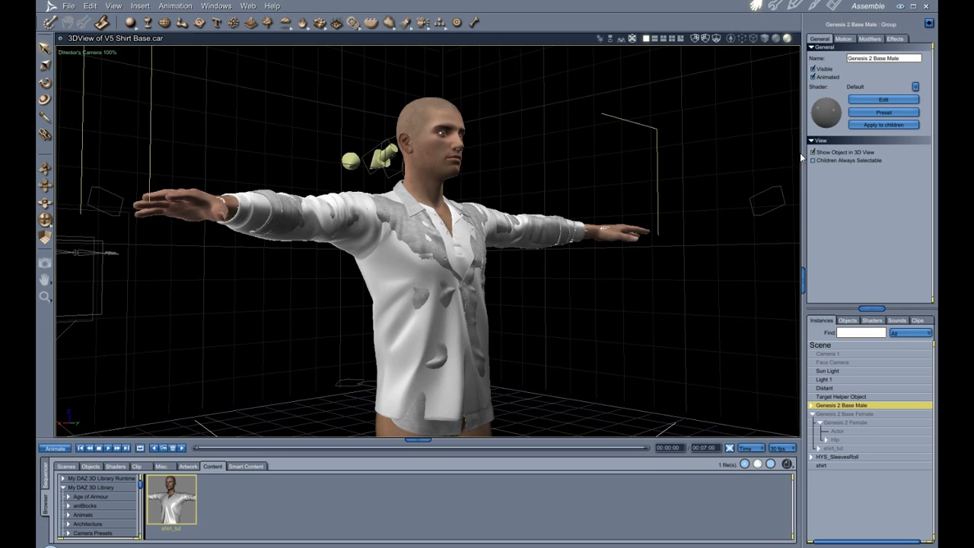
Delete the shirt_tut figure from the Genesis 2 Base Male group
left_click(811, 405)
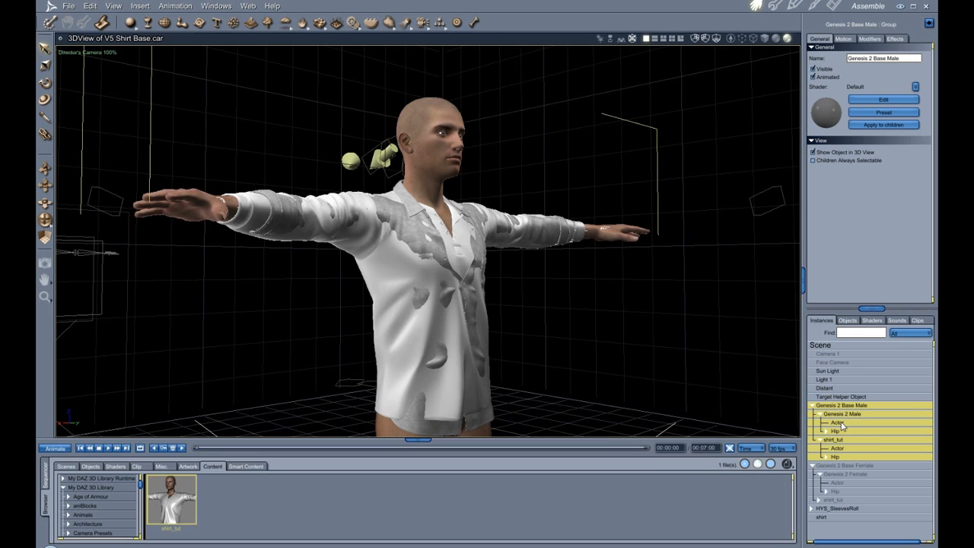
left_click(833, 440)
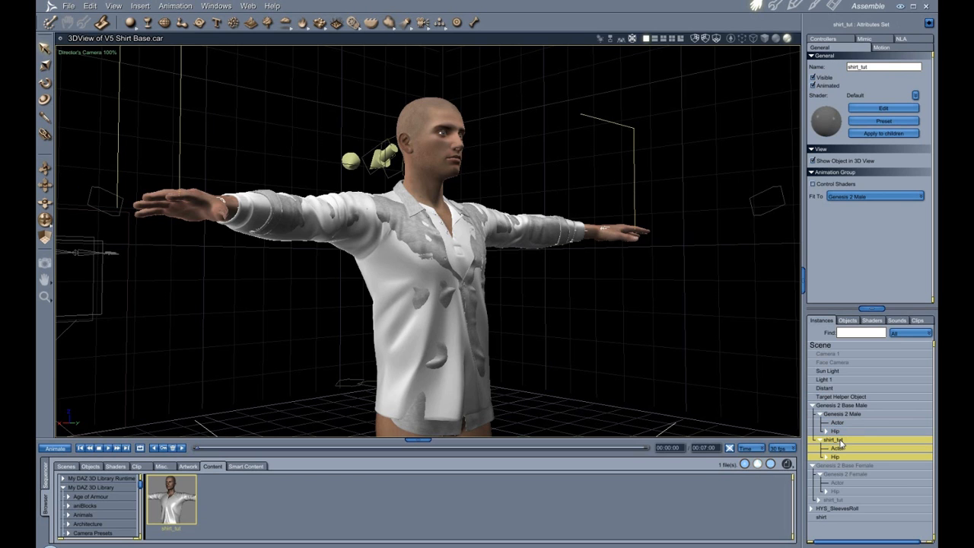
key("Delete")
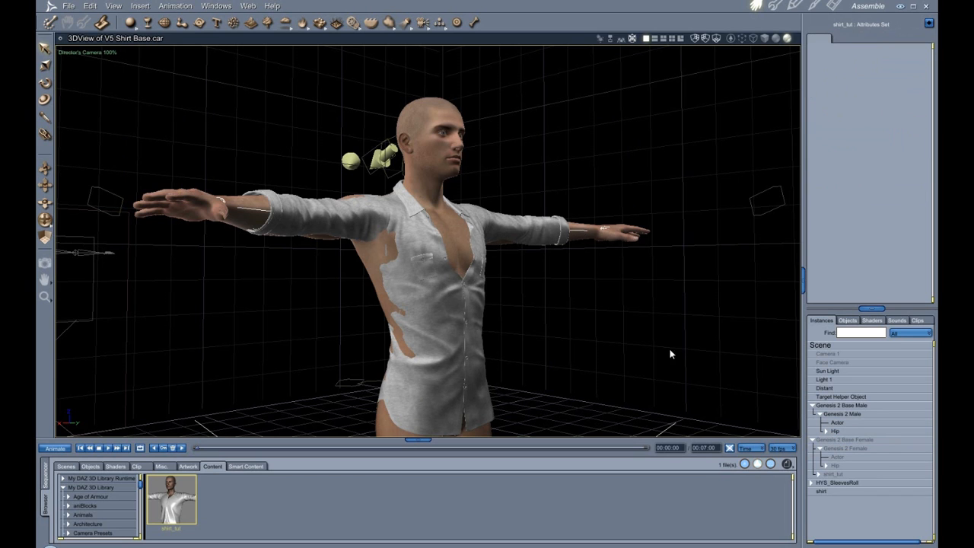
left_click_drag(46, 222, 46, 220)
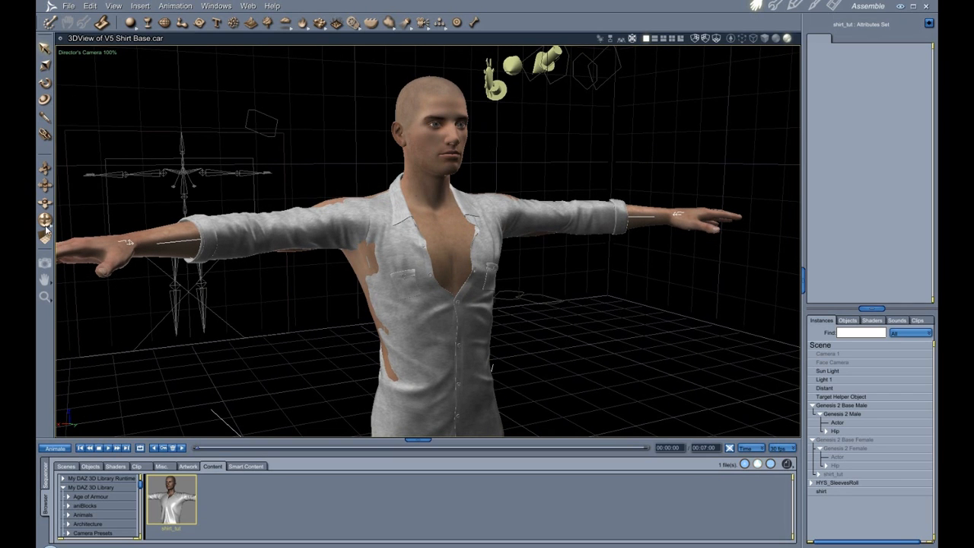
left_click_drag(45, 219, 46, 221)
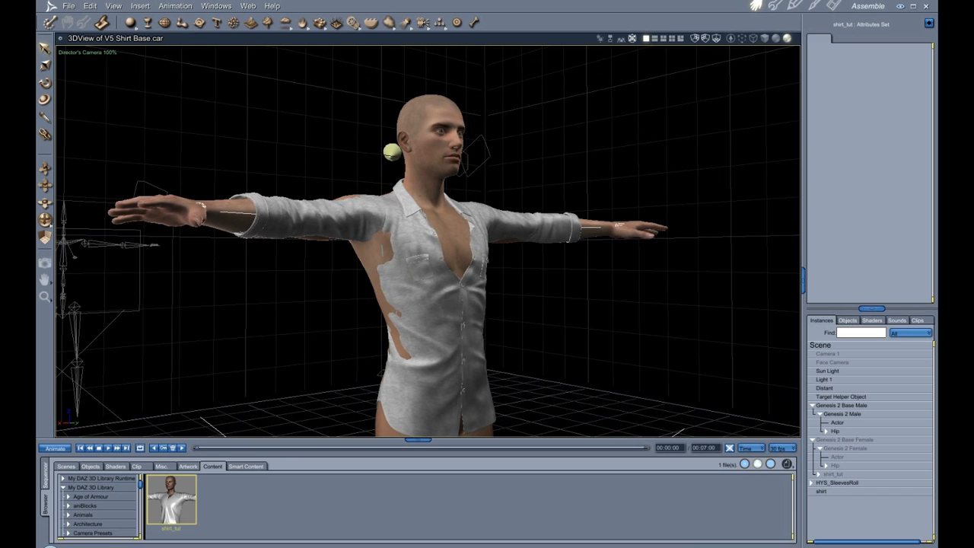
Rename the Actor mesh under HYS_SleeveRoll by copying the parent figure's name, HYS_SleeveRoll, onto it
left_click(813, 485)
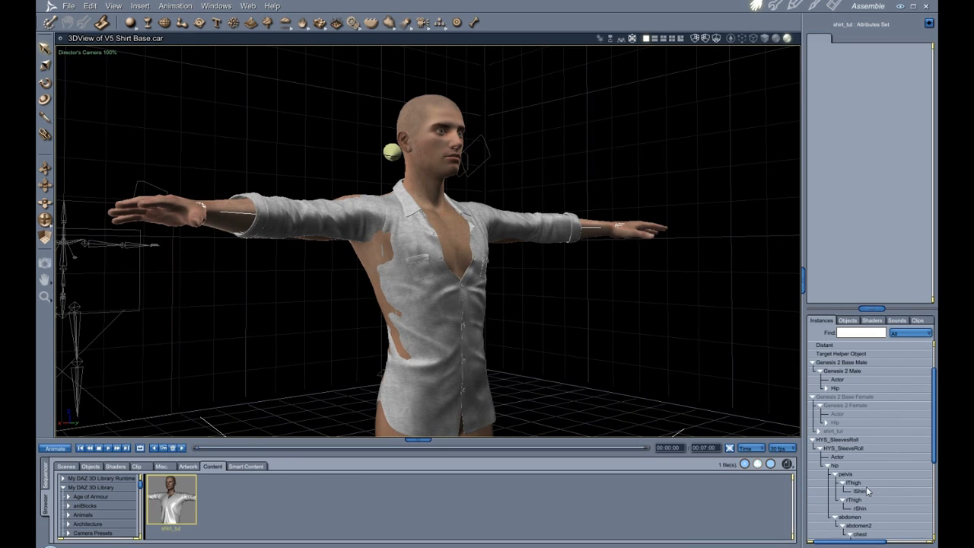
left_click(838, 457)
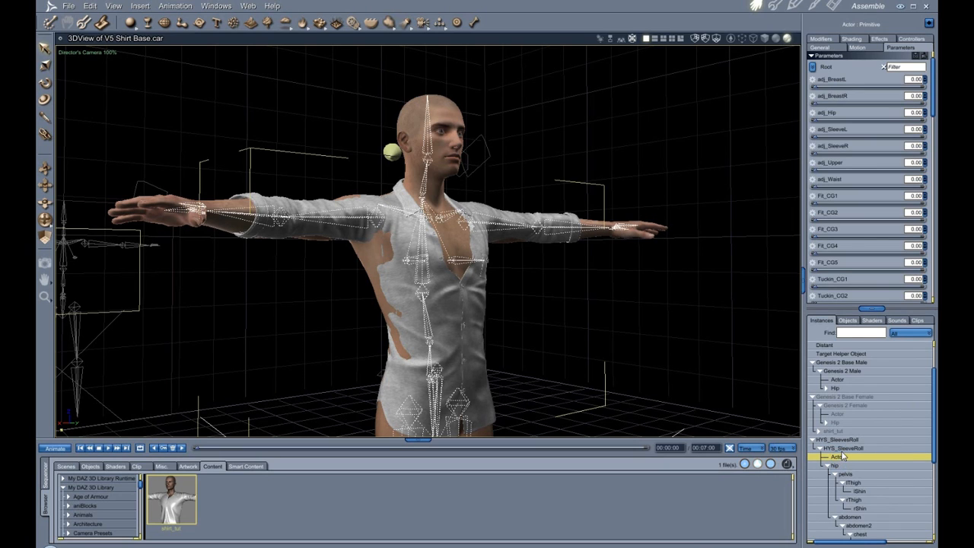
left_click(842, 452)
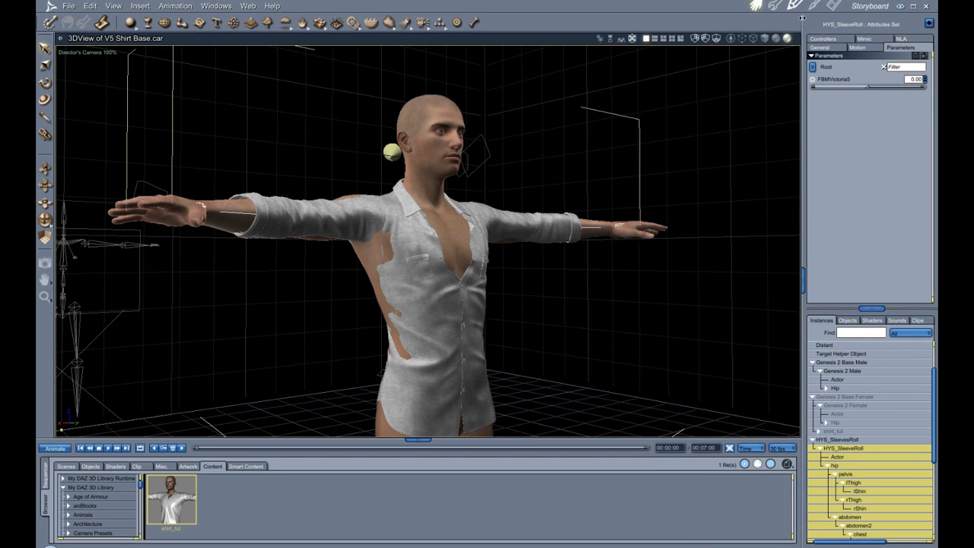
left_click(821, 48)
double_click(891, 66)
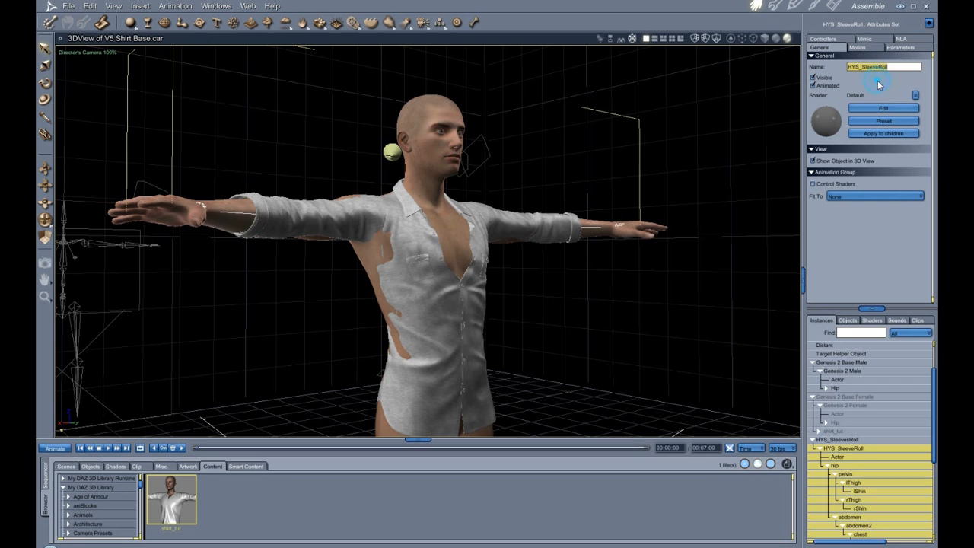
left_click(838, 457)
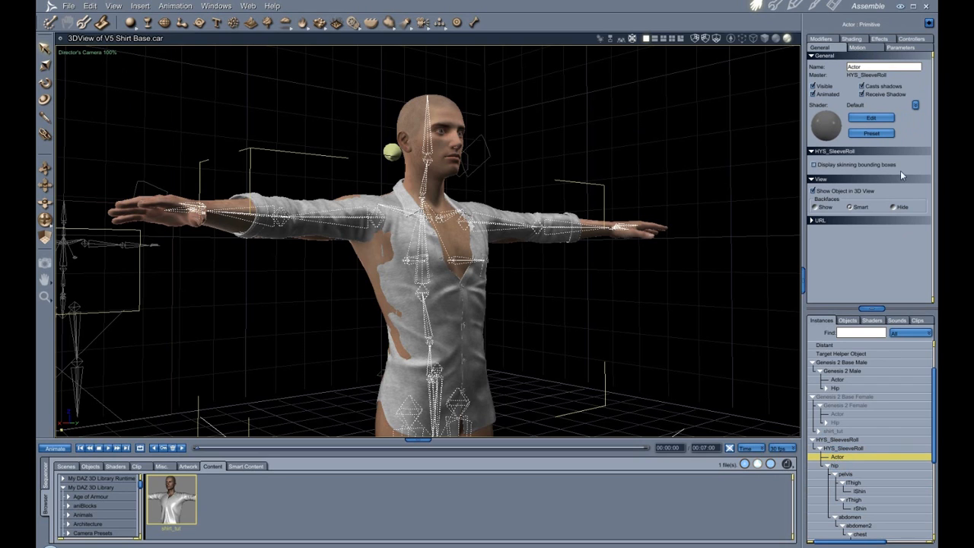
right_click(856, 68)
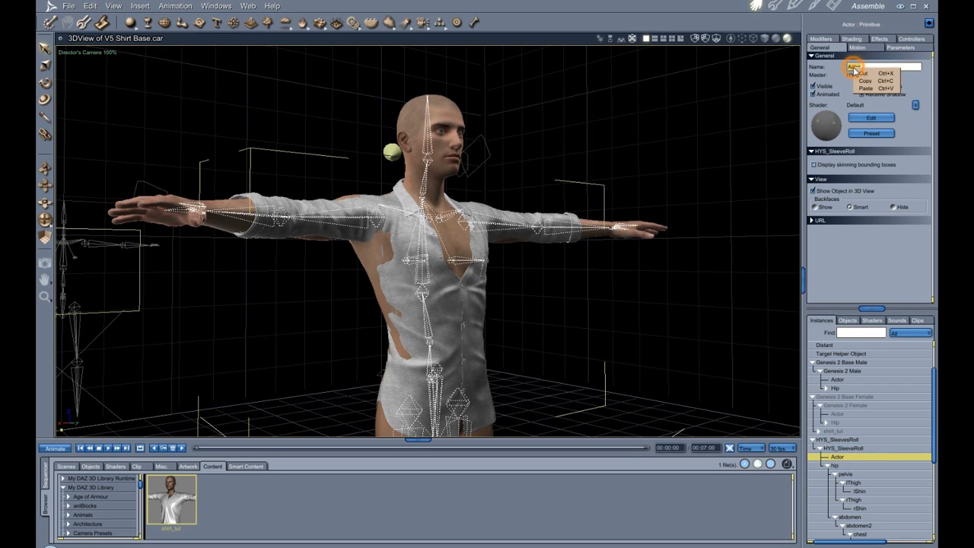
left_click(872, 90)
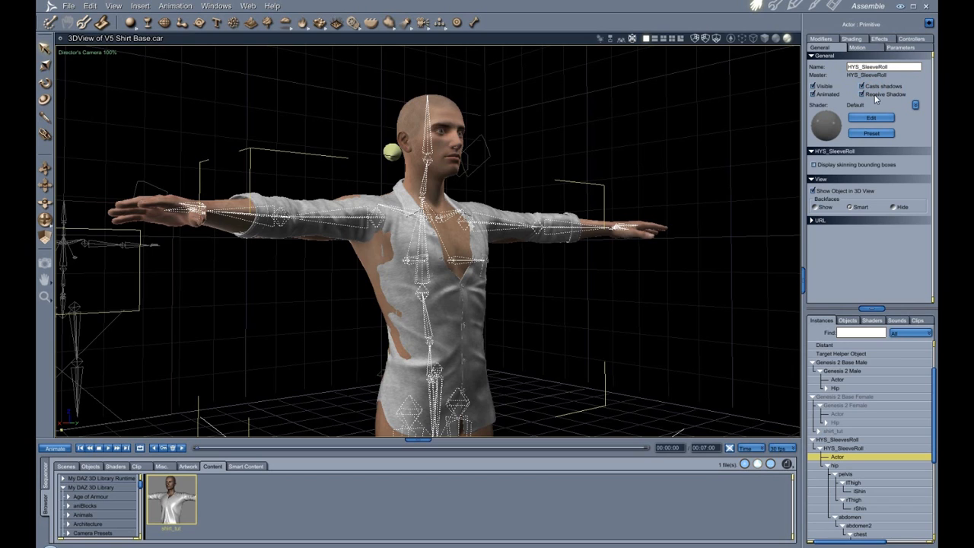
key("Return")
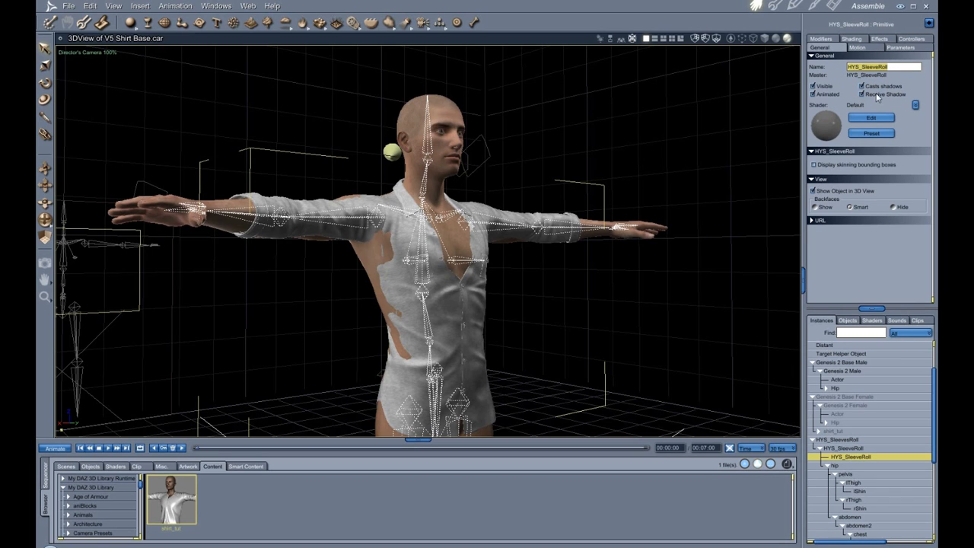
Detach the skeleton from the HYS_SleeveRoll shirt mesh, without limiting it to selected objects
left_click(854, 459)
left_click(176, 7)
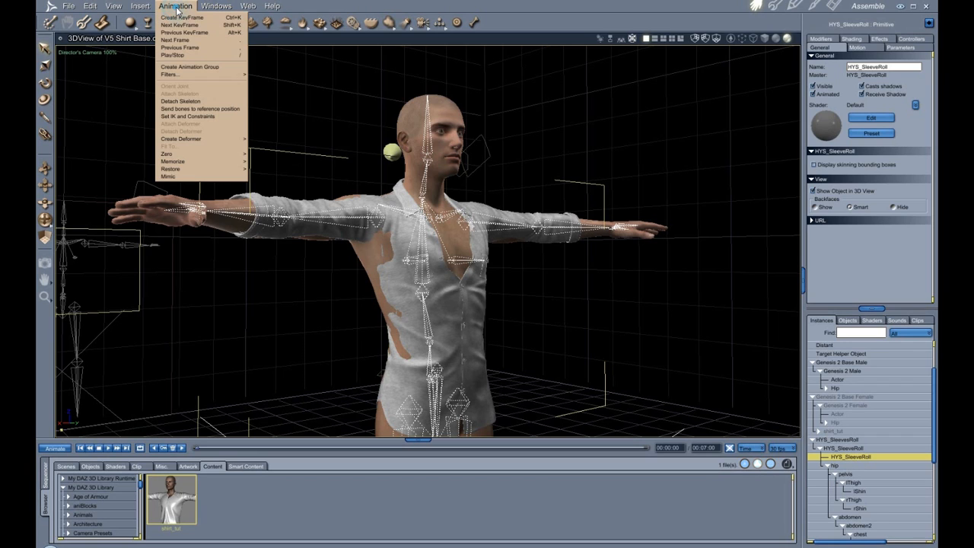
left_click(189, 101)
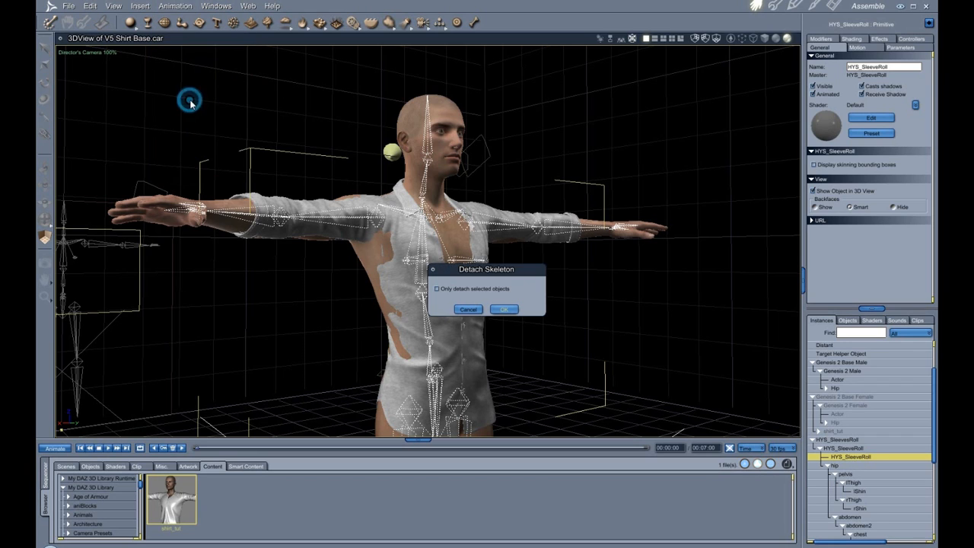
left_click(504, 310)
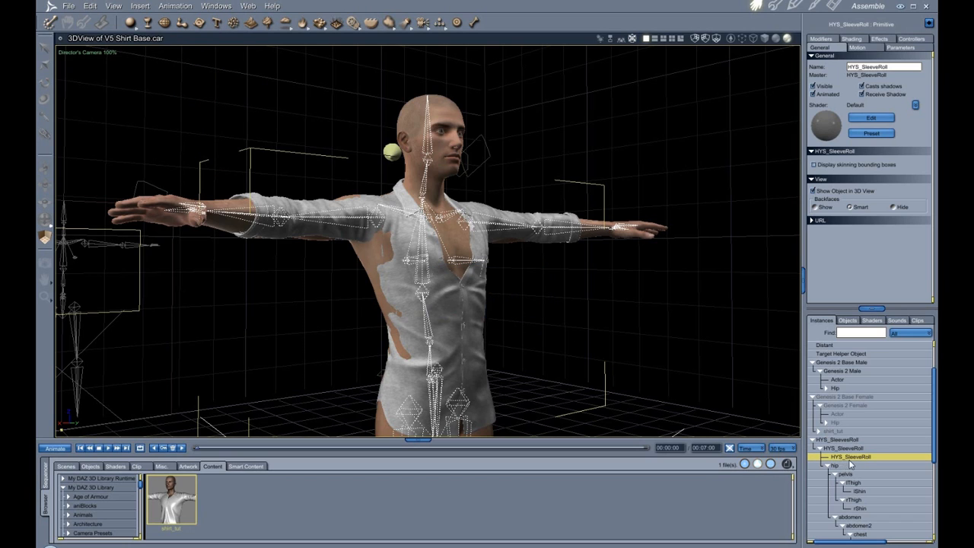
Keep the HYS_SleeveRoll mesh outside the HYS_SleevesRoll group and delete that group with its remaining figure and bones
mouse_move(851, 458)
left_mouse_down()
mouse_move(852, 436)
mouse_move(854, 450)
left_mouse_up()
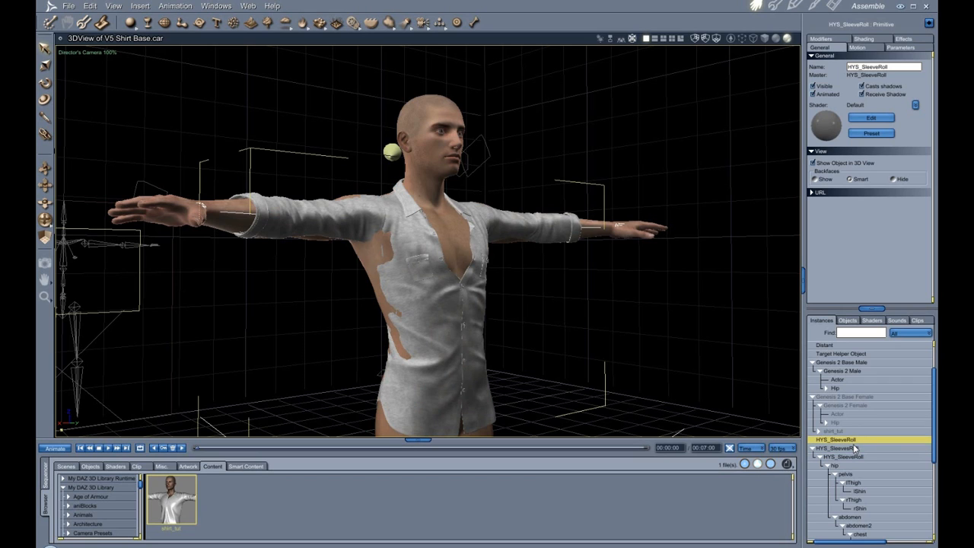
left_click(850, 450)
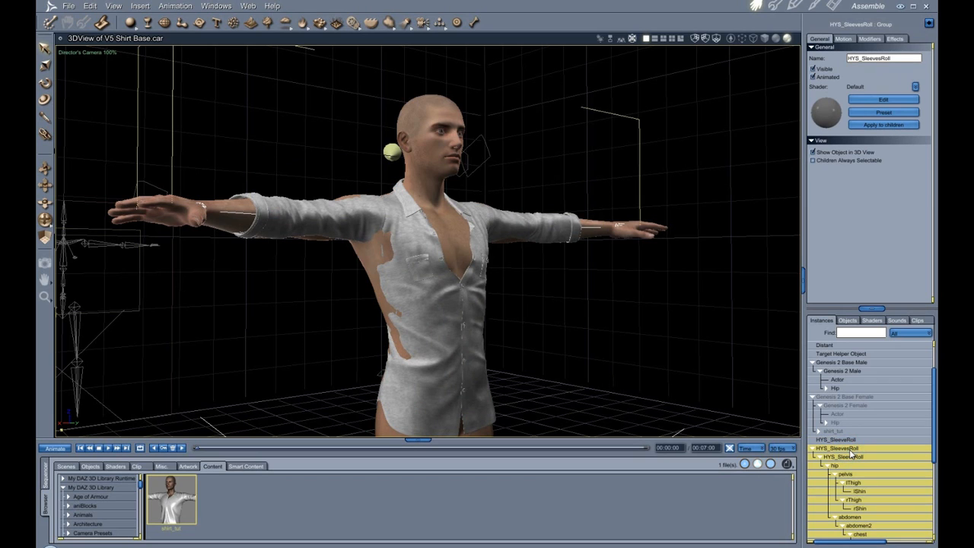
left_click(849, 456)
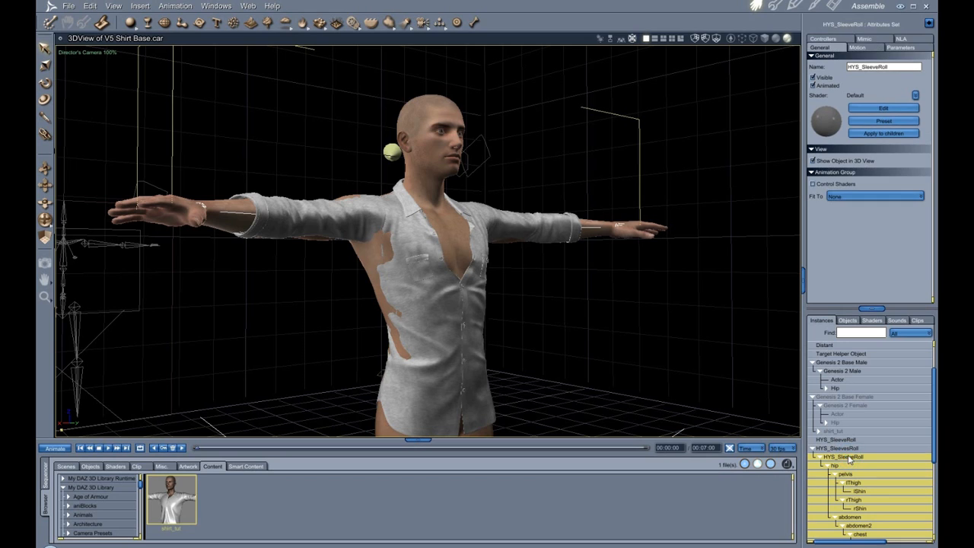
left_click(849, 449)
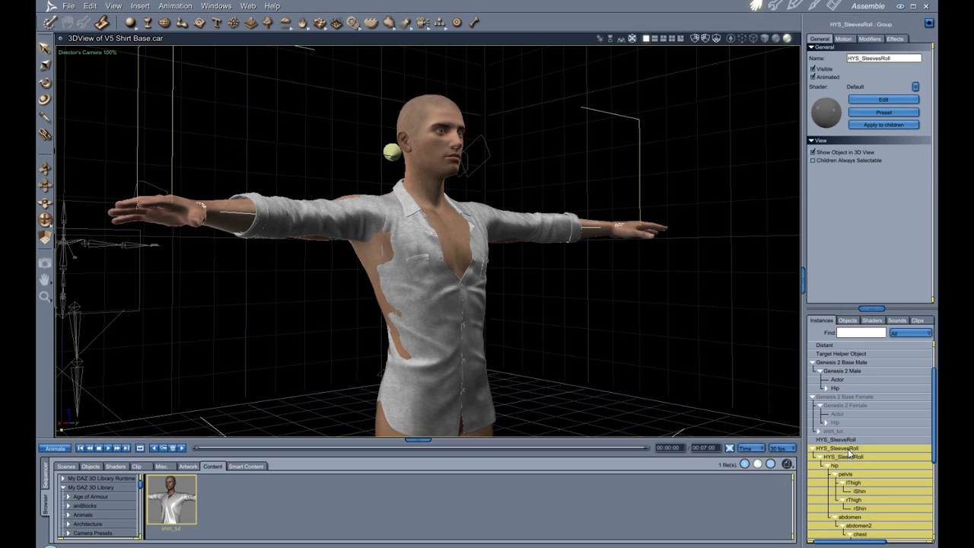
key("Delete")
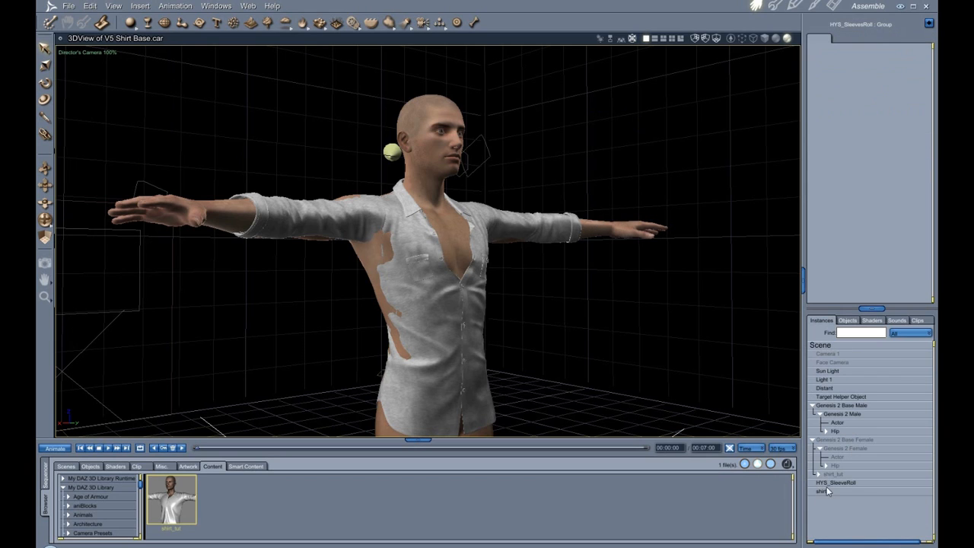
Open the HYS_SleeveRoll mesh for in-scene vertex modeling and turn off Protect Topology
left_click(829, 483)
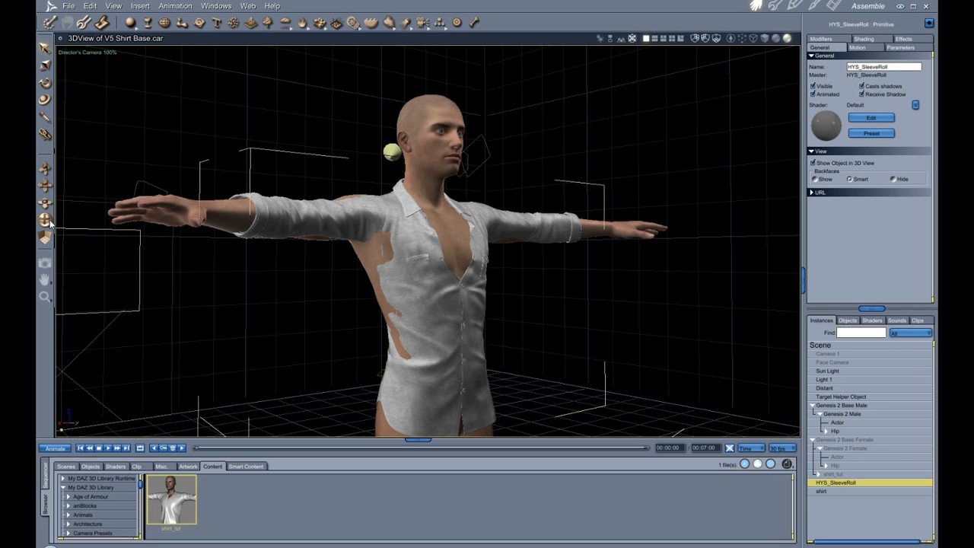
left_click(84, 22)
left_click(493, 316)
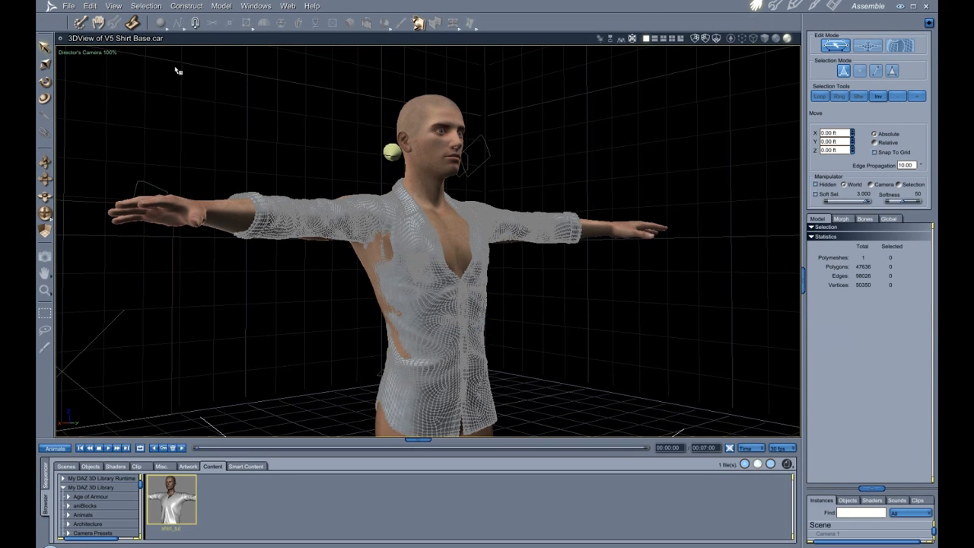
left_click(116, 6)
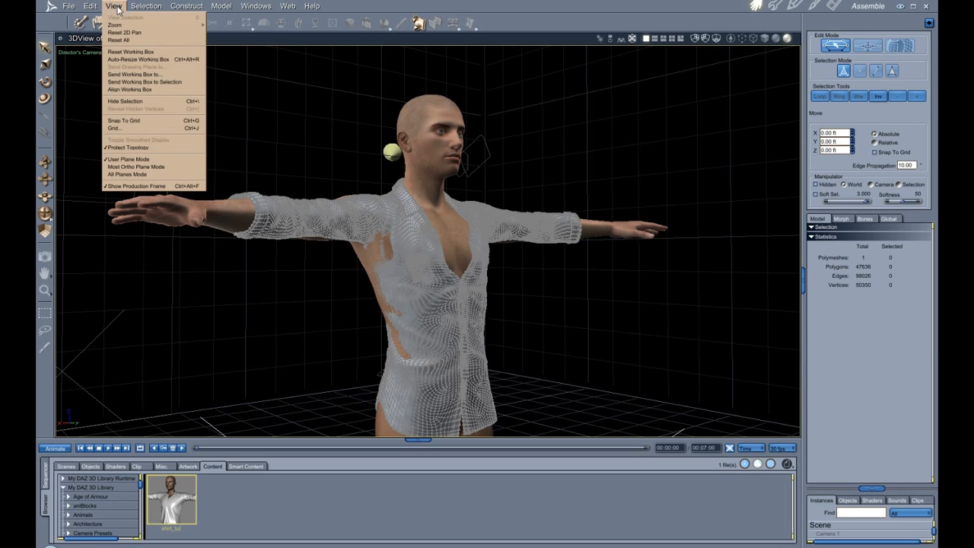
left_click(140, 147)
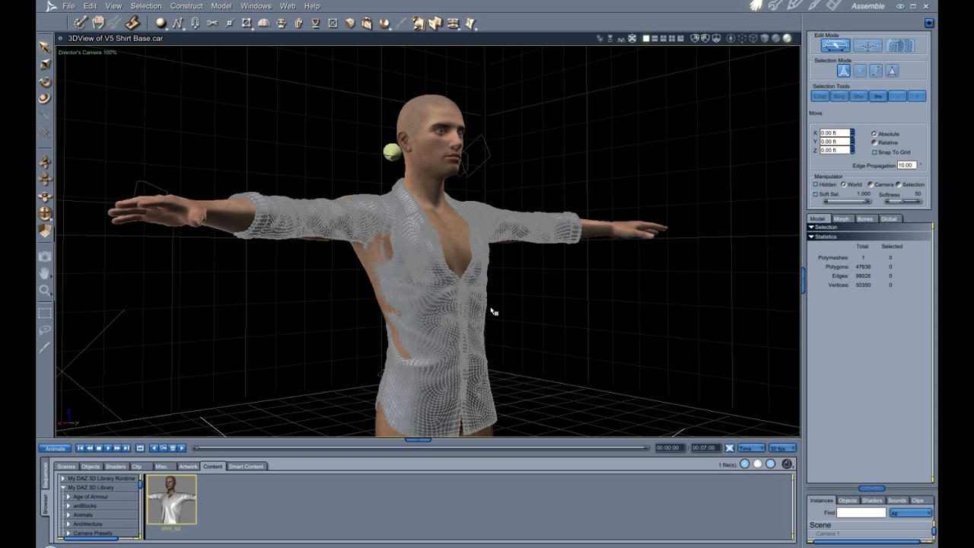
Examine the shirt mesh's fit on the male figure from the front, side and back, checking the torso, armpits and sleeves
left_click_drag(45, 216, 46, 215)
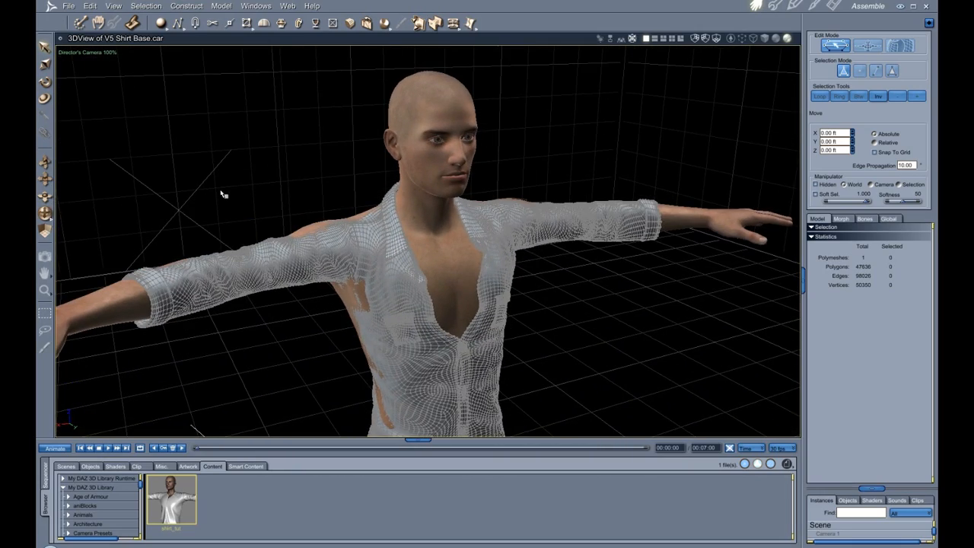
scroll(225, 195, "down", 5)
scroll(225, 195, "up", 3)
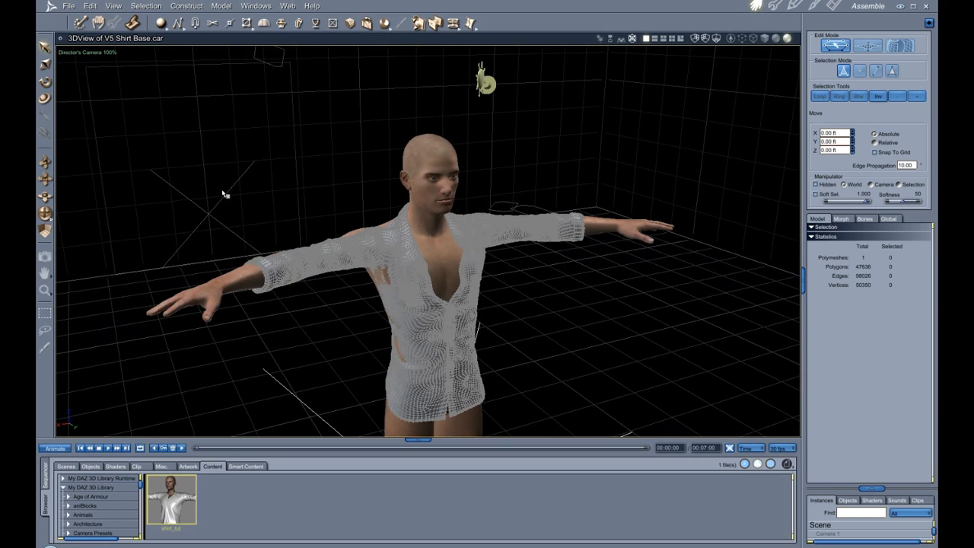
left_click_drag(45, 216, 46, 215)
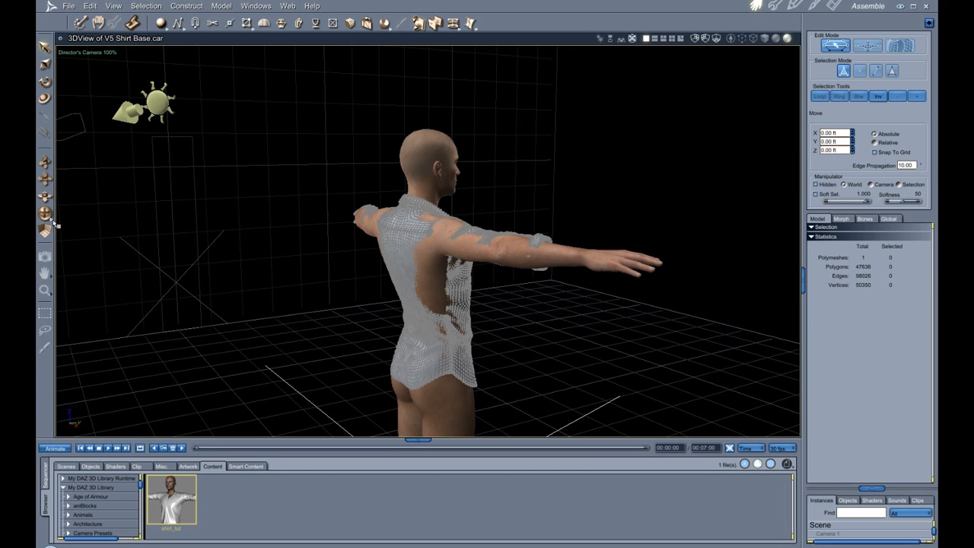
left_click_drag(46, 214, 46, 214)
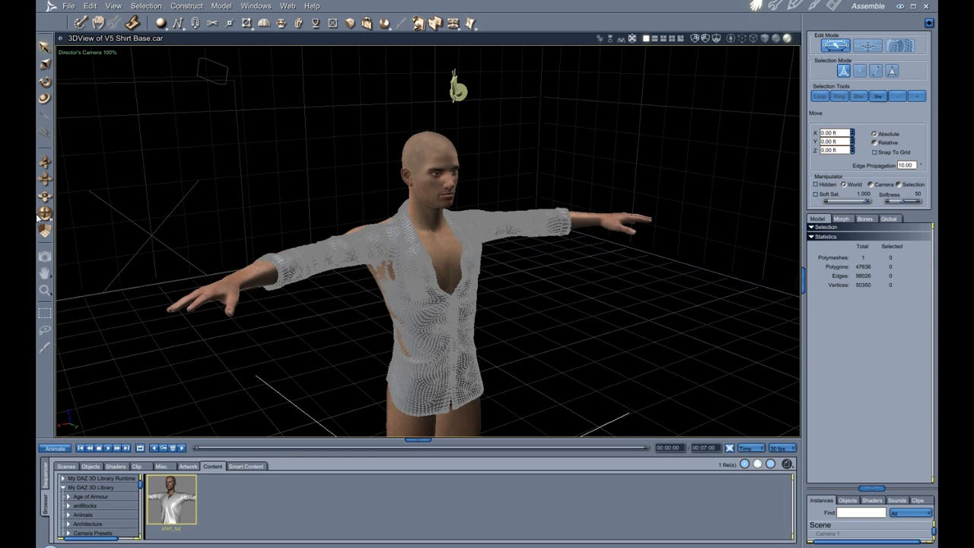
left_click_drag(46, 214, 45, 214)
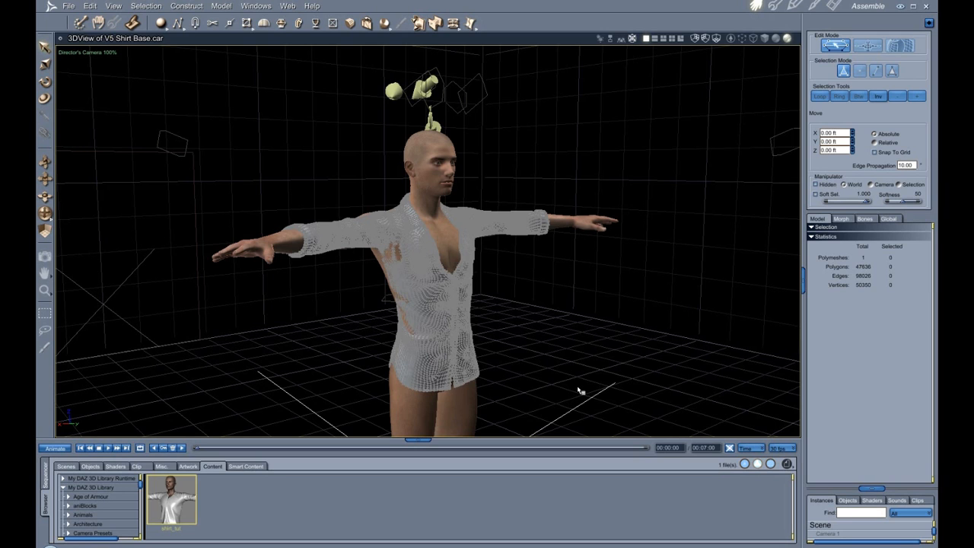
scroll(523, 375, "up", 3)
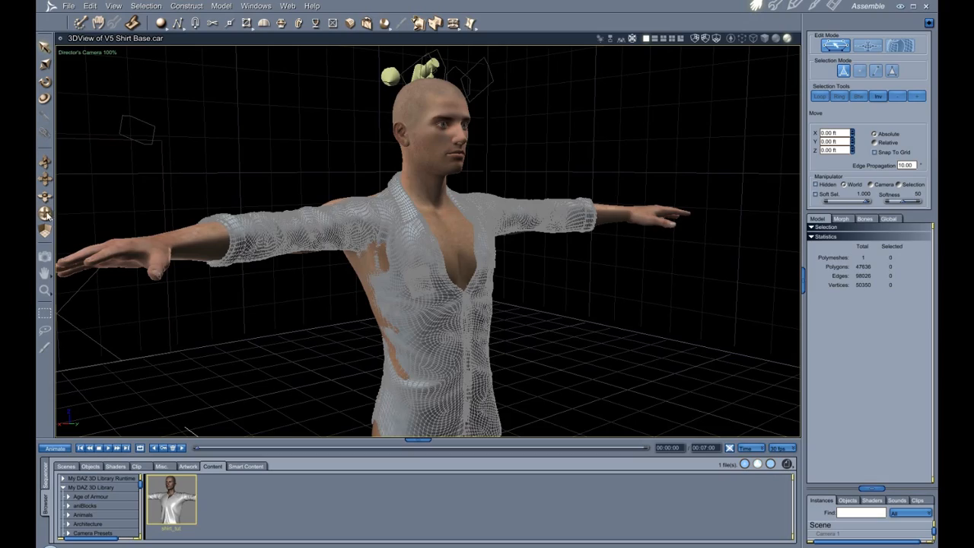
left_click_drag(47, 214, 88, 218)
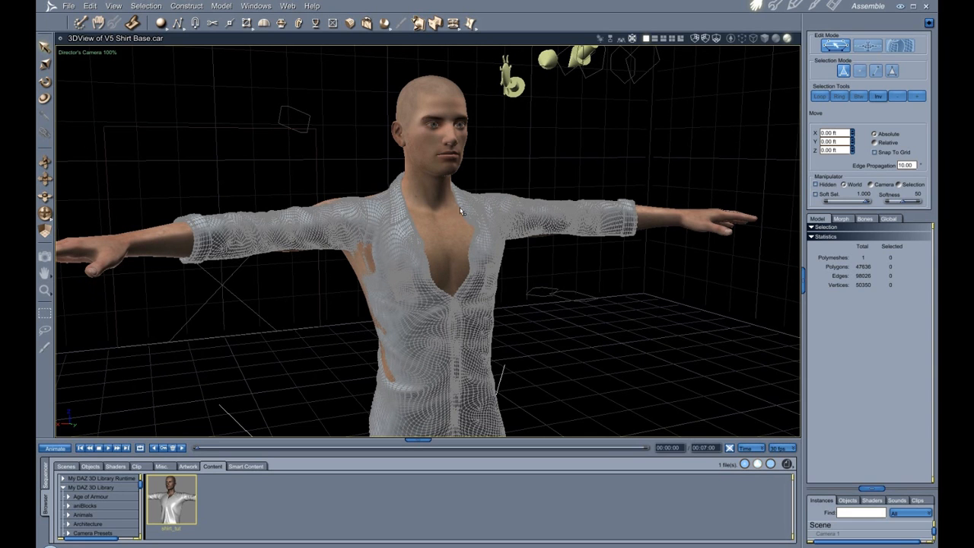
mouse_move(47, 216)
left_mouse_down()
mouse_move(79, 217)
mouse_move(55, 218)
left_mouse_up()
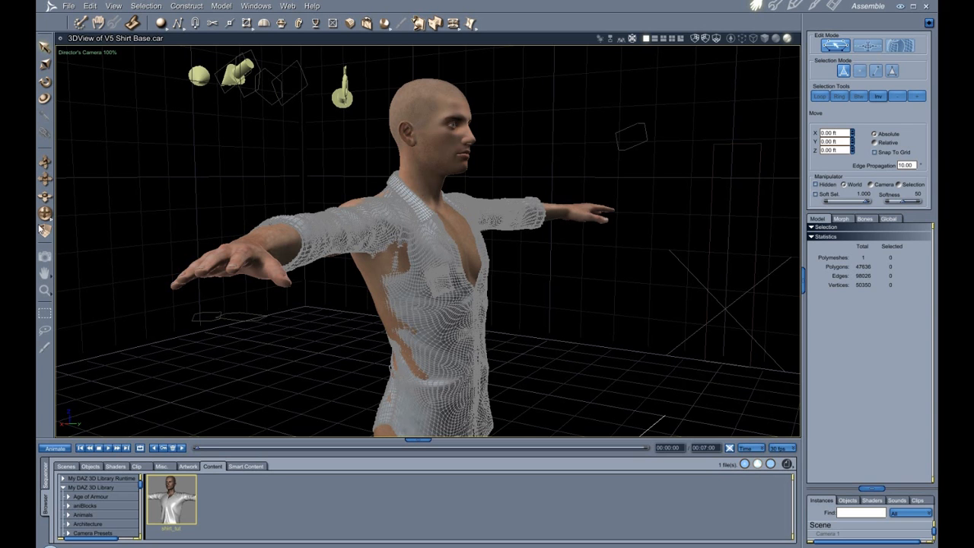
left_click_drag(45, 214, 204, 260)
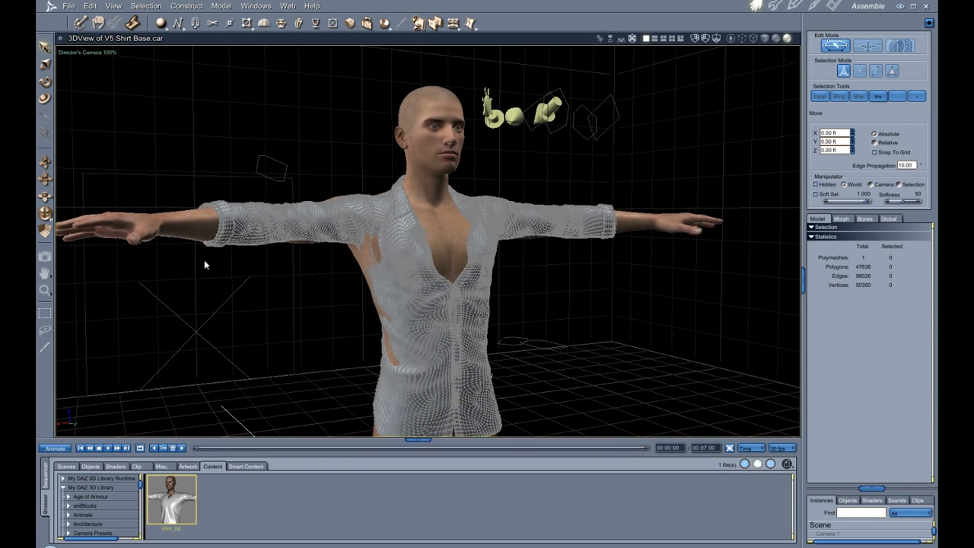